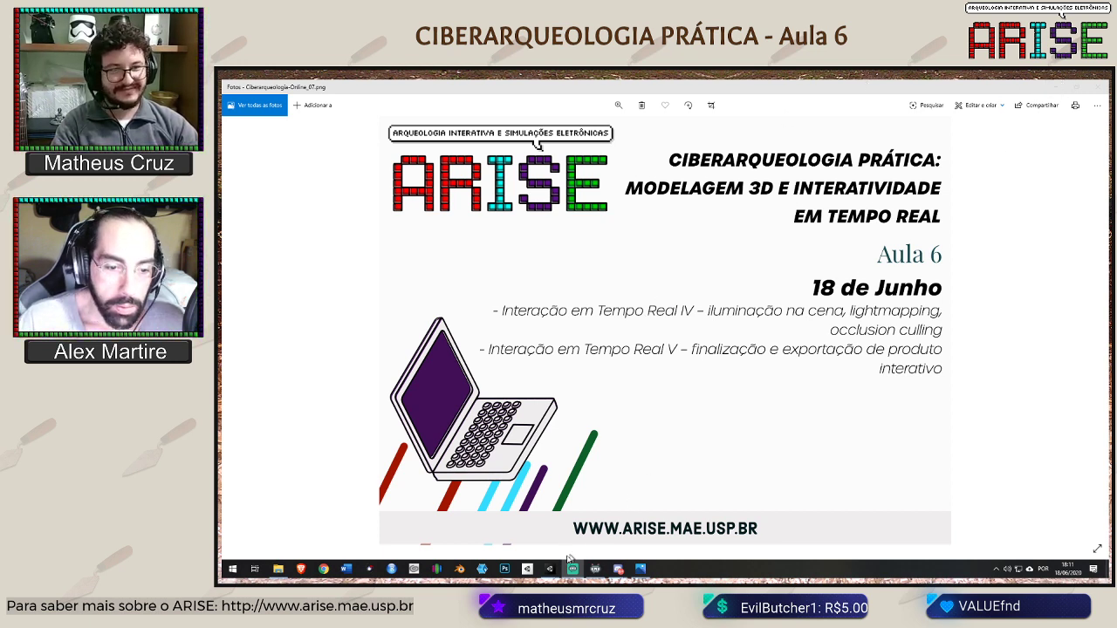
Switch to the Unity editor and widen the Scene view to inspect the museum model
{"action": "mouse_move", "coordinate": [550, 571]}
{"action": "left_click", "coordinate": [600, 526]}
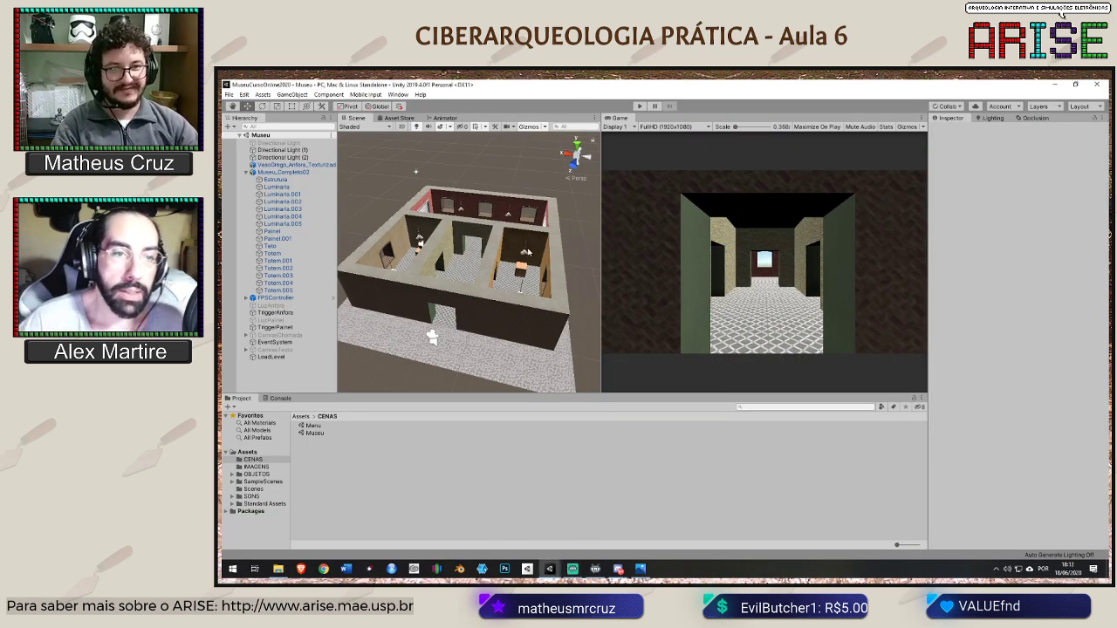
{"action": "left_click_drag", "start_coordinate": [601, 236], "coordinate": [642, 232]}
{"action": "scroll", "coordinate": [543, 272], "scroll_direction": "up", "scroll_amount": 2}
{"action": "left_click_drag", "start_coordinate": [543, 272], "coordinate": [531, 249], "text": "alt"}
{"action": "scroll", "coordinate": [512, 266], "scroll_direction": "up", "scroll_amount": 3}
{"action": "scroll", "coordinate": [512, 266], "scroll_direction": "down", "scroll_amount": 3}
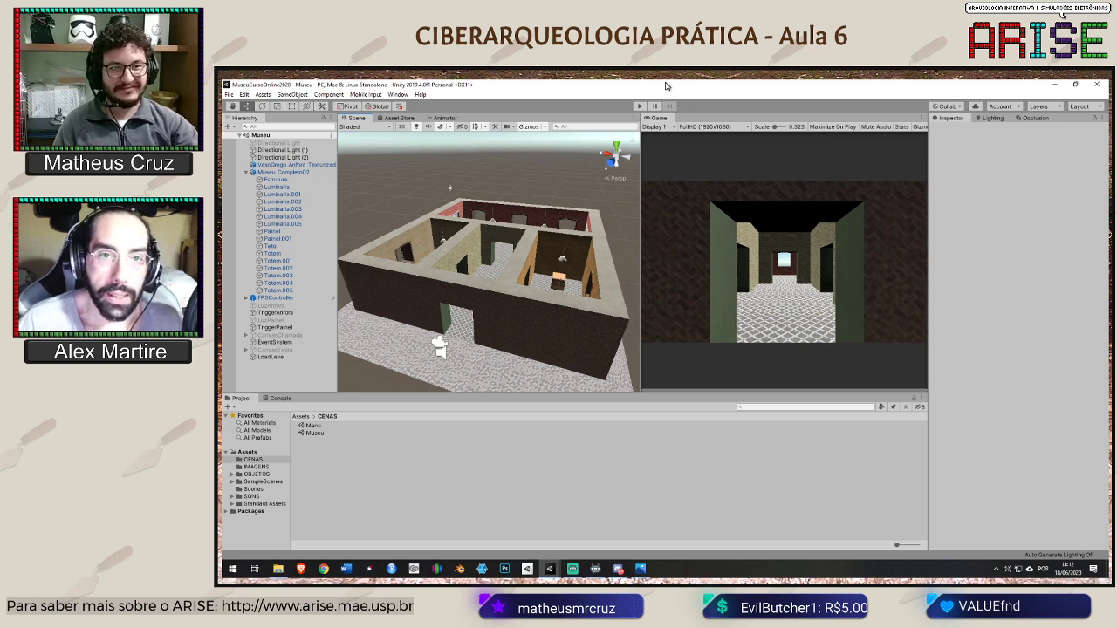
Run the Museu scene and walk up to the amphora to test its triggered light
{"action": "left_click", "coordinate": [643, 106]}
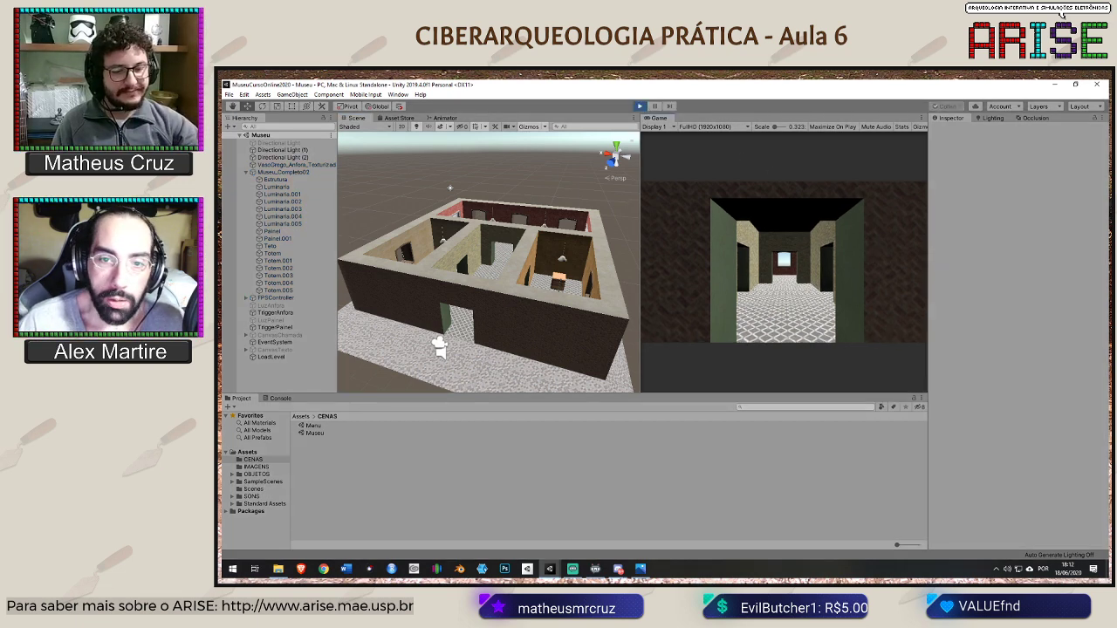
{"action": "key", "text": "w"}
{"action": "key", "text": "w"}
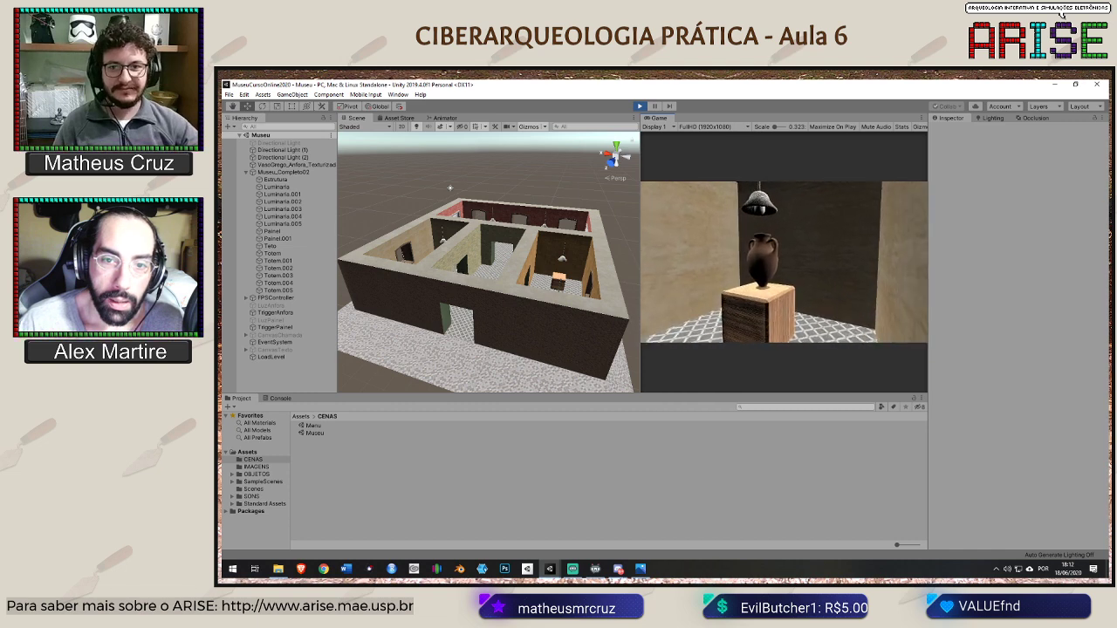
{"action": "key", "text": "w"}
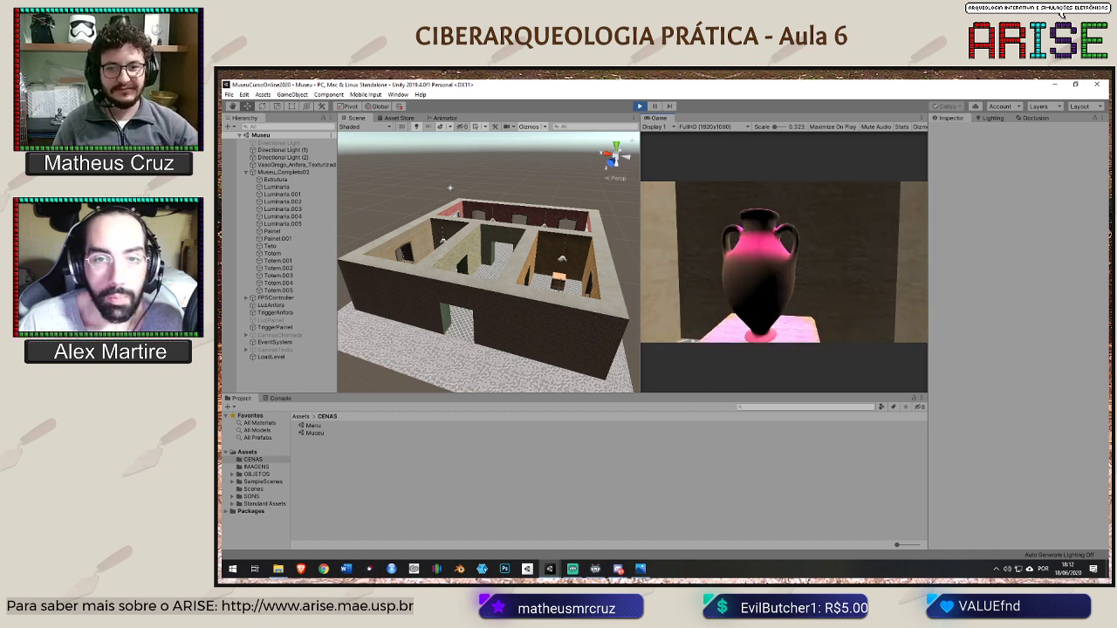
{"action": "key", "text": "s"}
{"action": "key", "text": "w"}
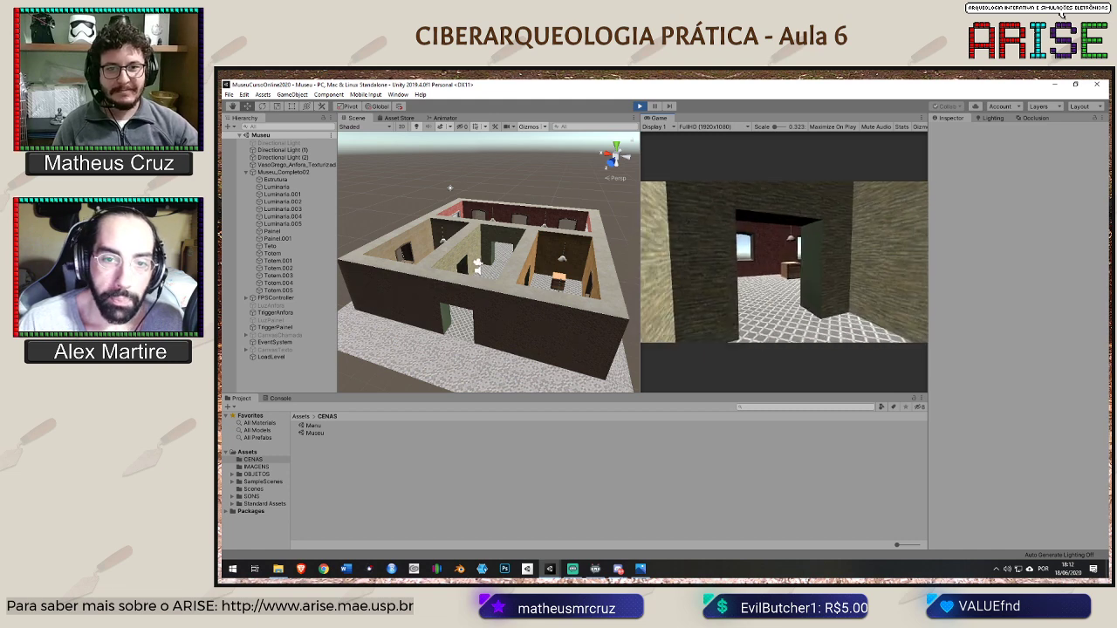
Walk to the wall panel and trigger its interaction to display the information text
{"action": "key", "text": "w"}
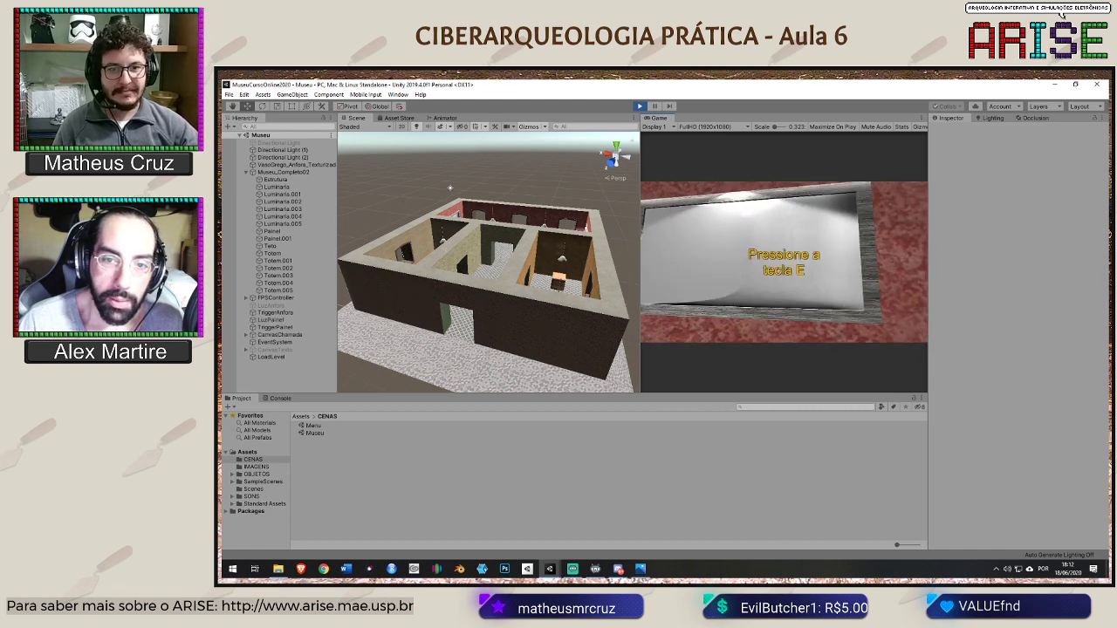
{"action": "key", "text": "e"}
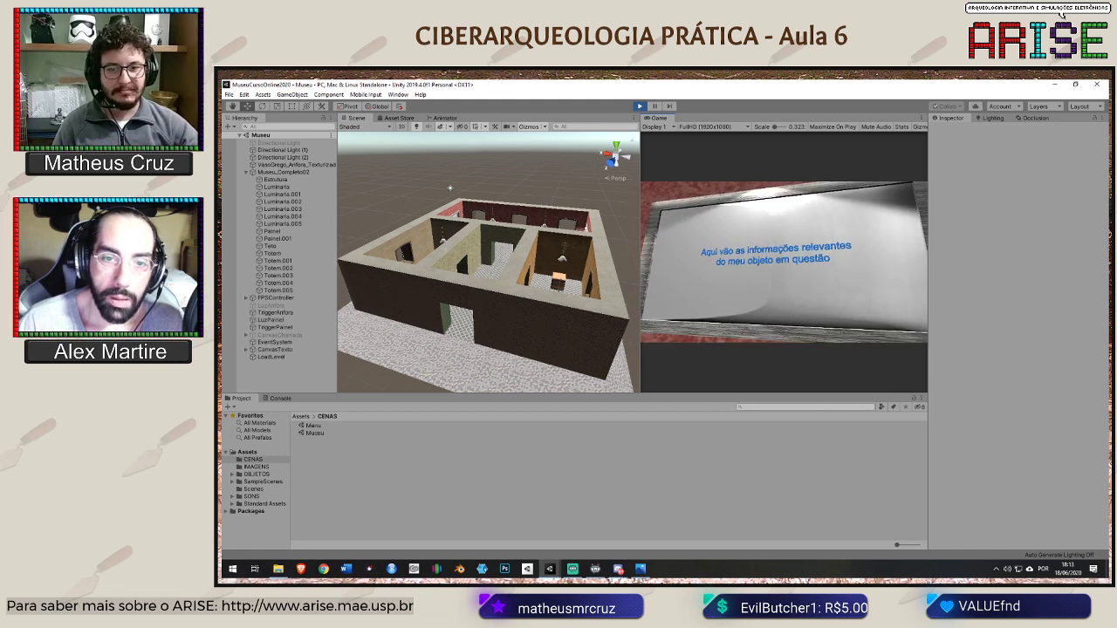
{"action": "key", "text": "s"}
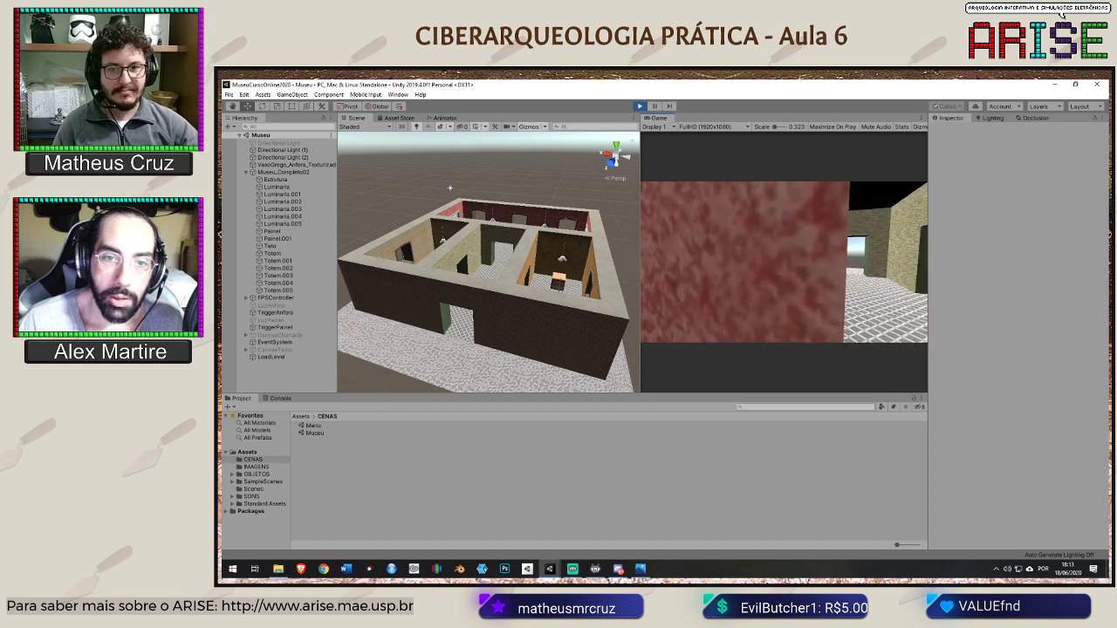
{"action": "key", "text": "w"}
Test going back to the menu scene and re-entering the museum from it, and stop the playtest
{"action": "key", "text": "Escape"}
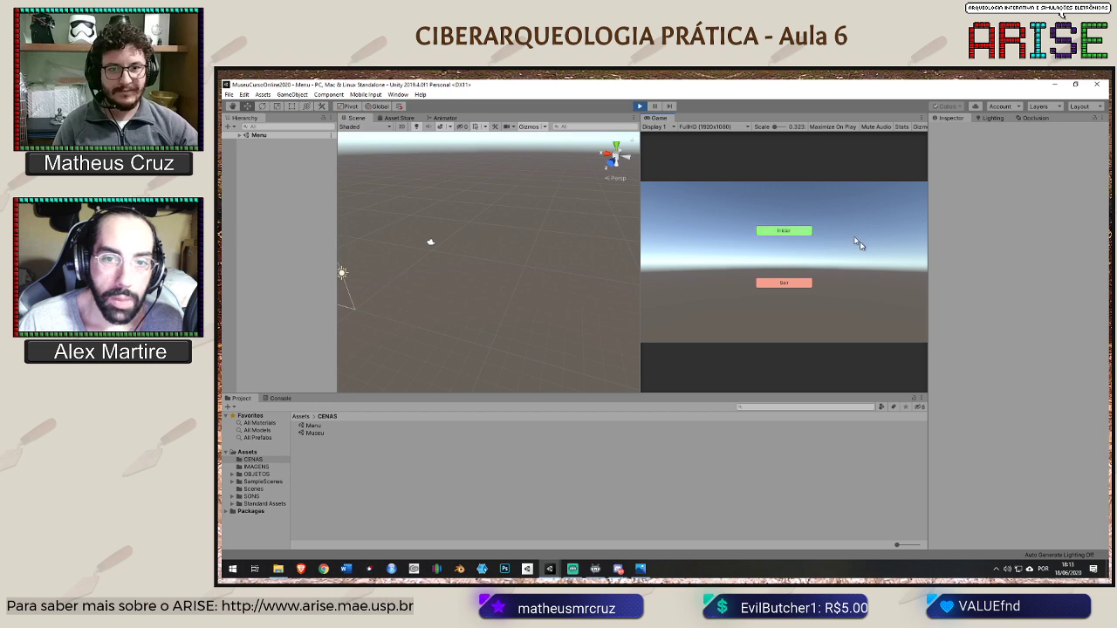
{"action": "left_click", "coordinate": [794, 236]}
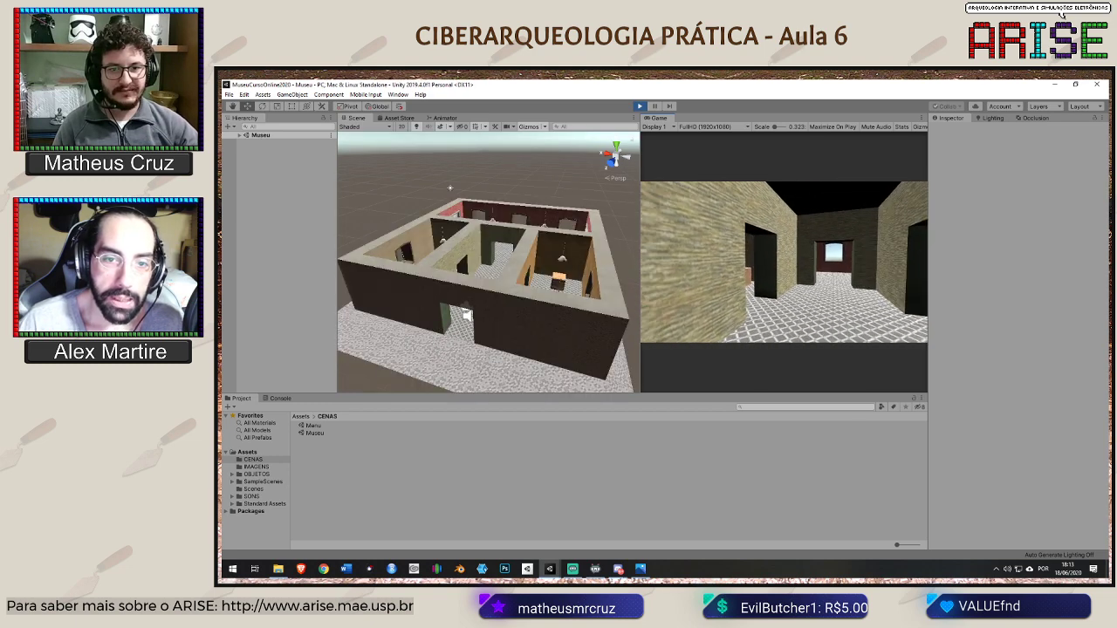
{"action": "key", "text": "w"}
{"action": "key", "text": "Escape"}
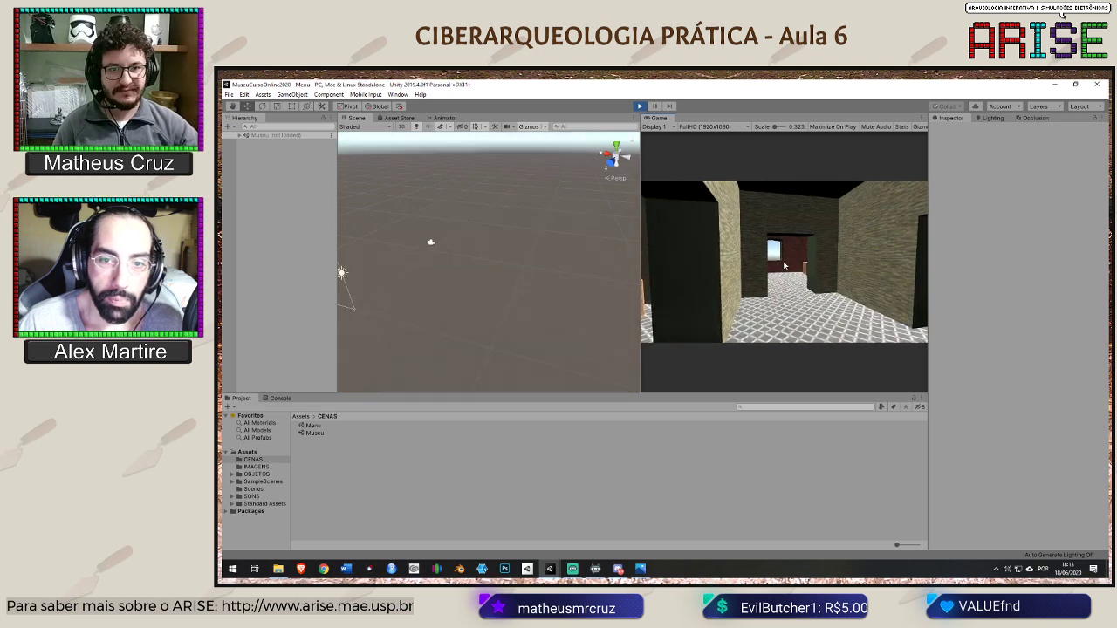
{"action": "left_click", "coordinate": [639, 106]}
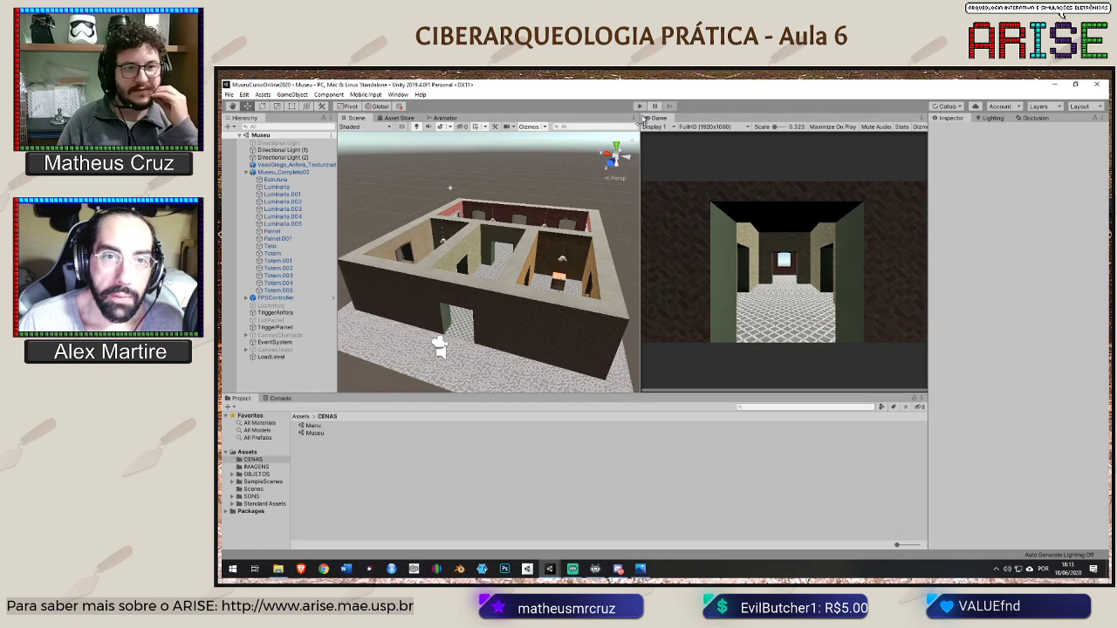
Resize the Scene view and examine the roofless museum from several angles
{"action": "scroll", "coordinate": [579, 253], "scroll_direction": "down", "scroll_amount": 3}
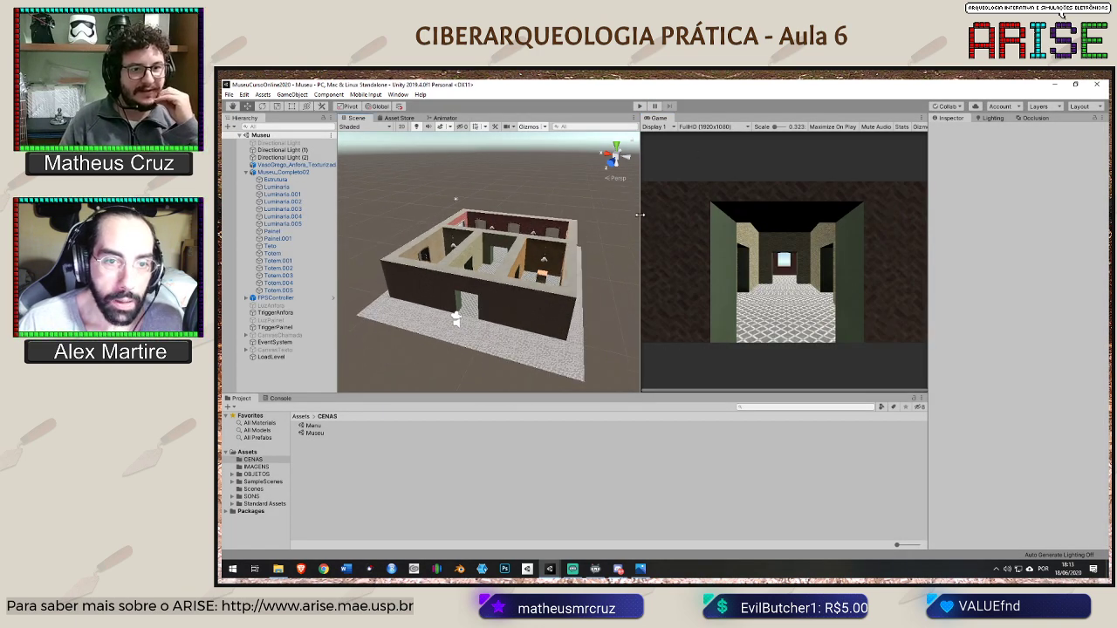
{"action": "left_click_drag", "start_coordinate": [640, 215], "coordinate": [587, 207]}
{"action": "scroll", "coordinate": [620, 234], "scroll_direction": "up", "scroll_amount": 3}
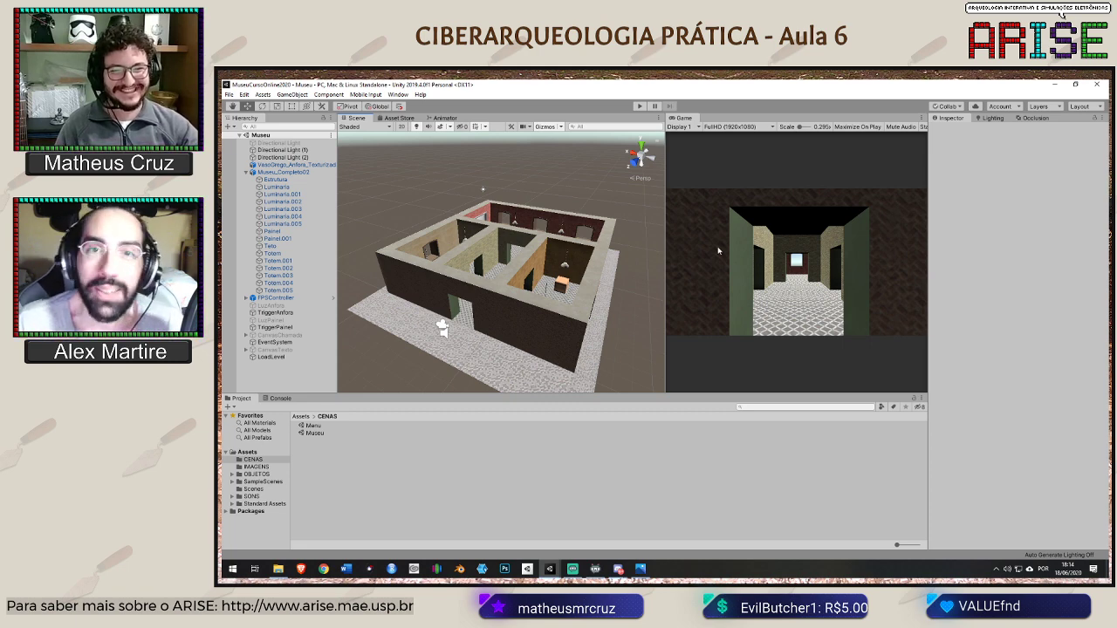
{"action": "left_click_drag", "start_coordinate": [610, 252], "coordinate": [475, 254], "text": "alt"}
{"action": "scroll", "coordinate": [501, 276], "scroll_direction": "up", "scroll_amount": 2}
{"action": "scroll", "coordinate": [475, 254], "scroll_direction": "down", "scroll_amount": 8}
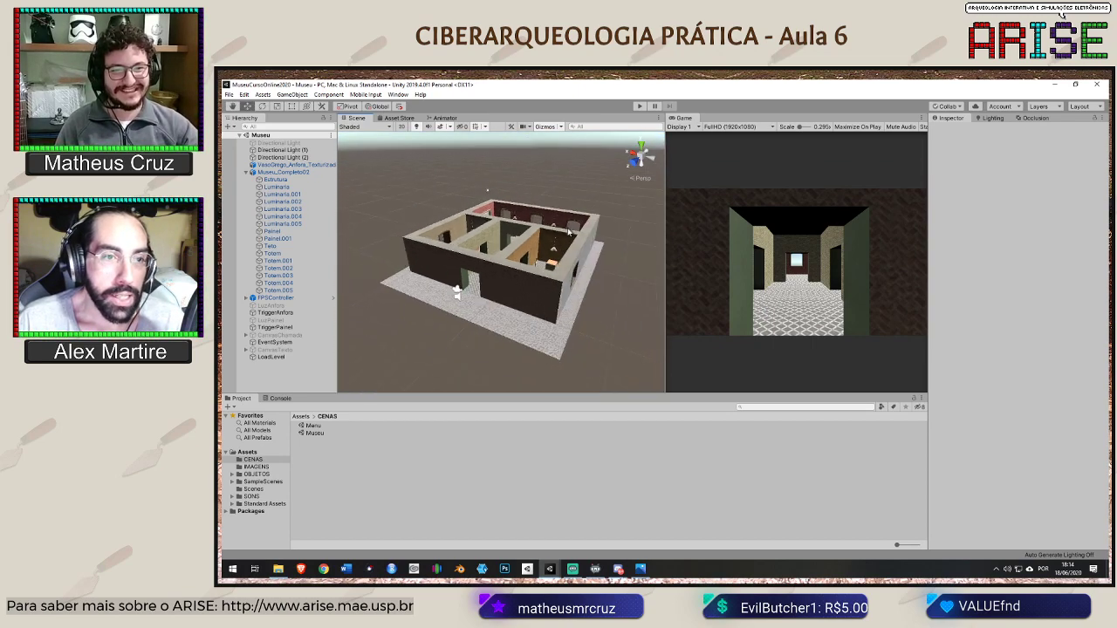
{"action": "left_click_drag", "start_coordinate": [556, 188], "coordinate": [526, 225], "text": "alt"}
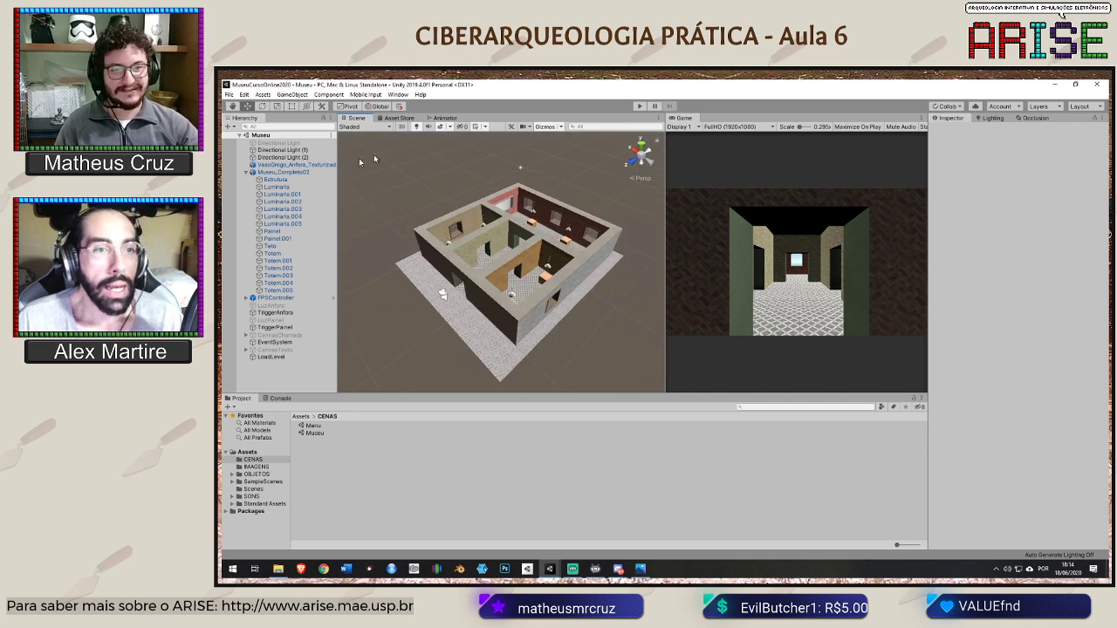
Select Directional Light (1) and Directional Light (2) to examine their settings and placement over the museum
{"action": "left_click", "coordinate": [289, 150]}
{"action": "left_click", "coordinate": [285, 157]}
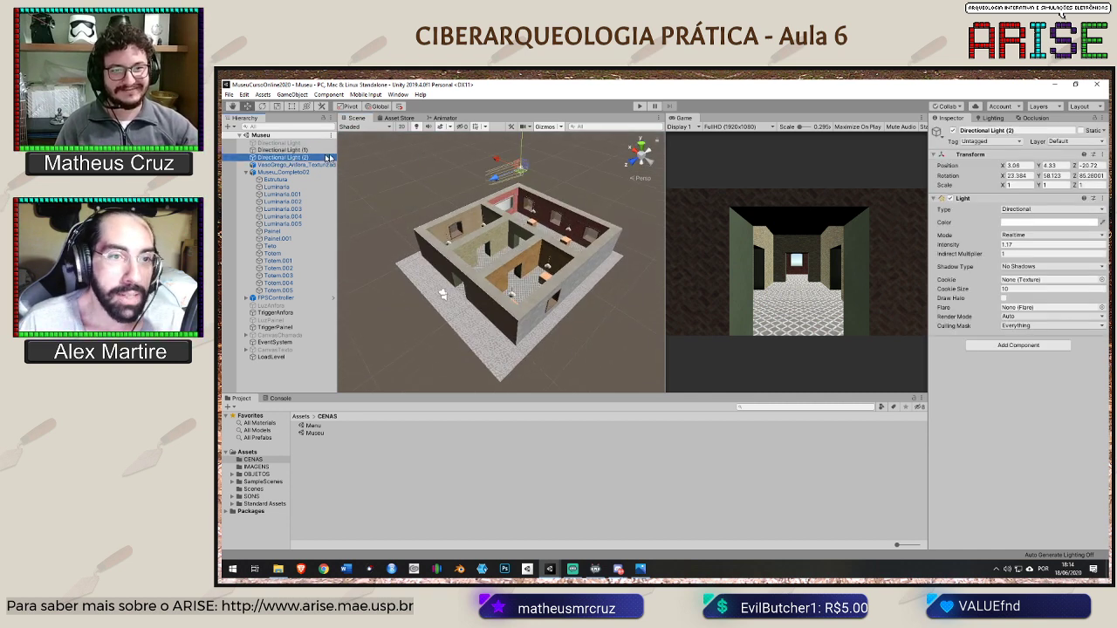
{"action": "left_click", "coordinate": [285, 152], "text": "shift"}
{"action": "left_click", "coordinate": [571, 173]}
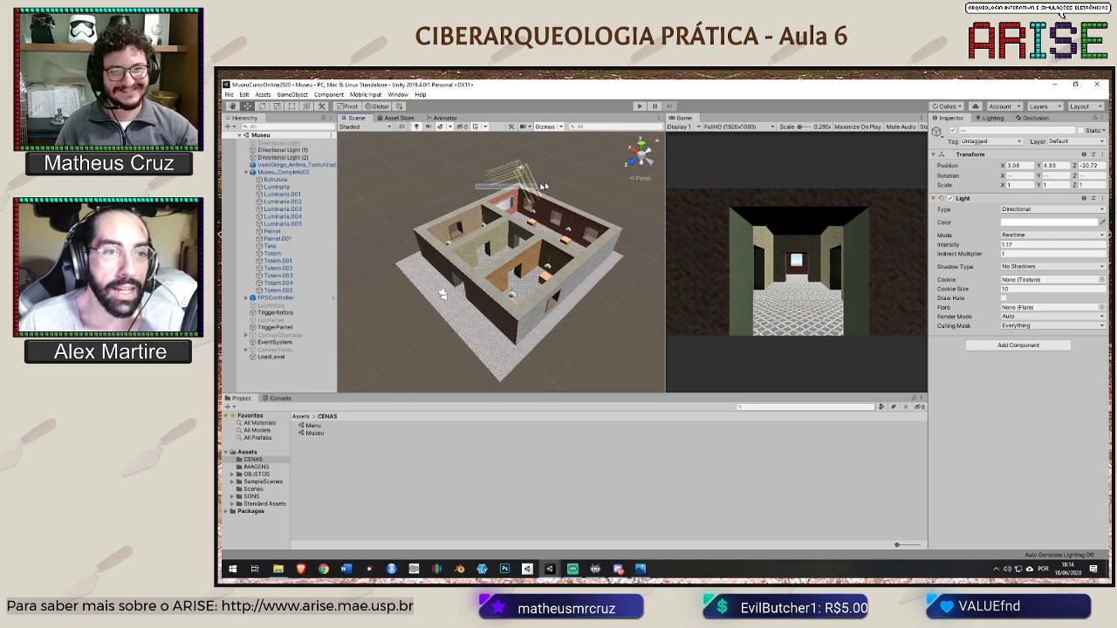
{"action": "left_click", "coordinate": [281, 150]}
{"action": "left_click", "coordinate": [274, 158], "text": "shift"}
{"action": "left_click_drag", "start_coordinate": [403, 227], "coordinate": [509, 187], "text": "alt"}
{"action": "middle_click_drag", "start_coordinate": [509, 188], "coordinate": [533, 190], "text": "alt"}
{"action": "scroll", "coordinate": [563, 239], "scroll_direction": "up", "scroll_amount": 3}
{"action": "scroll", "coordinate": [564, 239], "scroll_direction": "down", "scroll_amount": 4}
{"action": "left_click_drag", "start_coordinate": [533, 190], "coordinate": [509, 239], "text": "alt"}
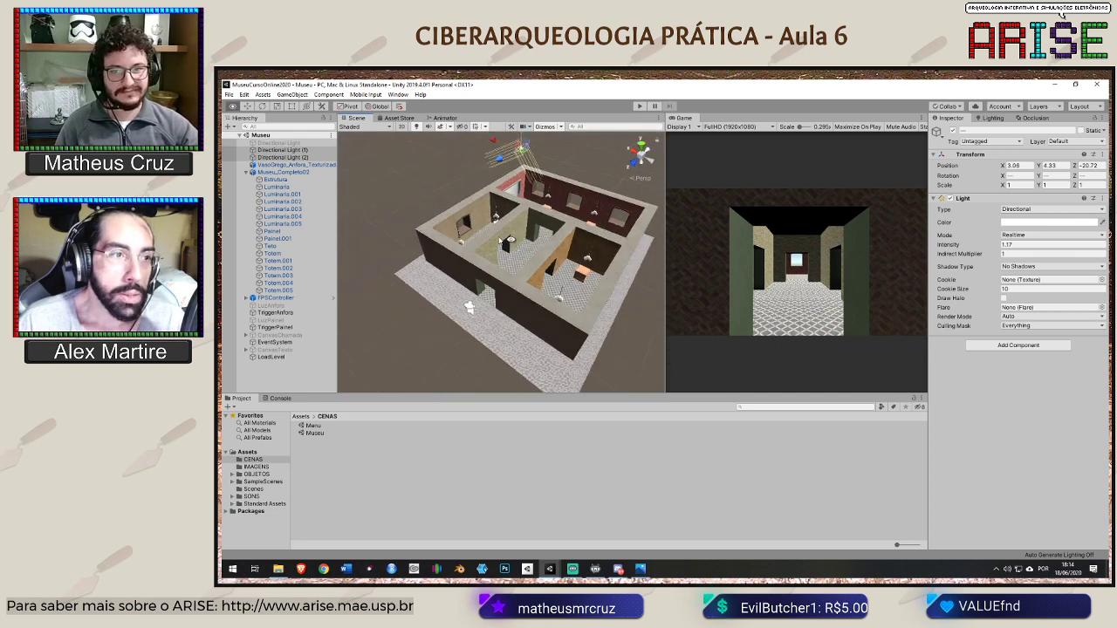
Frame Directional Light (1) in the scene and examine where it sits relative to the museum
{"action": "left_click", "coordinate": [299, 151]}
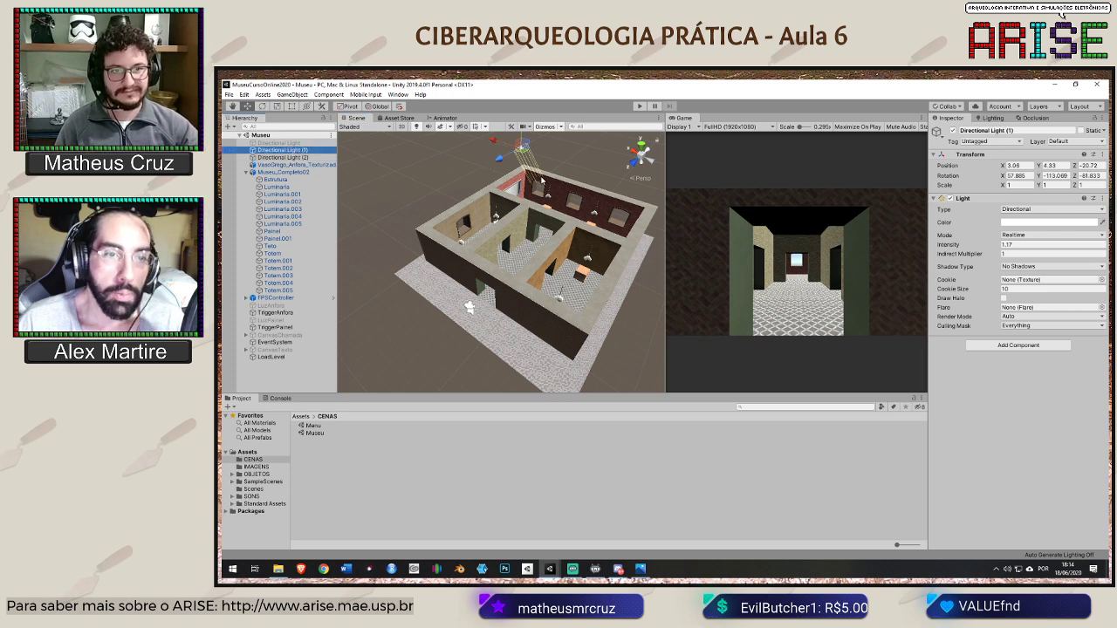
{"action": "key", "text": "f"}
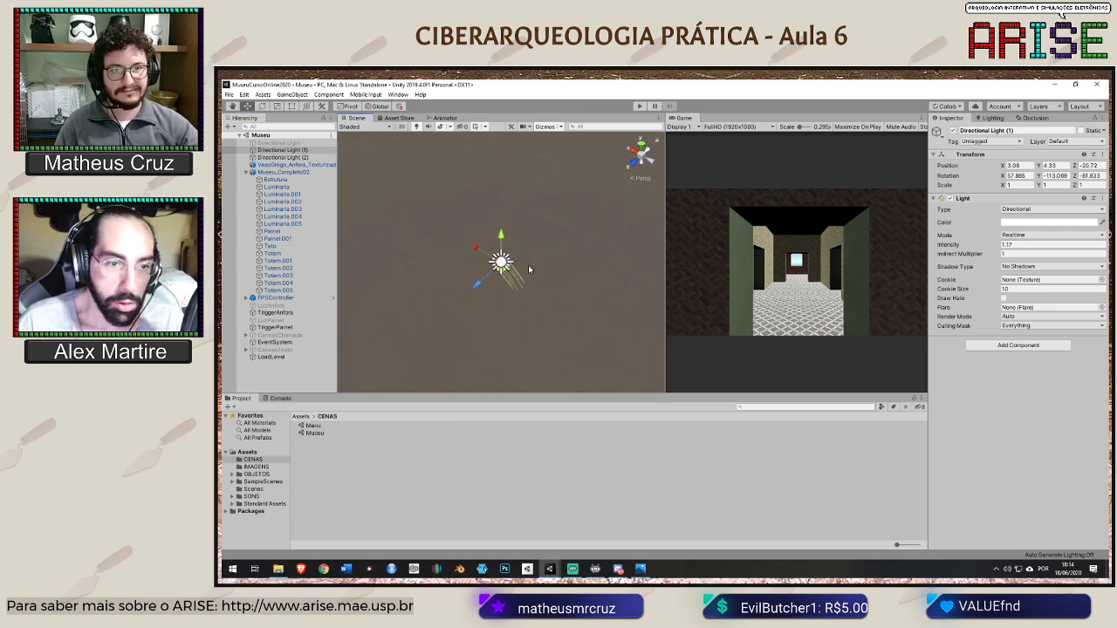
{"action": "scroll", "coordinate": [524, 282], "scroll_direction": "up", "scroll_amount": 2}
{"action": "scroll", "coordinate": [526, 280], "scroll_direction": "down", "scroll_amount": 2}
{"action": "scroll", "coordinate": [530, 274], "scroll_direction": "up", "scroll_amount": 3}
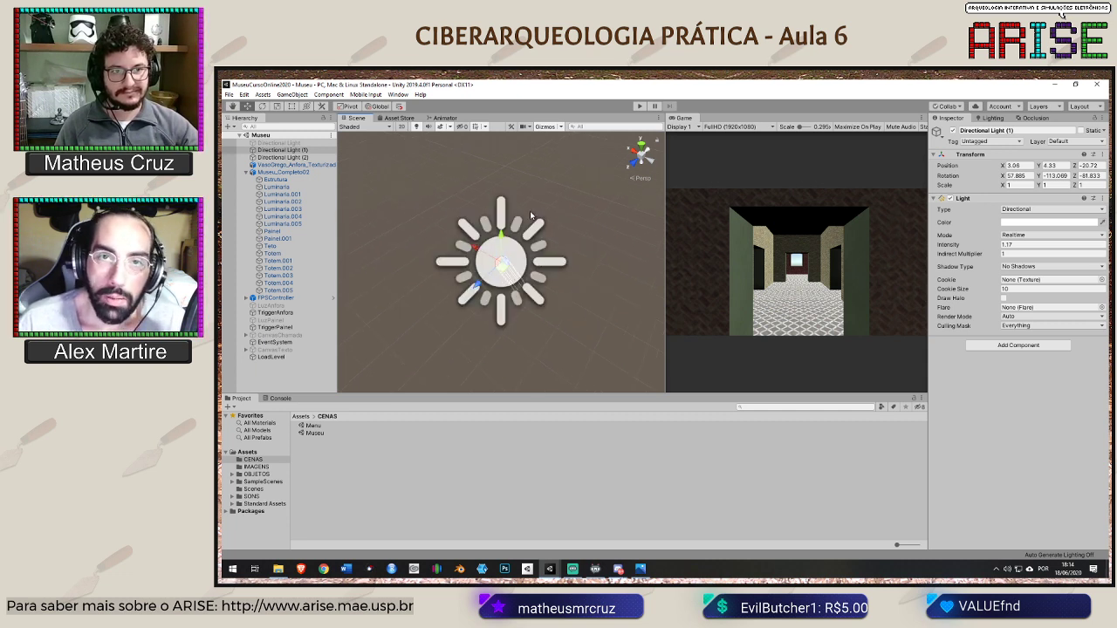
{"action": "scroll", "coordinate": [530, 215], "scroll_direction": "down", "scroll_amount": 3}
{"action": "scroll", "coordinate": [526, 218], "scroll_direction": "down", "scroll_amount": 5}
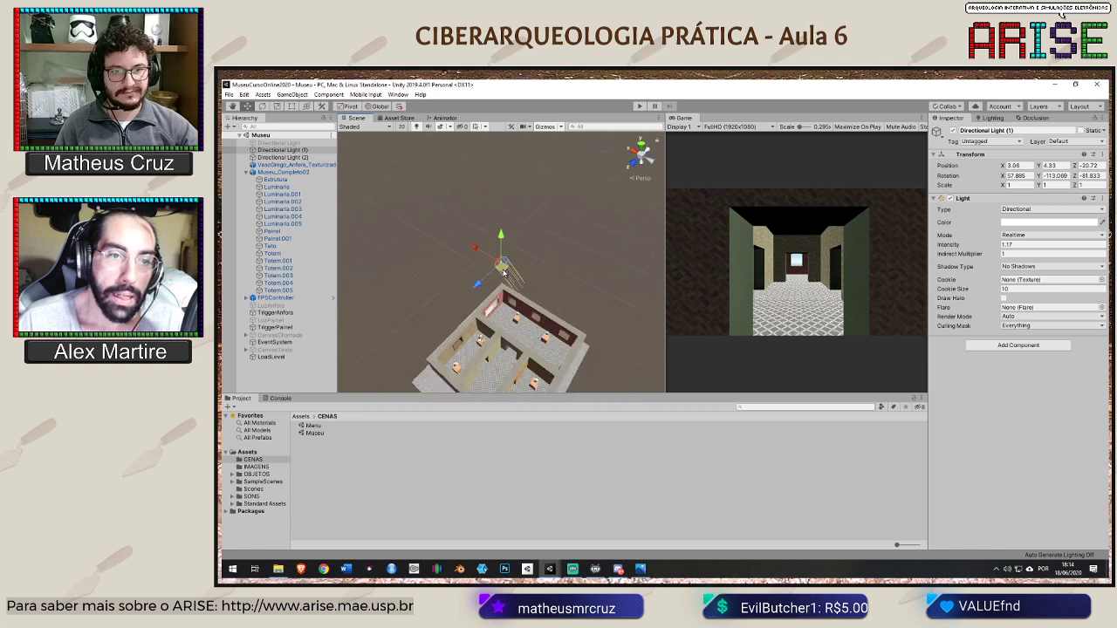
{"action": "left_click_drag", "start_coordinate": [574, 295], "coordinate": [582, 243], "text": "alt"}
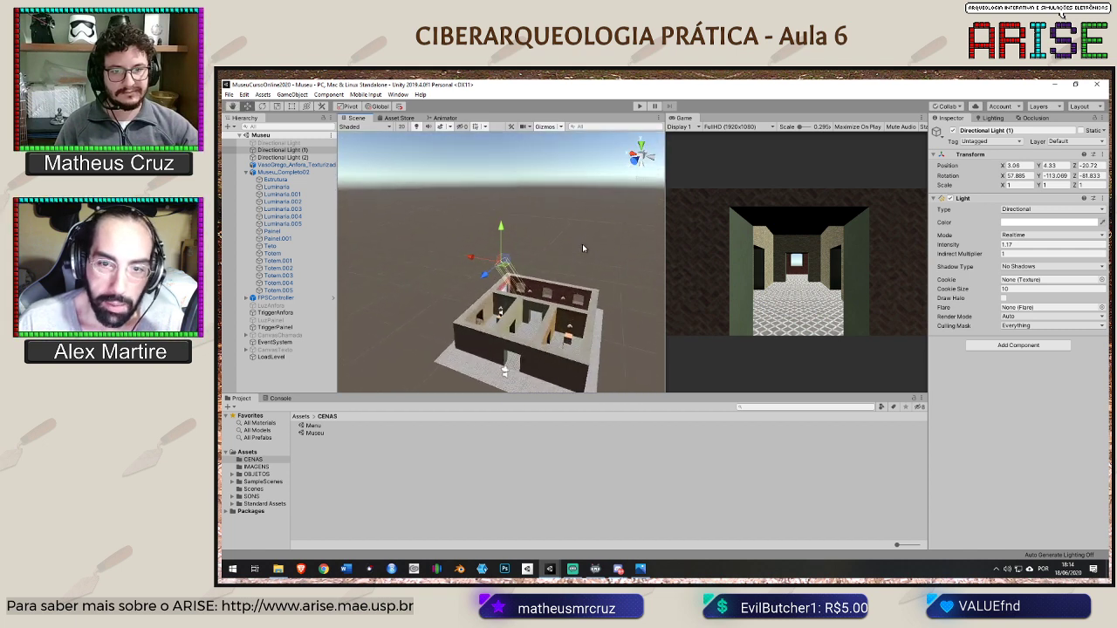
{"action": "middle_click_drag", "start_coordinate": [588, 244], "coordinate": [575, 210]}
{"action": "left_click_drag", "start_coordinate": [575, 210], "coordinate": [646, 252], "text": "alt"}
{"action": "left_click", "coordinate": [464, 169]}
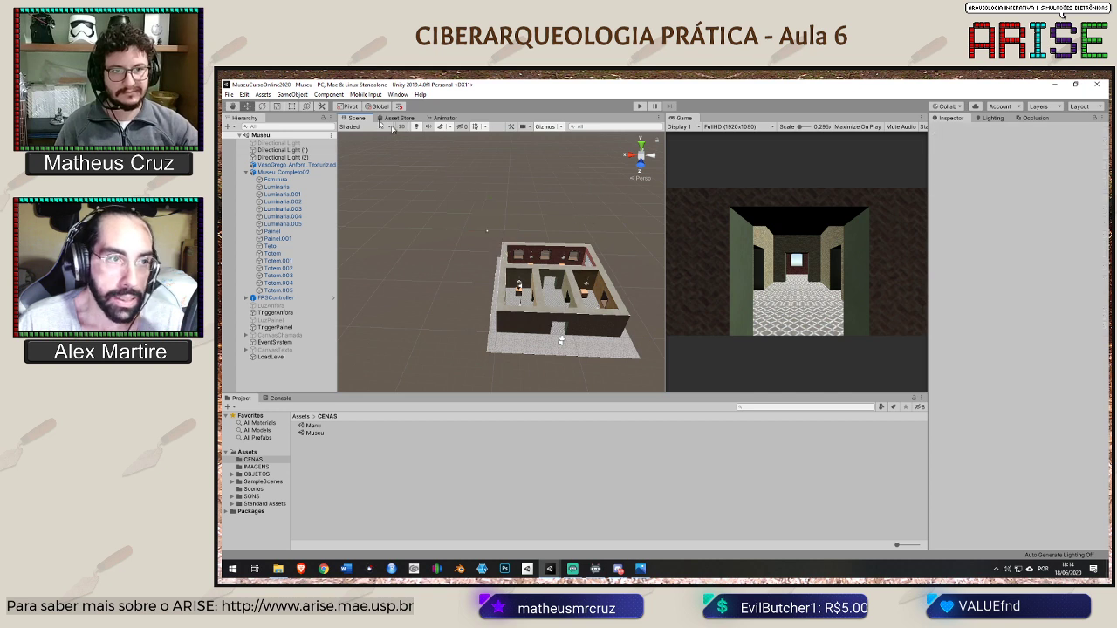
Try a new directional light placed above and beside the museum, and delete it
{"action": "left_click", "coordinate": [300, 97]}
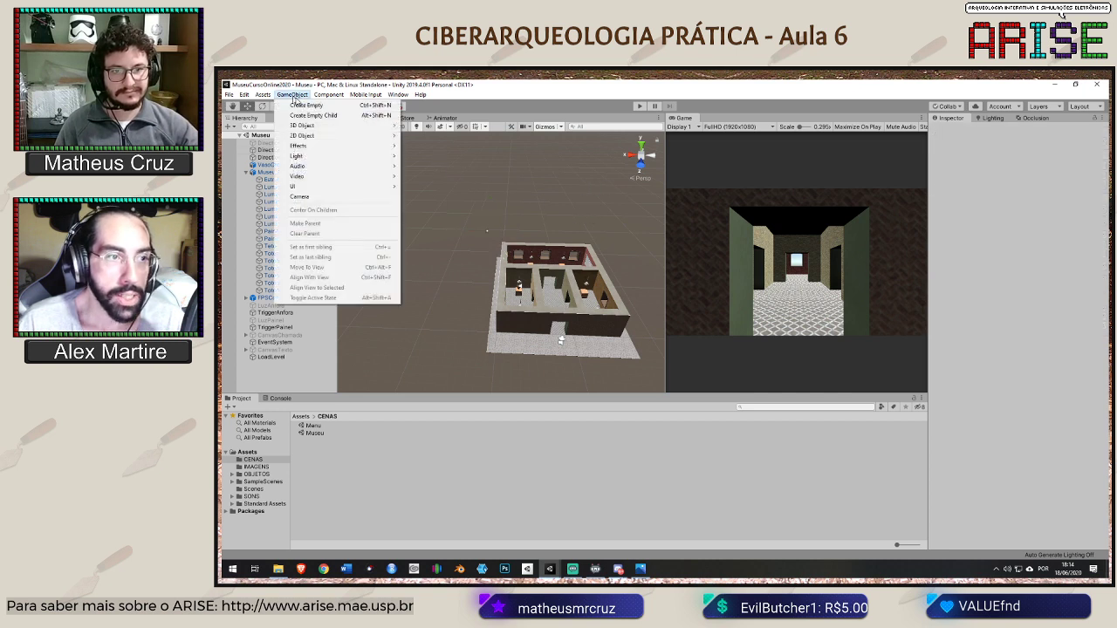
{"action": "mouse_move", "coordinate": [345, 160]}
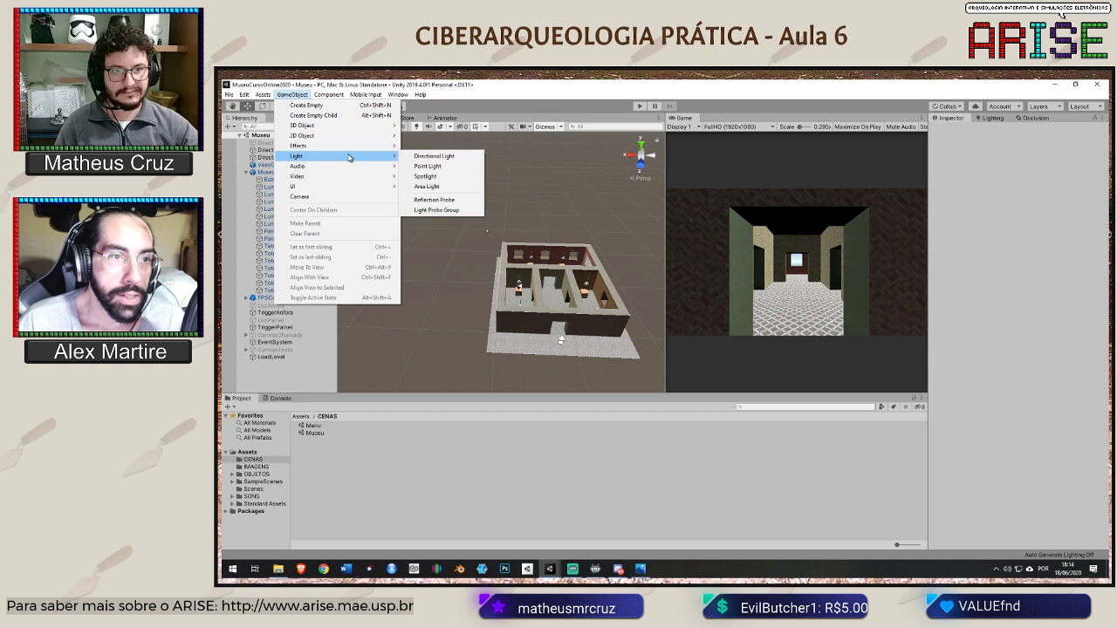
{"action": "left_click", "coordinate": [455, 160]}
{"action": "left_click_drag", "start_coordinate": [500, 229], "coordinate": [423, 200]}
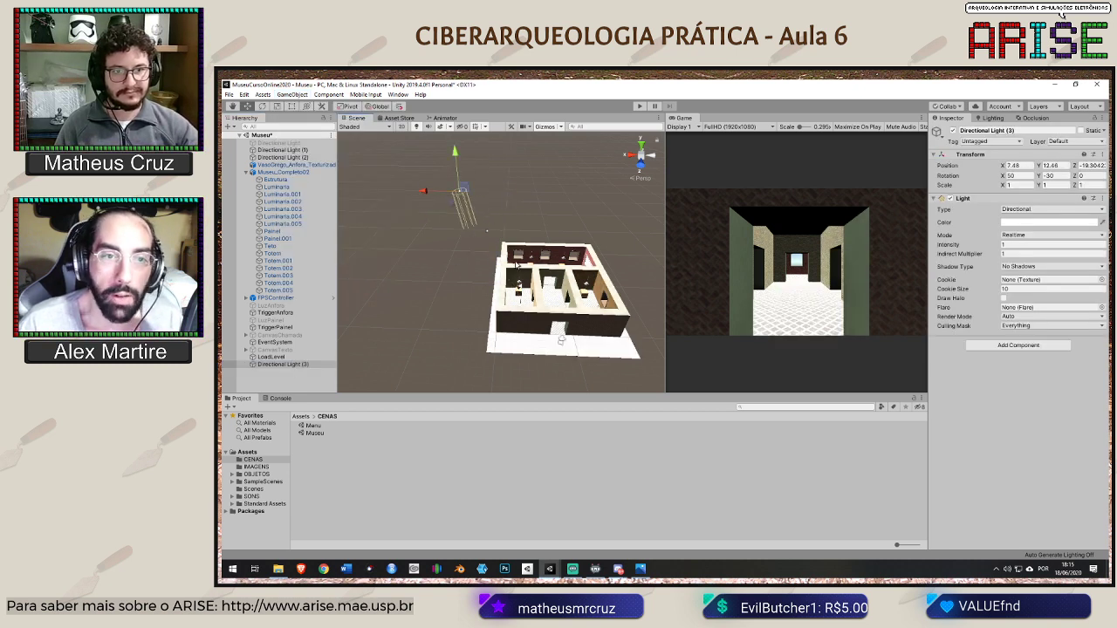
{"action": "key", "text": "Delete"}
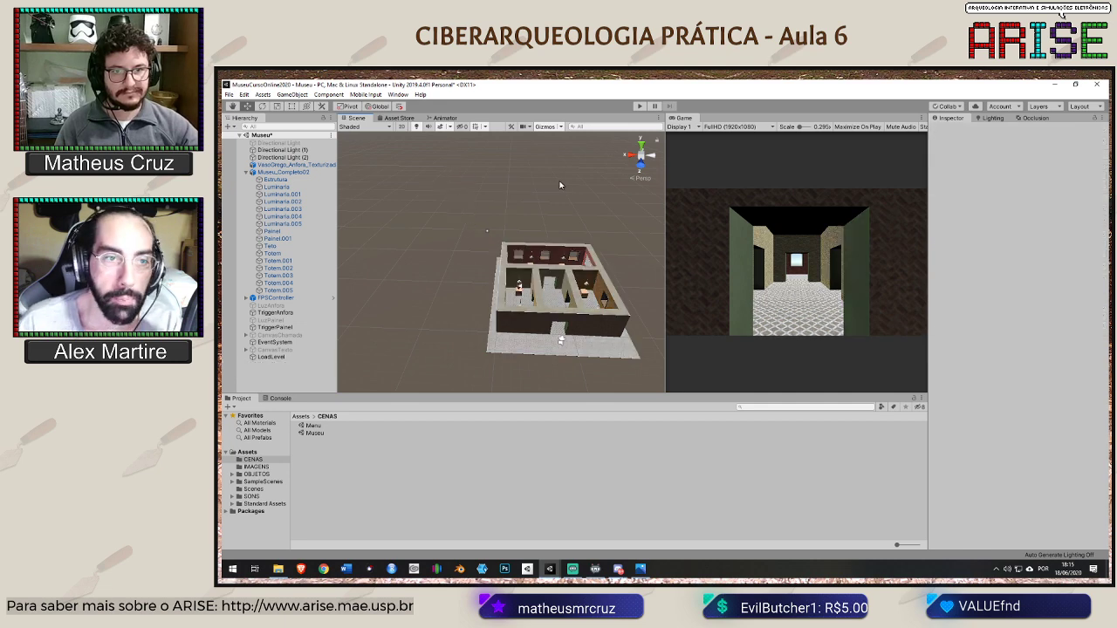
Select both directional lights together and compare the directions of their rays up close
{"action": "scroll", "coordinate": [560, 185], "scroll_direction": "up", "scroll_amount": 4}
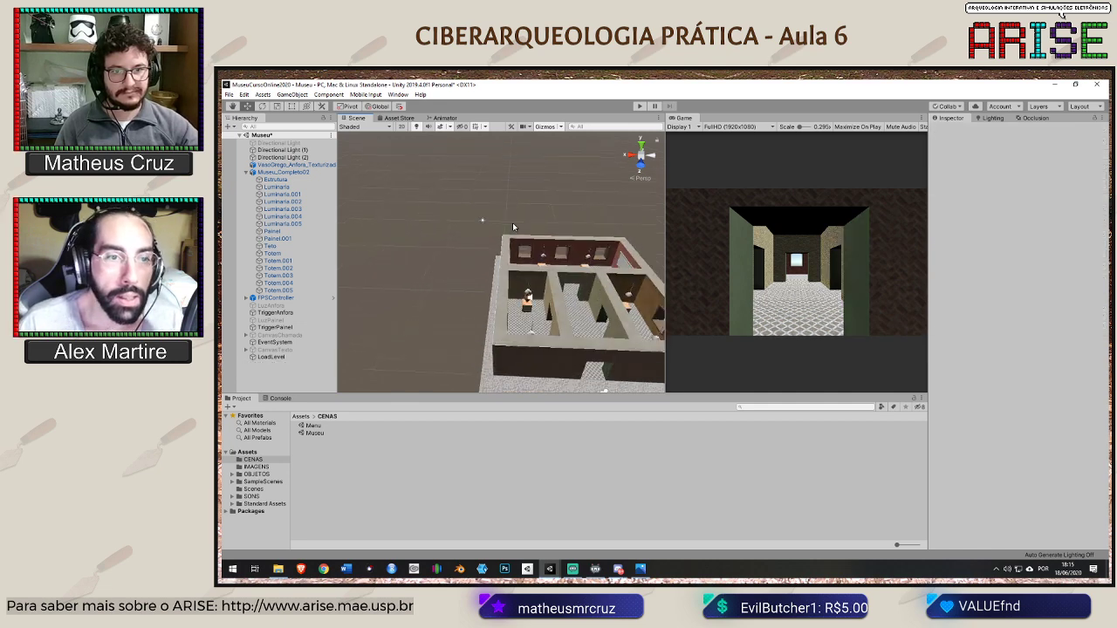
{"action": "left_click", "coordinate": [291, 151]}
{"action": "left_click", "coordinate": [292, 158], "text": "ctrl"}
{"action": "scroll", "coordinate": [491, 195], "scroll_direction": "up", "scroll_amount": 3}
{"action": "scroll", "coordinate": [490, 196], "scroll_direction": "up", "scroll_amount": 3}
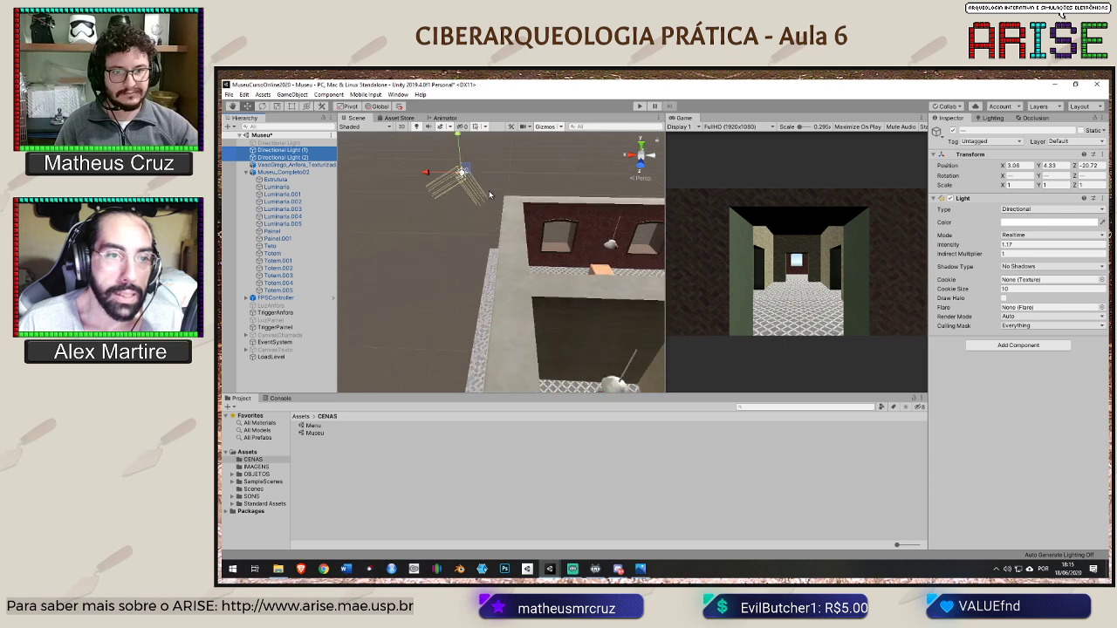
{"action": "middle_click_drag", "start_coordinate": [497, 157], "coordinate": [509, 222]}
Deactivate Directional Light (1) and Directional Light (2) and examine the museum interior without their illumination
{"action": "left_click", "coordinate": [282, 151]}
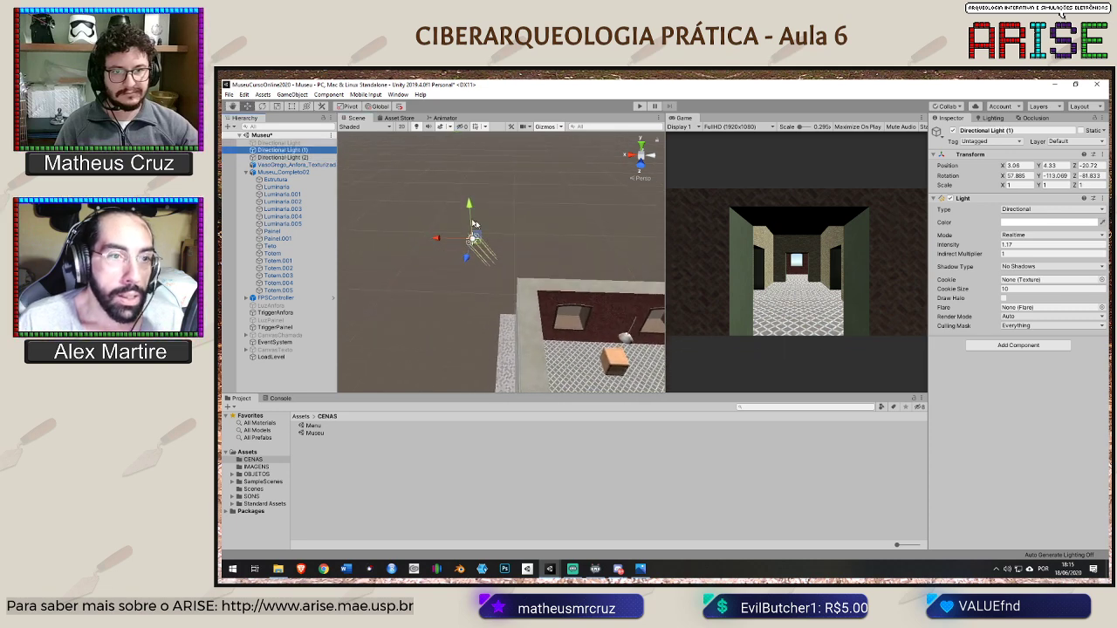
{"action": "scroll", "coordinate": [552, 237], "scroll_direction": "down", "scroll_amount": 5}
{"action": "middle_click_drag", "start_coordinate": [536, 229], "coordinate": [530, 219]}
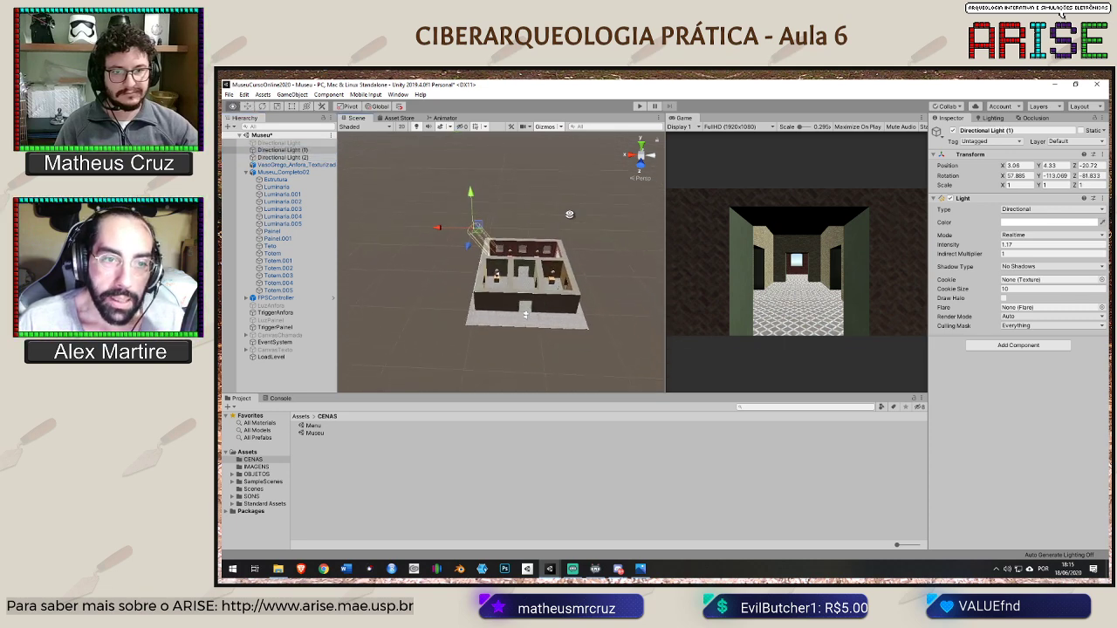
{"action": "left_click_drag", "start_coordinate": [569, 214], "coordinate": [555, 170], "text": "alt"}
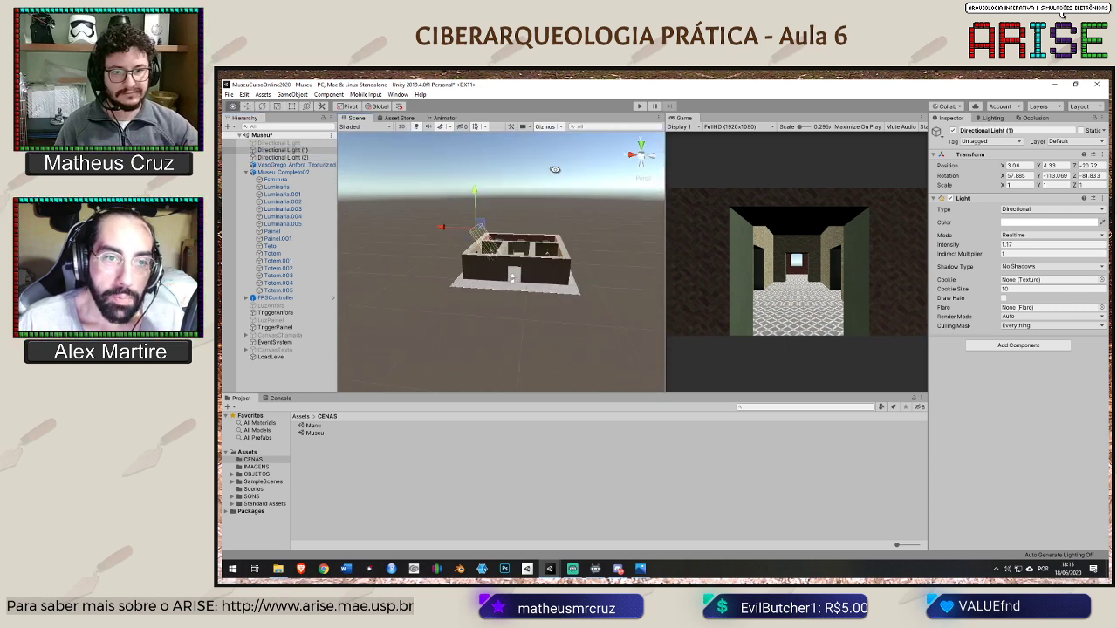
{"action": "left_click", "coordinate": [953, 130]}
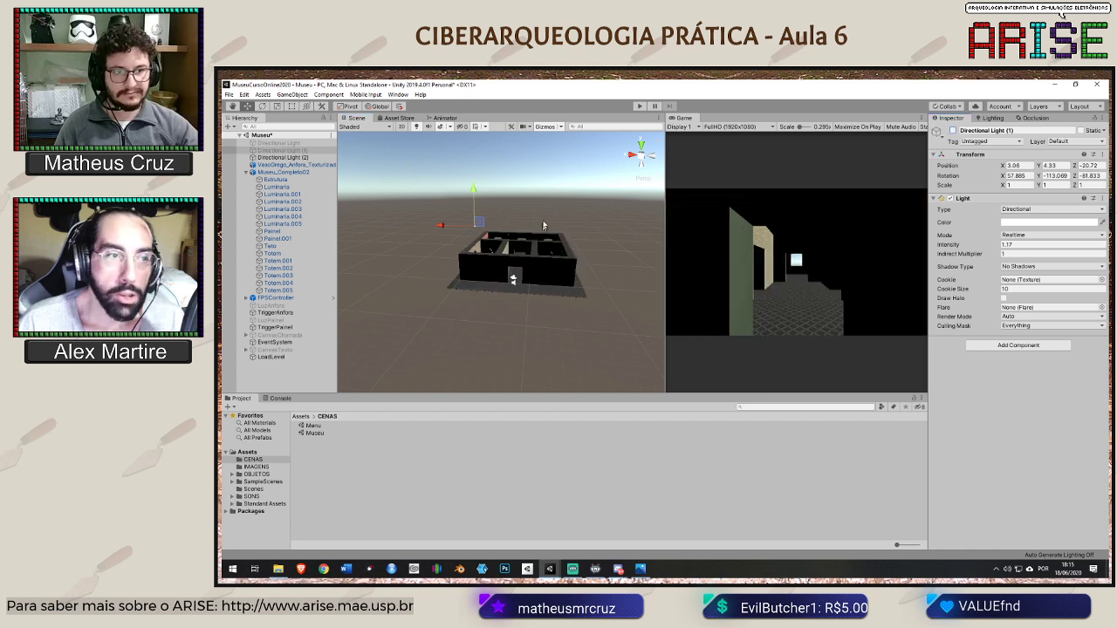
{"action": "left_click", "coordinate": [281, 157]}
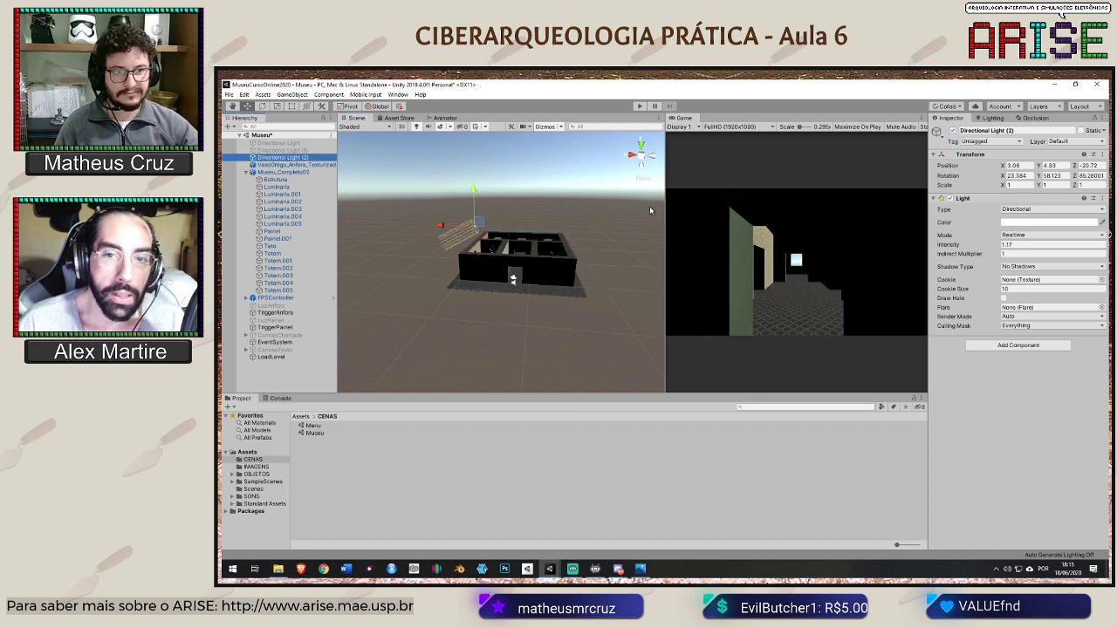
{"action": "left_click", "coordinate": [953, 130]}
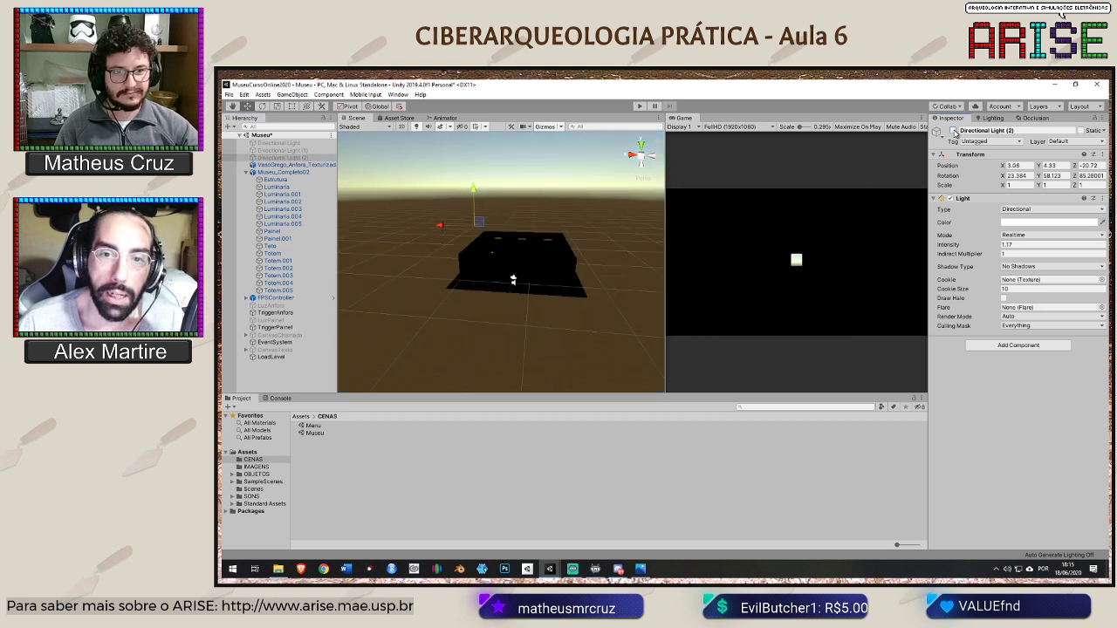
{"action": "scroll", "coordinate": [541, 212], "scroll_direction": "up", "scroll_amount": 10}
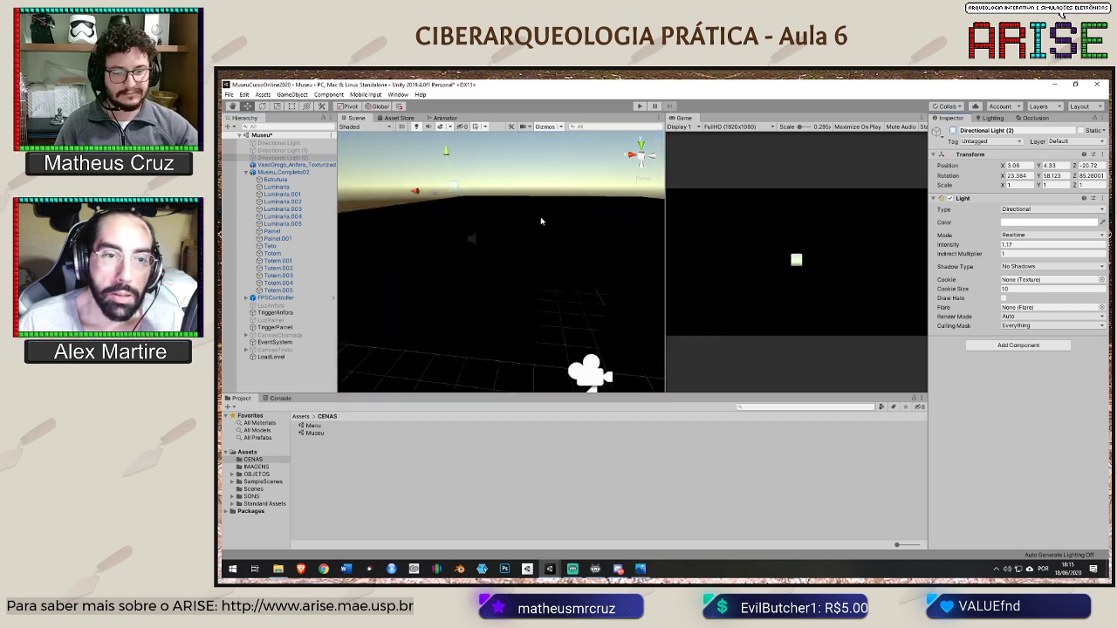
{"action": "scroll", "coordinate": [542, 227], "scroll_direction": "up", "scroll_amount": 2}
{"action": "right_click_drag", "start_coordinate": [541, 226], "coordinate": [545, 193]}
Reactivate Directional Light (1) and Directional Light (2) together
{"action": "left_click", "coordinate": [297, 152]}
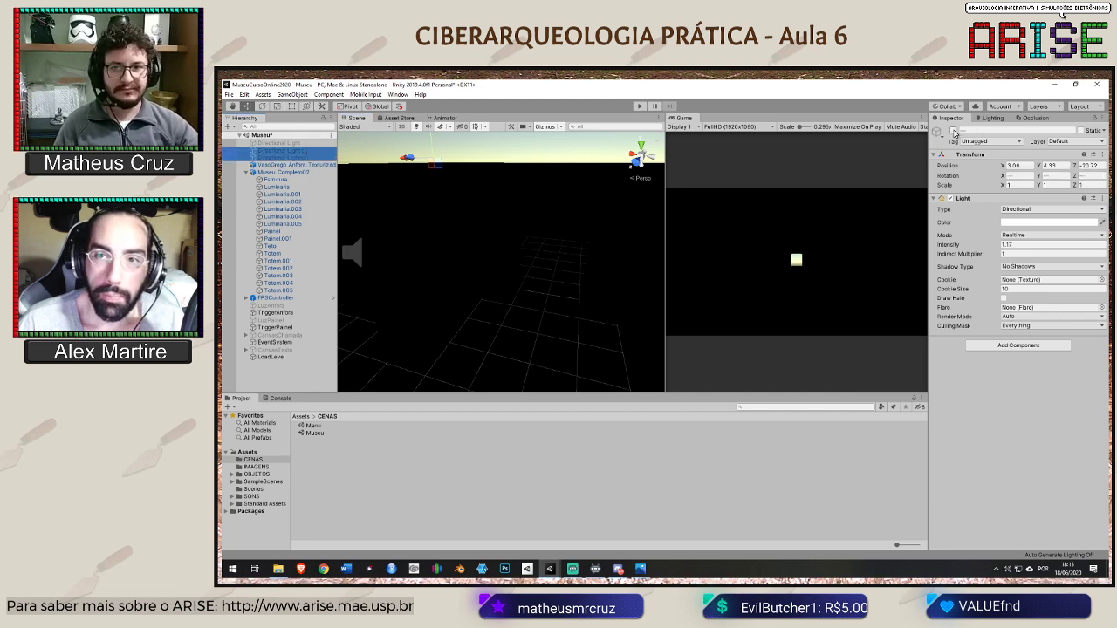
{"action": "left_click", "coordinate": [953, 130]}
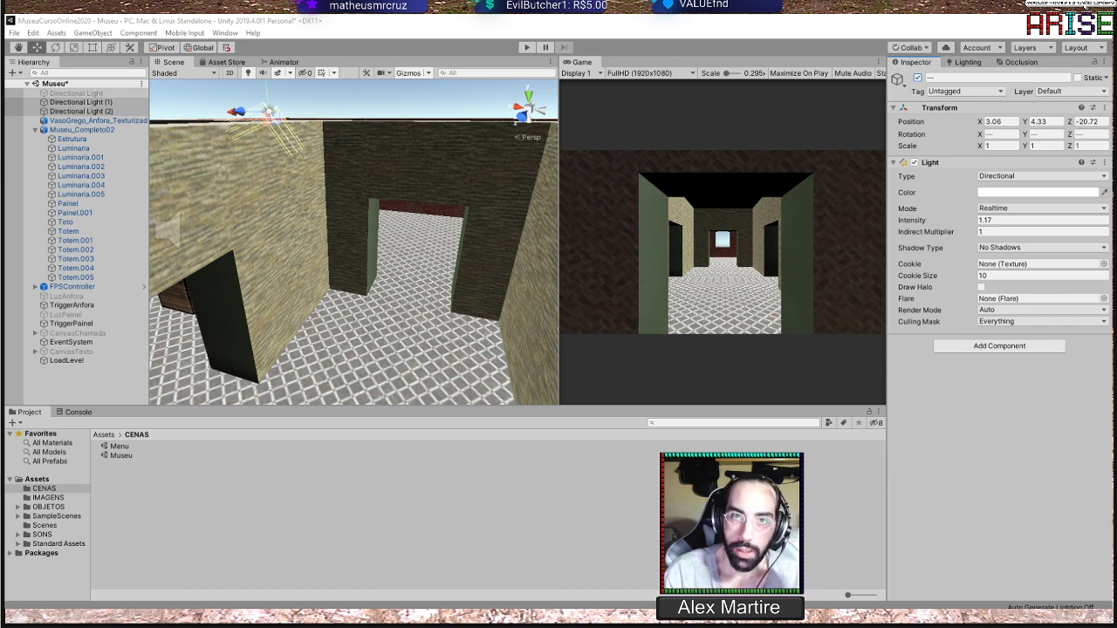
{"action": "scroll", "coordinate": [372, 177], "scroll_direction": "down", "scroll_amount": 5}
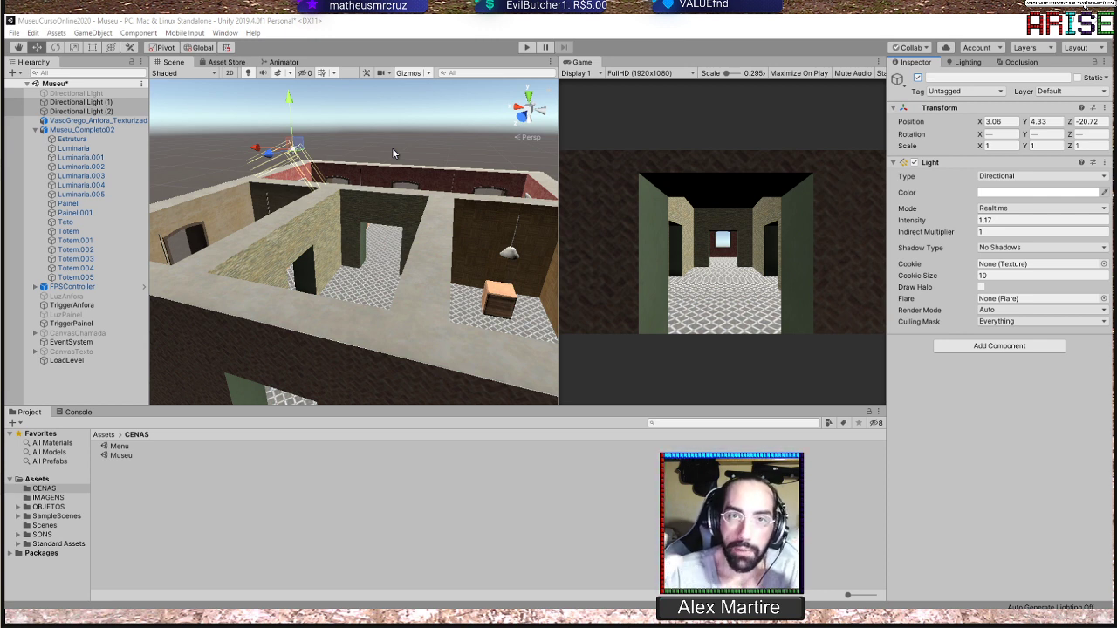
{"action": "scroll", "coordinate": [387, 196], "scroll_direction": "down", "scroll_amount": 5}
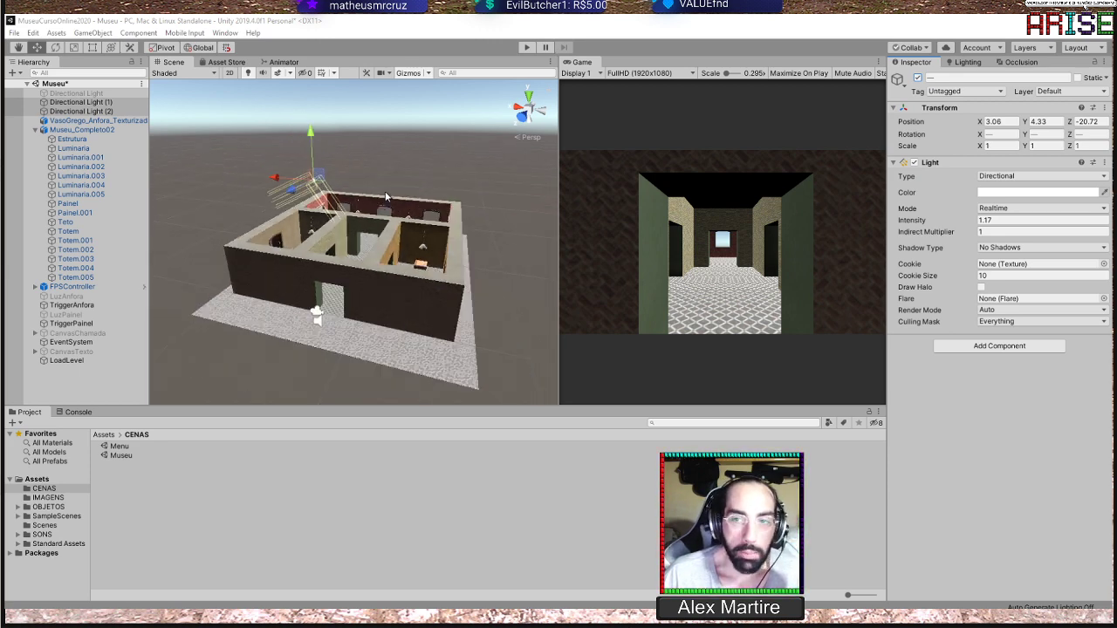
{"action": "scroll", "coordinate": [386, 196], "scroll_direction": "up", "scroll_amount": 5}
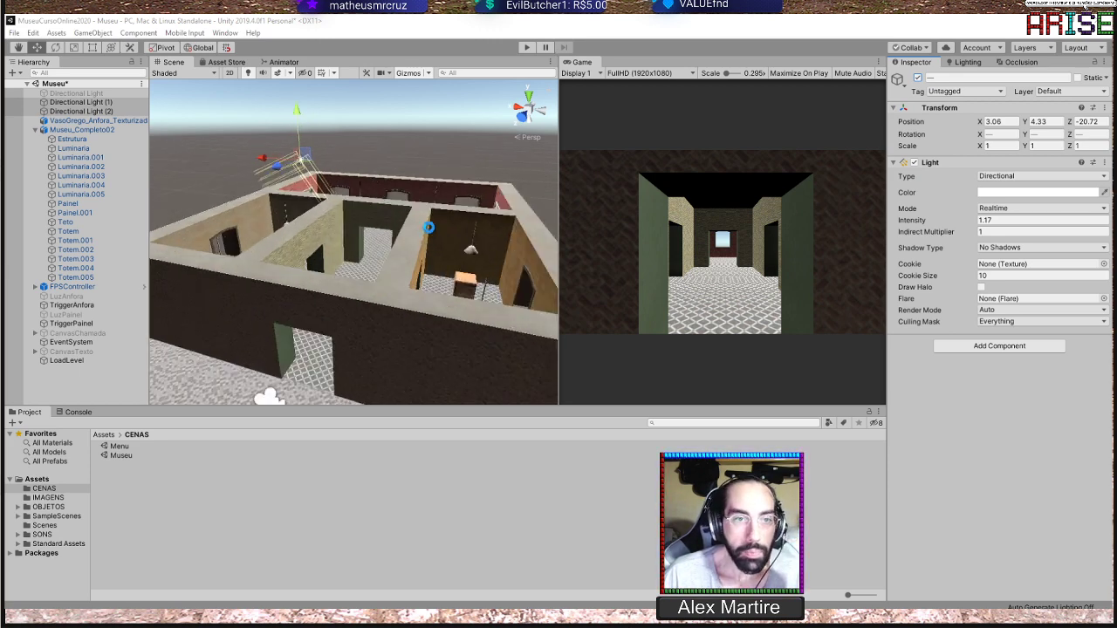
{"action": "left_click_drag", "start_coordinate": [428, 226], "coordinate": [403, 237], "text": "alt"}
{"action": "scroll", "coordinate": [418, 234], "scroll_direction": "up", "scroll_amount": 6}
{"action": "scroll", "coordinate": [376, 240], "scroll_direction": "down", "scroll_amount": 3}
{"action": "scroll", "coordinate": [376, 237], "scroll_direction": "down", "scroll_amount": 2}
{"action": "scroll", "coordinate": [370, 206], "scroll_direction": "down", "scroll_amount": 1}
{"action": "scroll", "coordinate": [404, 235], "scroll_direction": "up", "scroll_amount": 2}
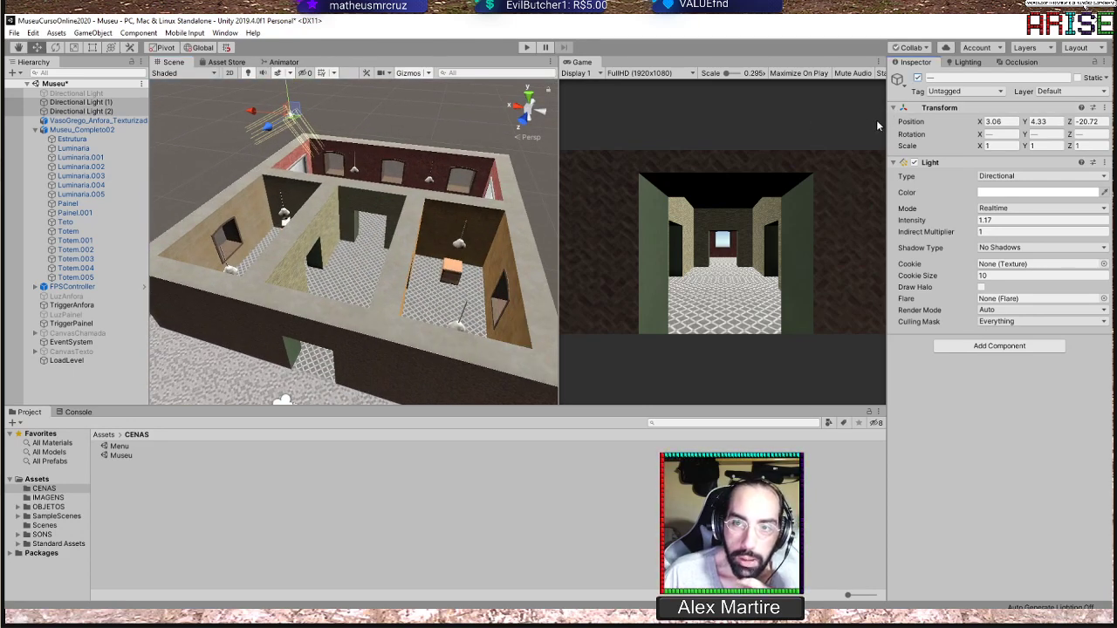
Open the scene's Lighting settings and review the environment, mixed lighting and lightmapping options in an enlarged view
{"action": "left_click_drag", "start_coordinate": [889, 127], "coordinate": [704, 146]}
{"action": "left_click", "coordinate": [782, 62]}
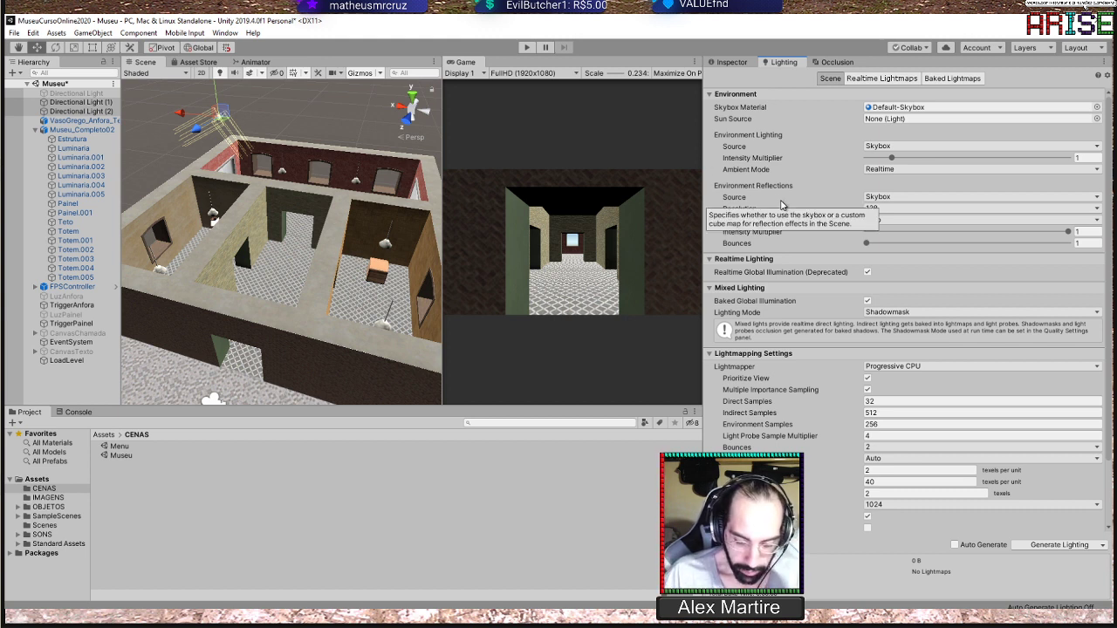
{"action": "key", "text": "shift+space"}
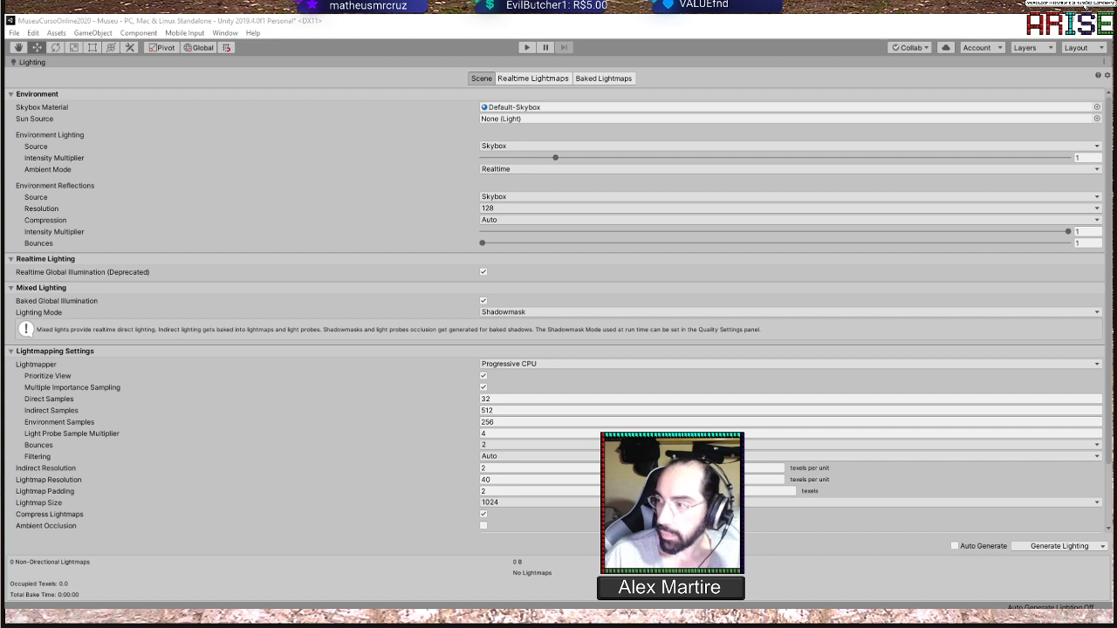
{"action": "left_click", "coordinate": [354, 16]}
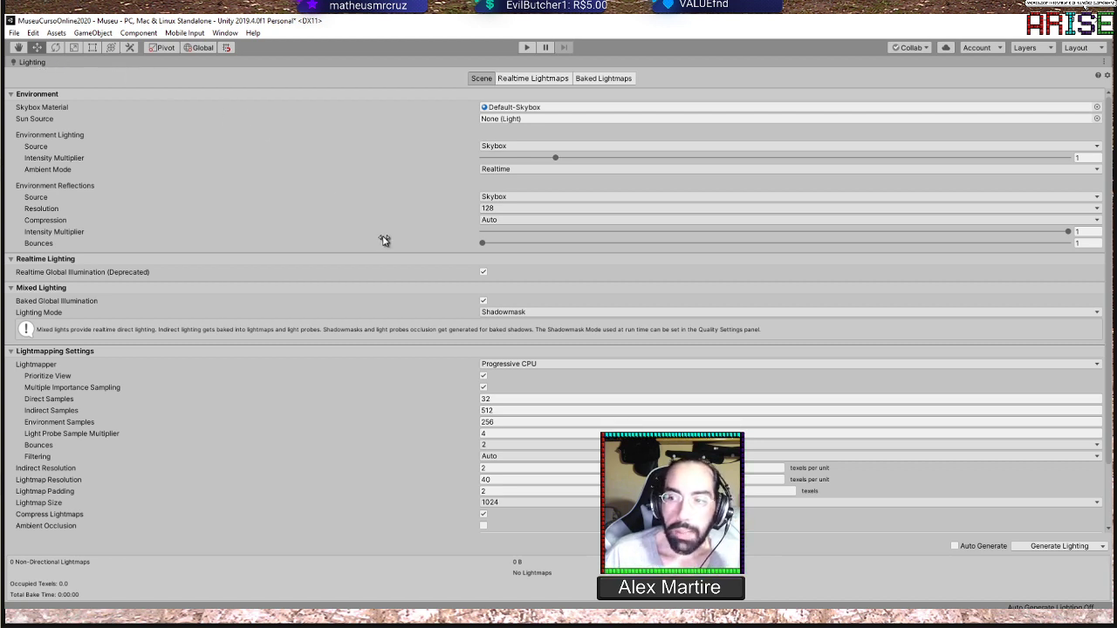
{"action": "mouse_move", "coordinate": [384, 240]}
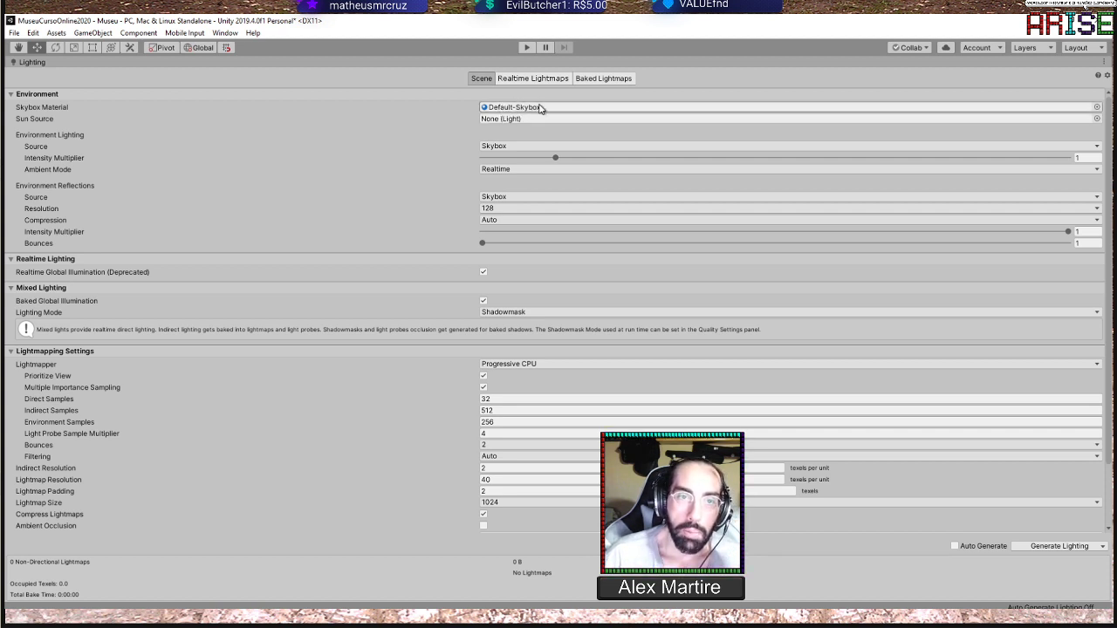
{"action": "key", "text": "shift+space"}
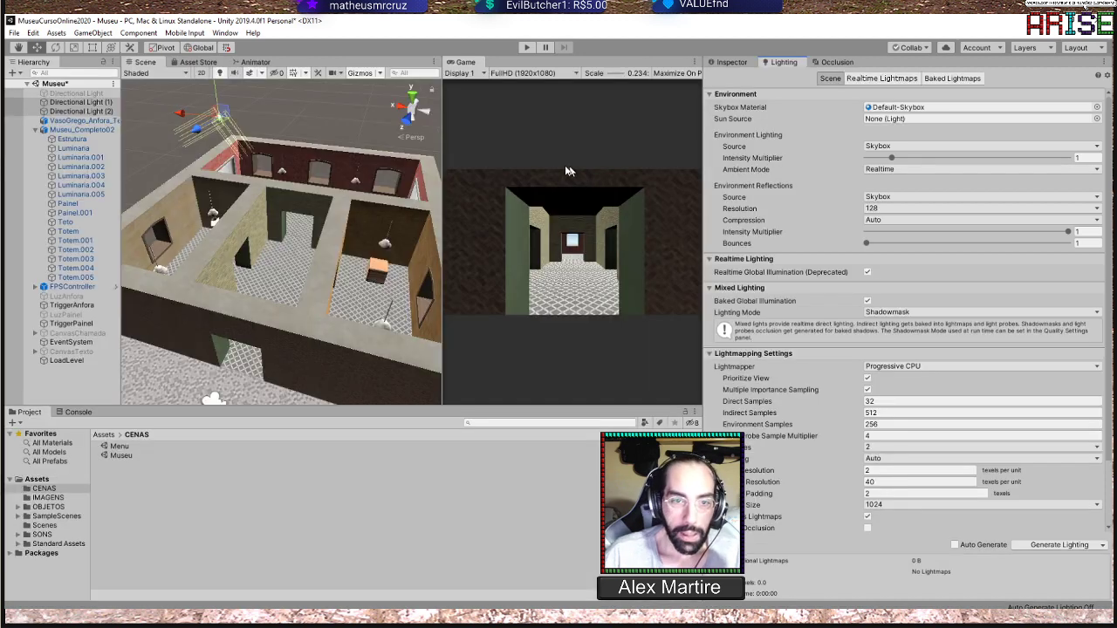
Examine the museum and the surrounding skybox from outside, with more room given to the Lighting settings
{"action": "scroll", "coordinate": [290, 190], "scroll_direction": "down", "scroll_amount": 8}
{"action": "left_click_drag", "start_coordinate": [290, 190], "coordinate": [284, 279], "text": "alt"}
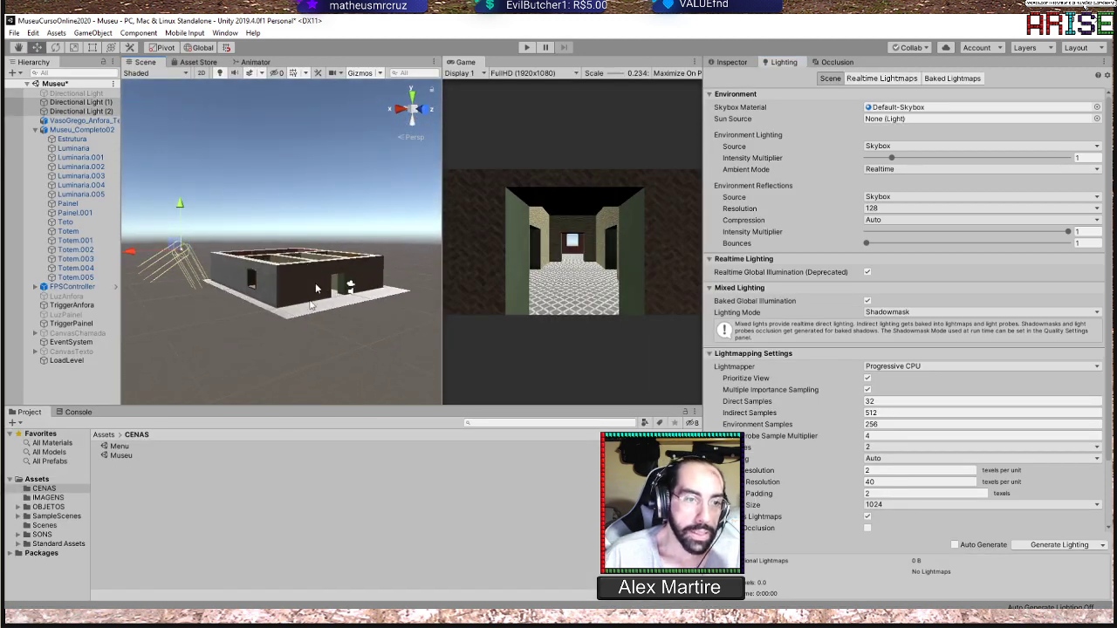
{"action": "left_click_drag", "start_coordinate": [275, 199], "coordinate": [247, 251], "text": "alt"}
{"action": "scroll", "coordinate": [360, 220], "scroll_direction": "up", "scroll_amount": 4}
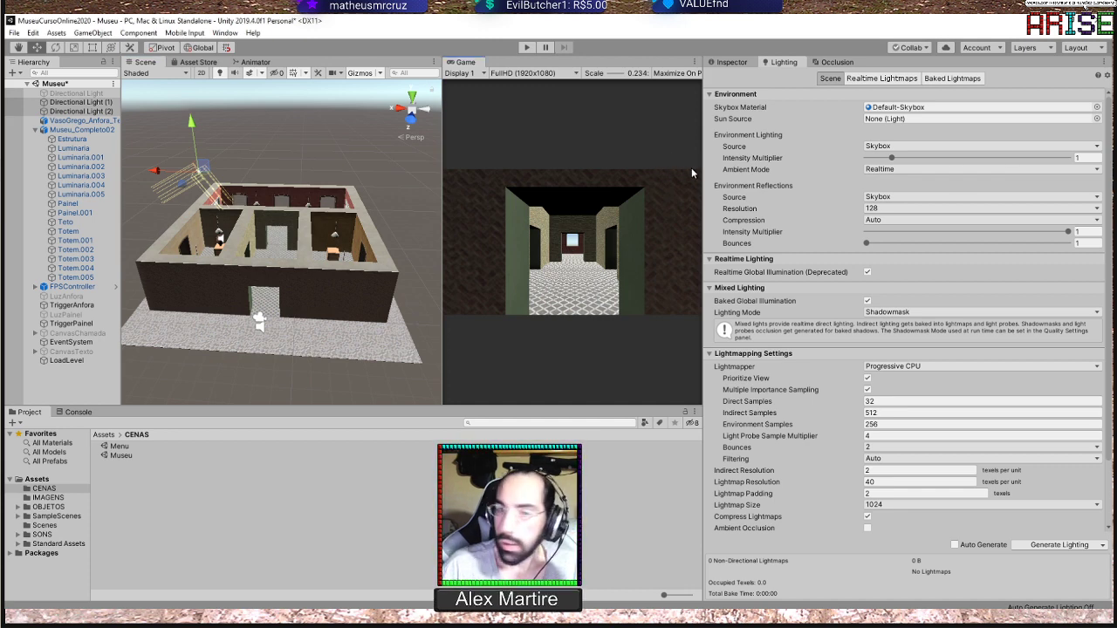
{"action": "left_click_drag", "start_coordinate": [698, 167], "coordinate": [641, 239]}
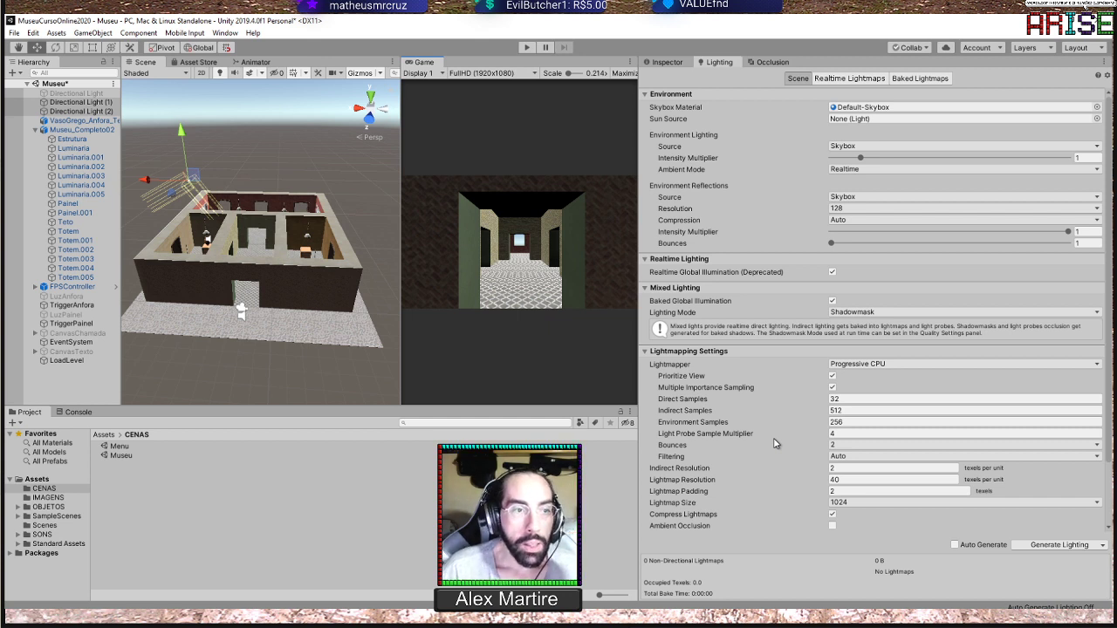
Inspect the properties of Directional Light (1) and deactivate Directional Light (2)
{"action": "left_click", "coordinate": [71, 102]}
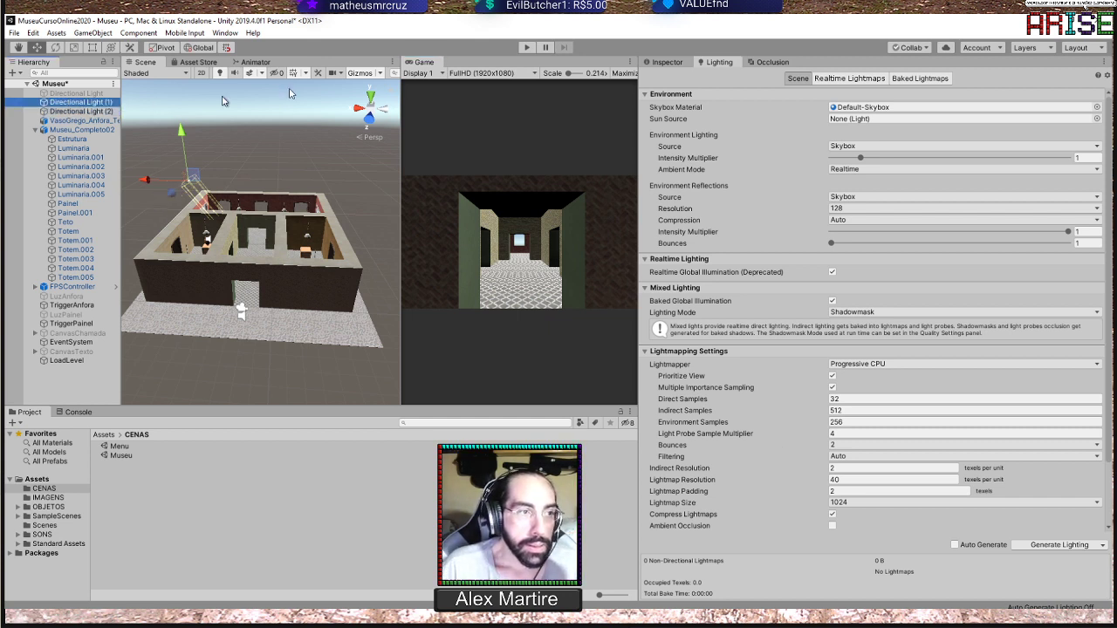
{"action": "left_click", "coordinate": [668, 62]}
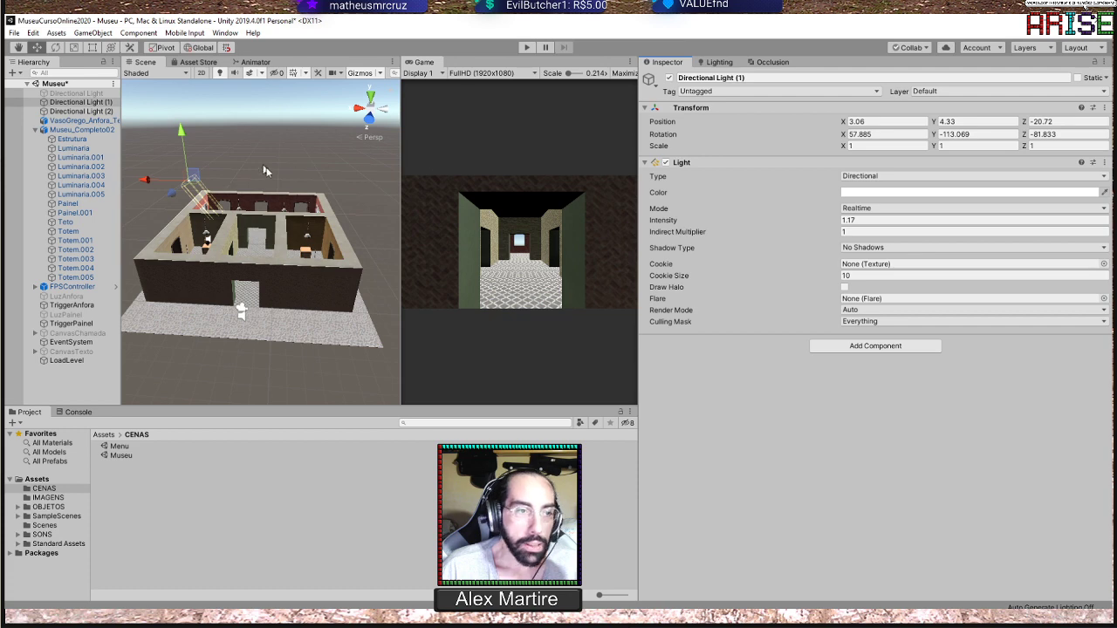
{"action": "scroll", "coordinate": [267, 172], "scroll_direction": "up", "scroll_amount": 3}
{"action": "scroll", "coordinate": [278, 178], "scroll_direction": "up", "scroll_amount": 4}
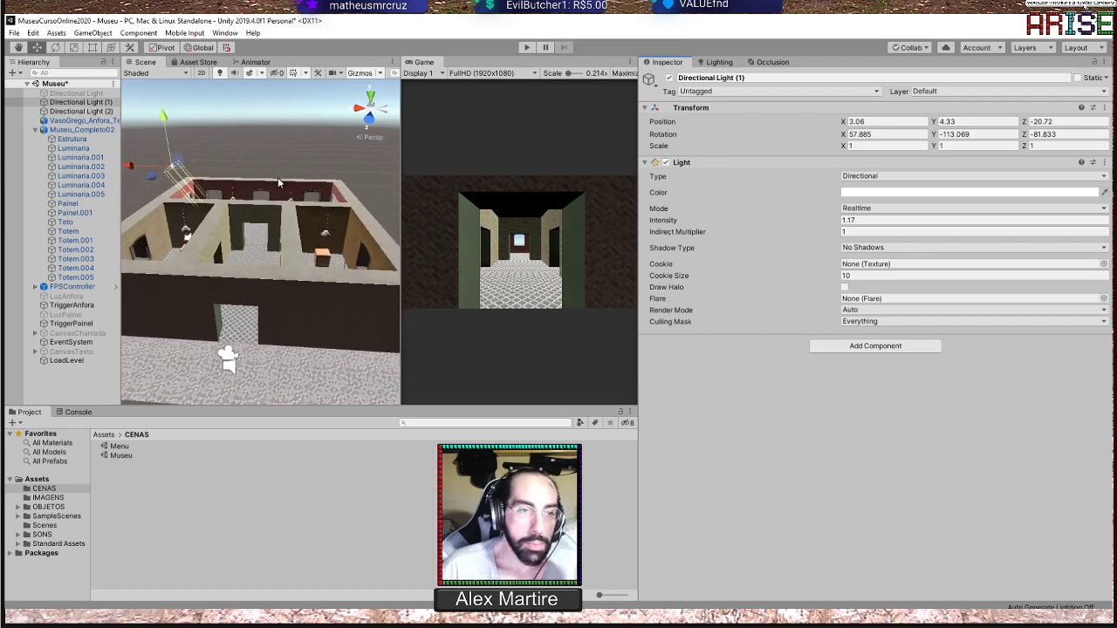
{"action": "mouse_move", "coordinate": [278, 178]}
{"action": "left_mouse_down", "text": "alt"}
{"action": "mouse_move", "coordinate": [285, 183]}
{"action": "mouse_move", "coordinate": [281, 168]}
{"action": "left_mouse_up", "text": "alt"}
{"action": "left_click", "coordinate": [83, 112]}
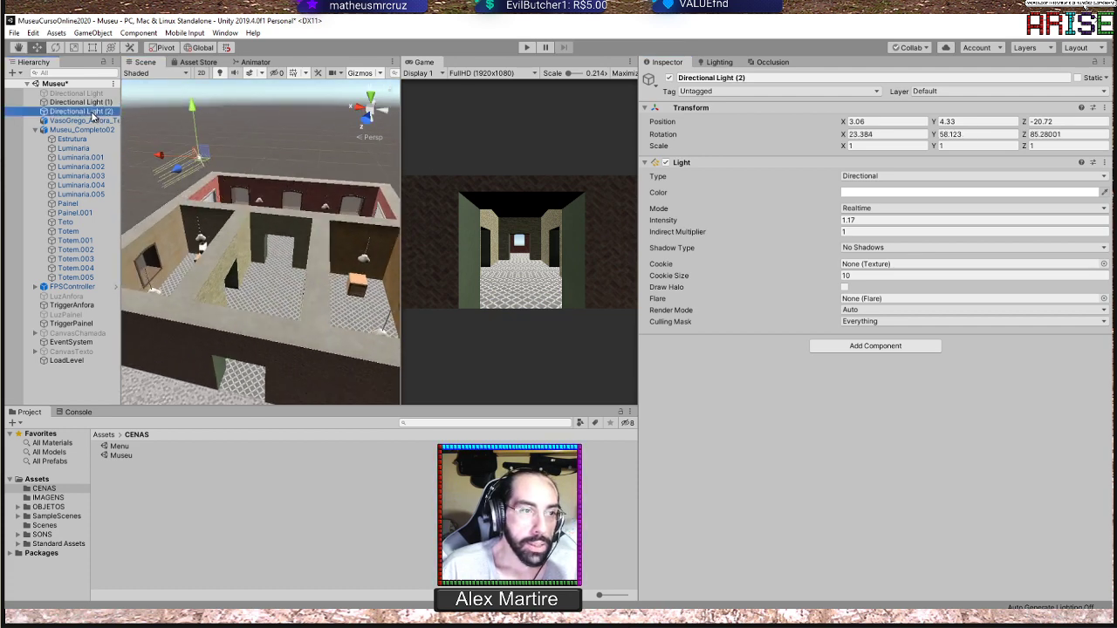
{"action": "left_click", "coordinate": [669, 78]}
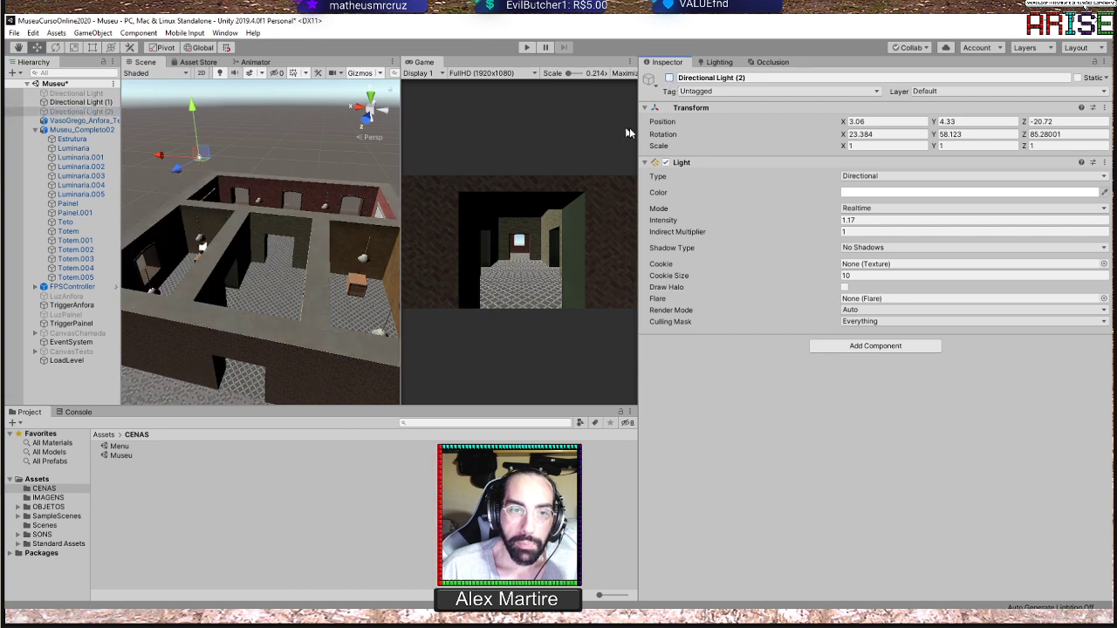
Select Directional Light (1) and review the available light types, keeping it Directional
{"action": "left_click", "coordinate": [80, 102]}
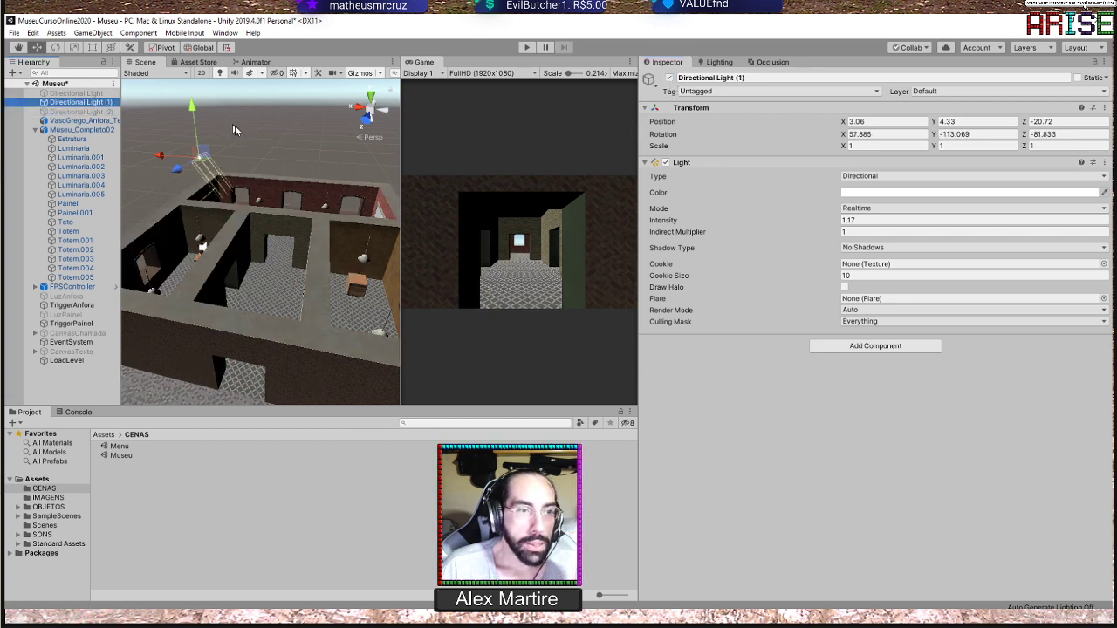
{"action": "scroll", "coordinate": [240, 131], "scroll_direction": "up", "scroll_amount": 2}
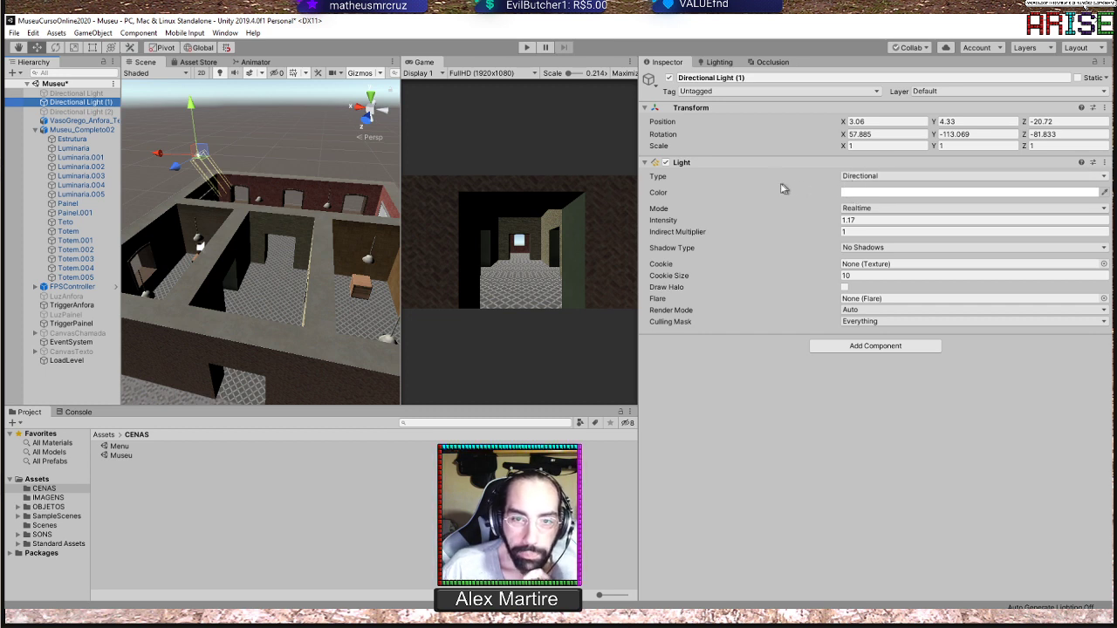
{"action": "left_click", "coordinate": [871, 179]}
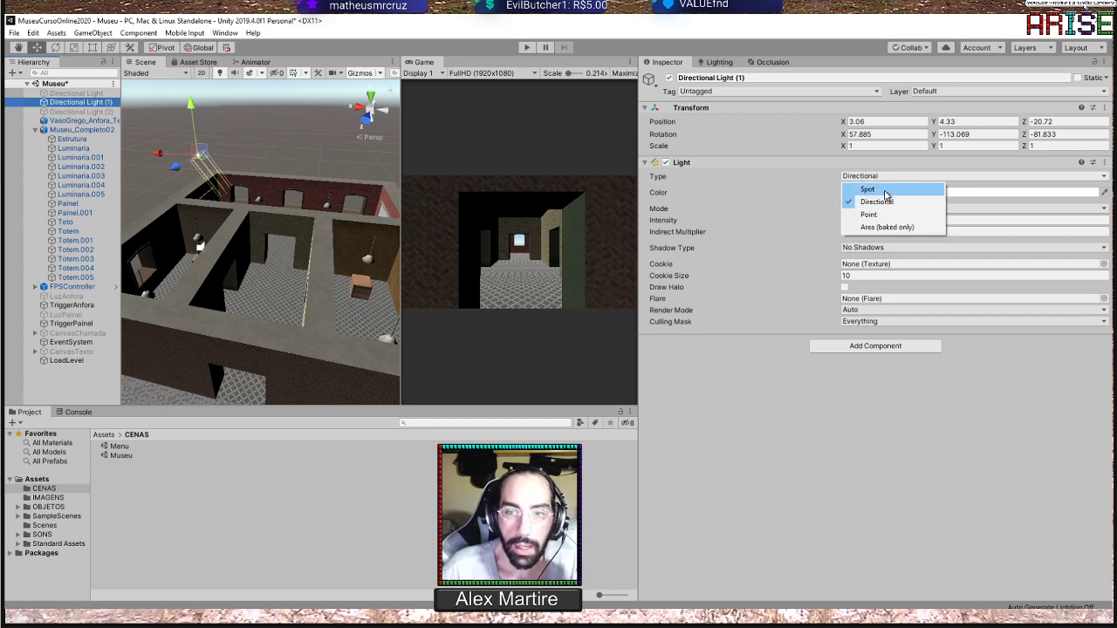
{"action": "left_click", "coordinate": [957, 416]}
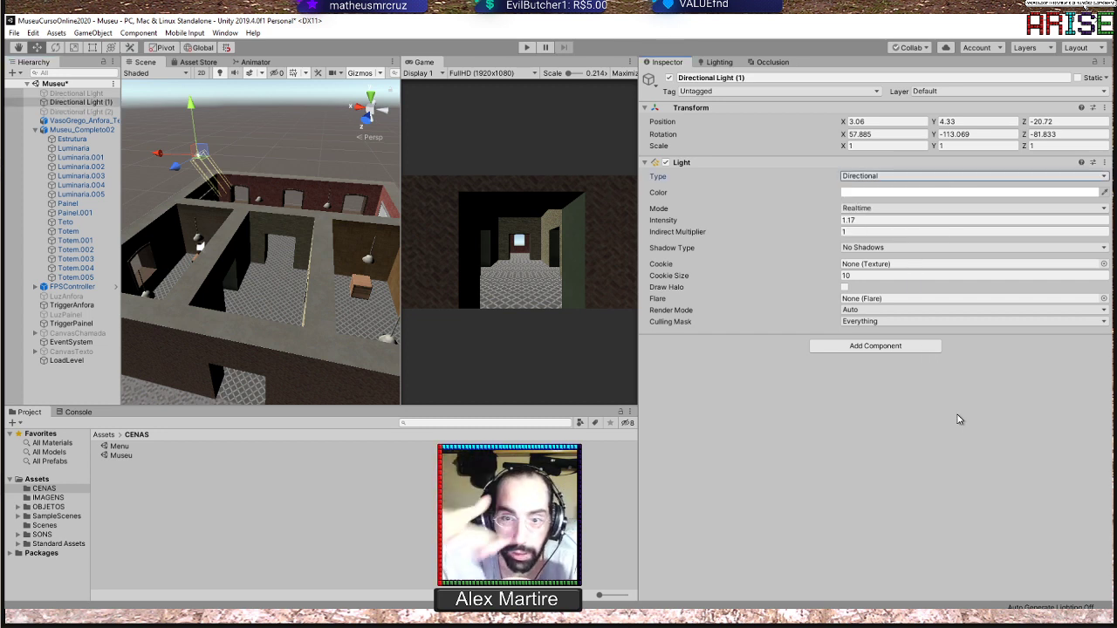
Explore the colour picker of Directional Light (1) with a yellow-orange hue, keeping the light white
{"action": "left_click", "coordinate": [896, 192]}
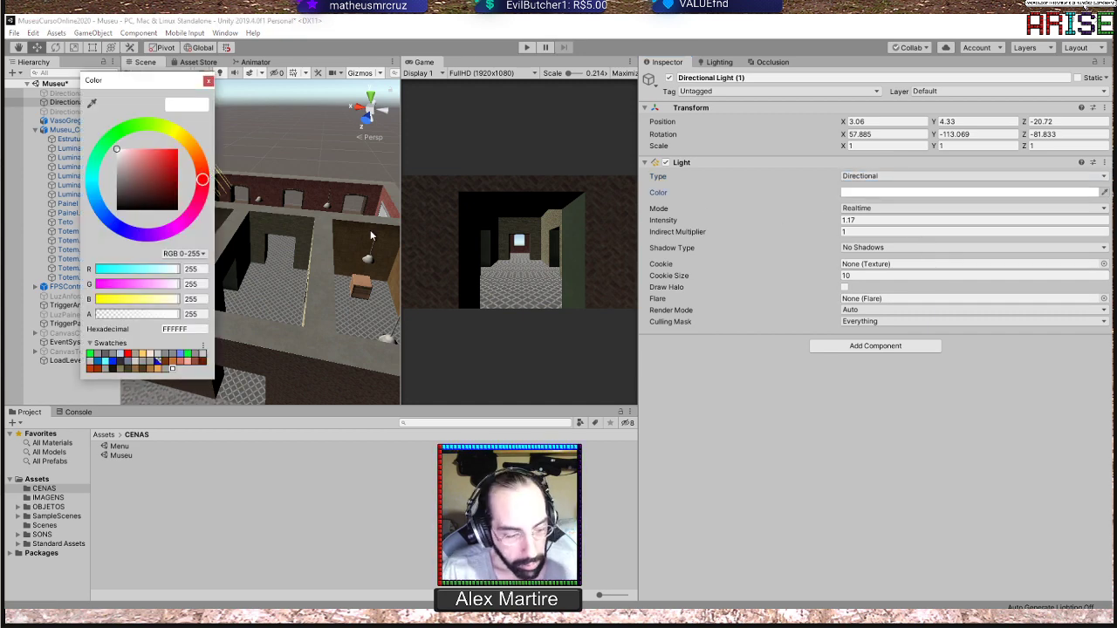
{"action": "left_click_drag", "start_coordinate": [145, 85], "coordinate": [193, 210]}
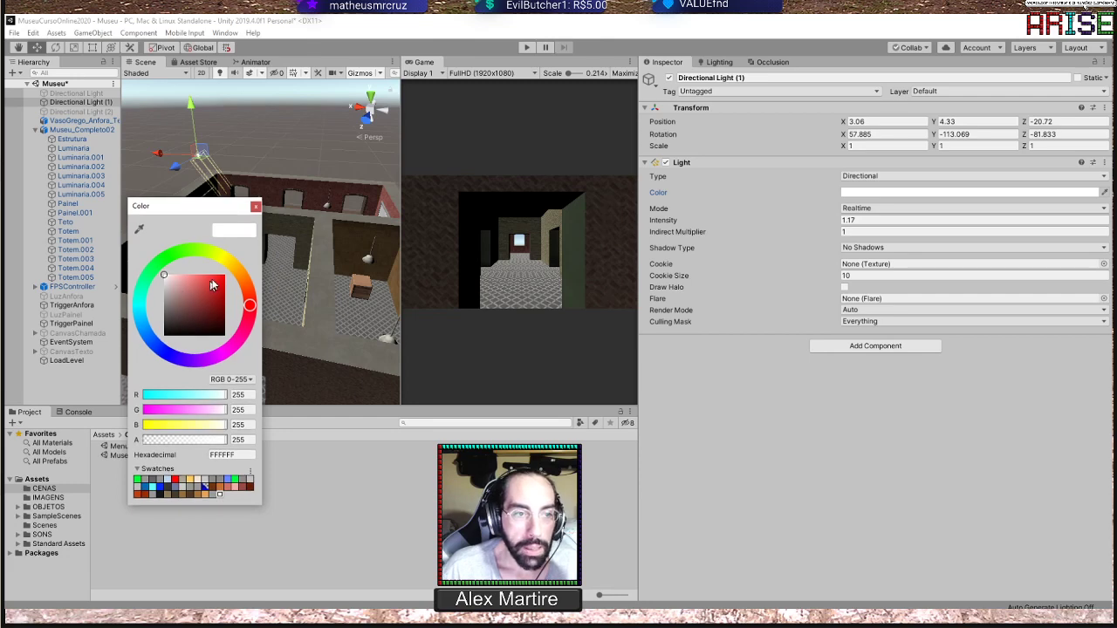
{"action": "left_click", "coordinate": [233, 269]}
{"action": "mouse_move", "coordinate": [197, 289]}
{"action": "left_mouse_down"}
{"action": "mouse_move", "coordinate": [225, 268]}
{"action": "mouse_move", "coordinate": [230, 293]}
{"action": "mouse_move", "coordinate": [225, 278]}
{"action": "mouse_move", "coordinate": [192, 275]}
{"action": "mouse_move", "coordinate": [211, 286]}
{"action": "mouse_move", "coordinate": [235, 262]}
{"action": "mouse_move", "coordinate": [260, 315]}
{"action": "mouse_move", "coordinate": [240, 357]}
{"action": "mouse_move", "coordinate": [187, 369]}
{"action": "mouse_move", "coordinate": [144, 336]}
{"action": "mouse_move", "coordinate": [150, 268]}
{"action": "mouse_move", "coordinate": [143, 301]}
{"action": "mouse_move", "coordinate": [174, 365]}
{"action": "mouse_move", "coordinate": [255, 307]}
{"action": "mouse_move", "coordinate": [248, 258]}
{"action": "mouse_move", "coordinate": [82, 253]}
{"action": "left_mouse_up"}
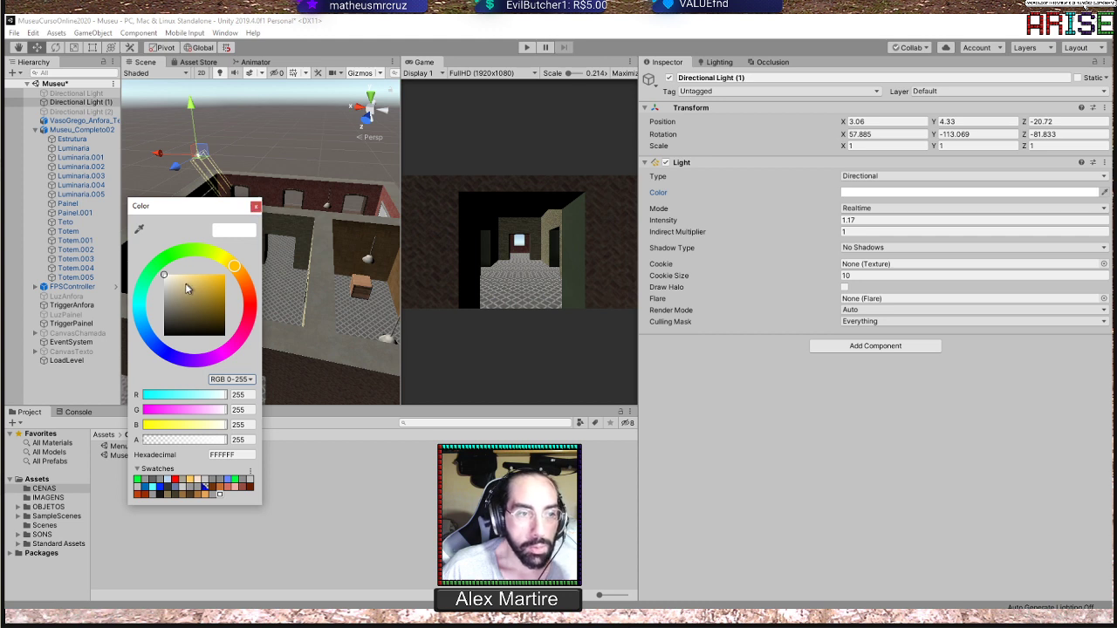
{"action": "left_click", "coordinate": [256, 207]}
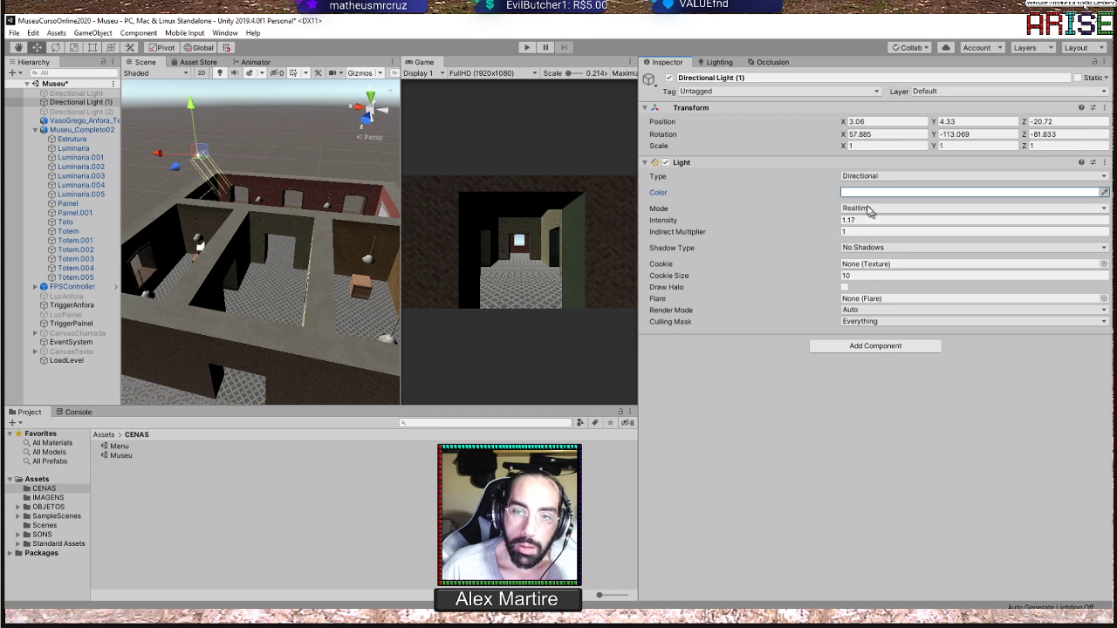
Review the mode options of Directional Light (1) and examine the lit museum from several angles
{"action": "left_click", "coordinate": [868, 209]}
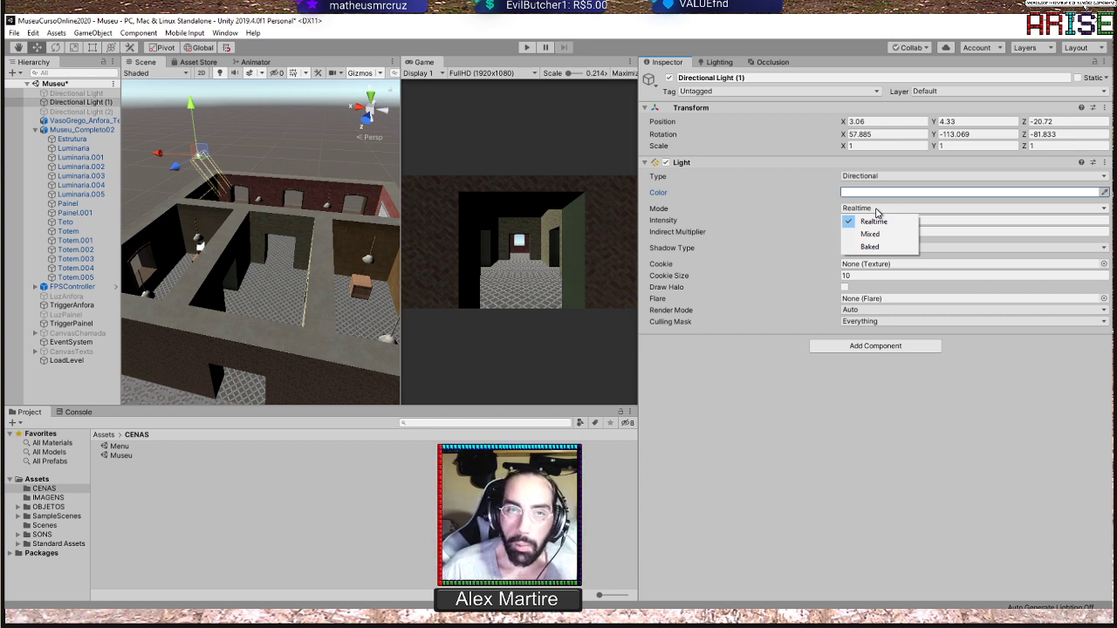
{"action": "left_click", "coordinate": [244, 164]}
{"action": "left_click_drag", "start_coordinate": [253, 146], "coordinate": [297, 149], "text": "alt"}
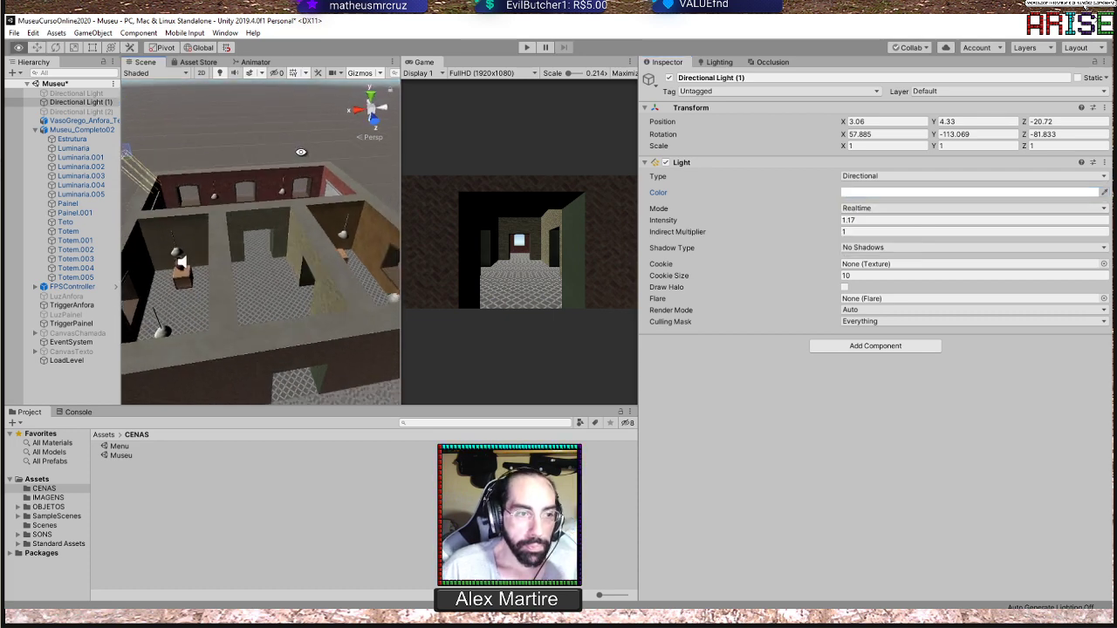
{"action": "scroll", "coordinate": [227, 168], "scroll_direction": "down", "scroll_amount": 4}
{"action": "scroll", "coordinate": [226, 171], "scroll_direction": "down", "scroll_amount": 2}
{"action": "left_click_drag", "start_coordinate": [279, 163], "coordinate": [240, 246], "text": "alt"}
{"action": "middle_click_drag", "start_coordinate": [240, 246], "coordinate": [257, 237]}
{"action": "left_click_drag", "start_coordinate": [257, 236], "coordinate": [299, 224], "text": "alt"}
{"action": "key", "text": "e"}
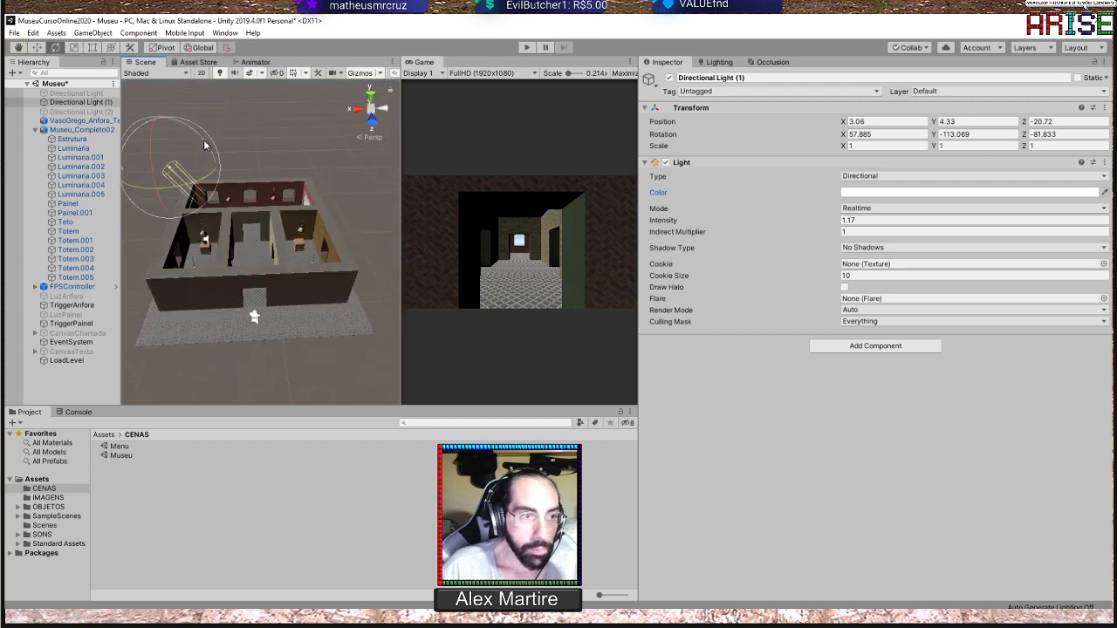
{"action": "left_click_drag", "start_coordinate": [185, 171], "coordinate": [195, 238]}
{"action": "scroll", "coordinate": [234, 163], "scroll_direction": "up", "scroll_amount": 5}
{"action": "scroll", "coordinate": [273, 174], "scroll_direction": "up", "scroll_amount": 2}
{"action": "middle_click_drag", "start_coordinate": [245, 210], "coordinate": [229, 240]}
{"action": "left_click_drag", "start_coordinate": [229, 240], "coordinate": [265, 179], "text": "alt"}
Try the Baked and Mixed modes on Directional Light (1), then return it to Realtime
{"action": "left_click", "coordinate": [884, 210]}
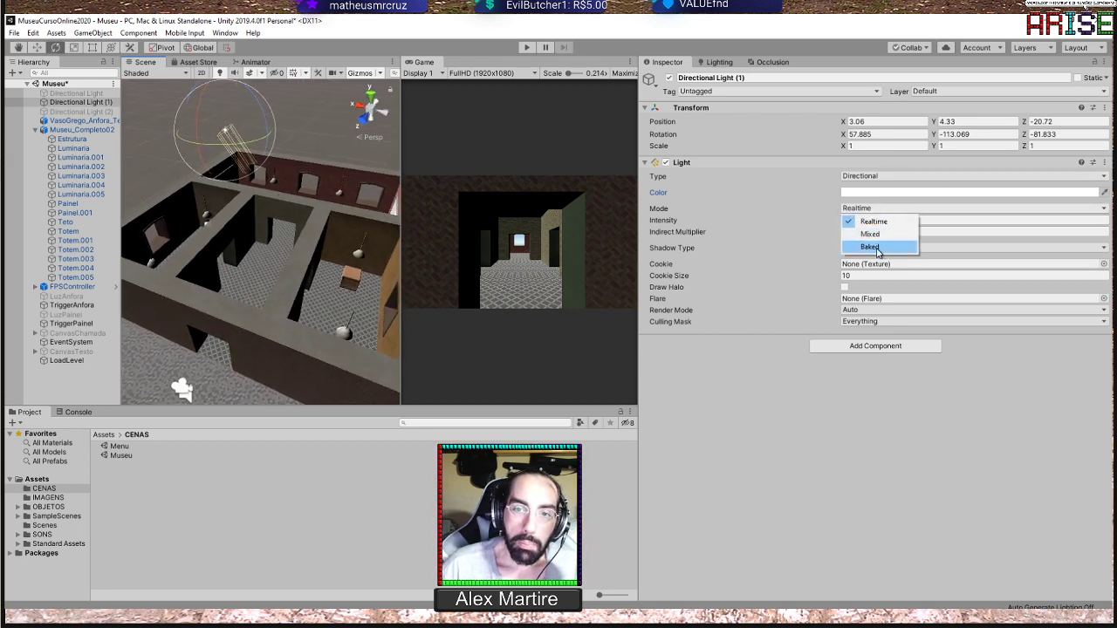
{"action": "left_click", "coordinate": [874, 251]}
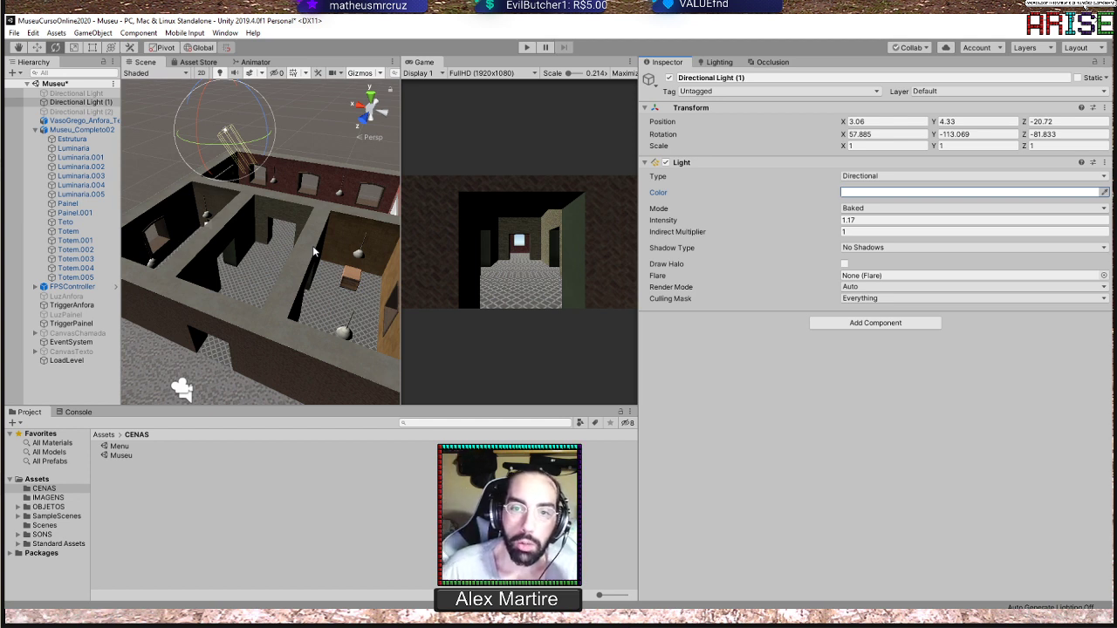
{"action": "left_click", "coordinate": [867, 209]}
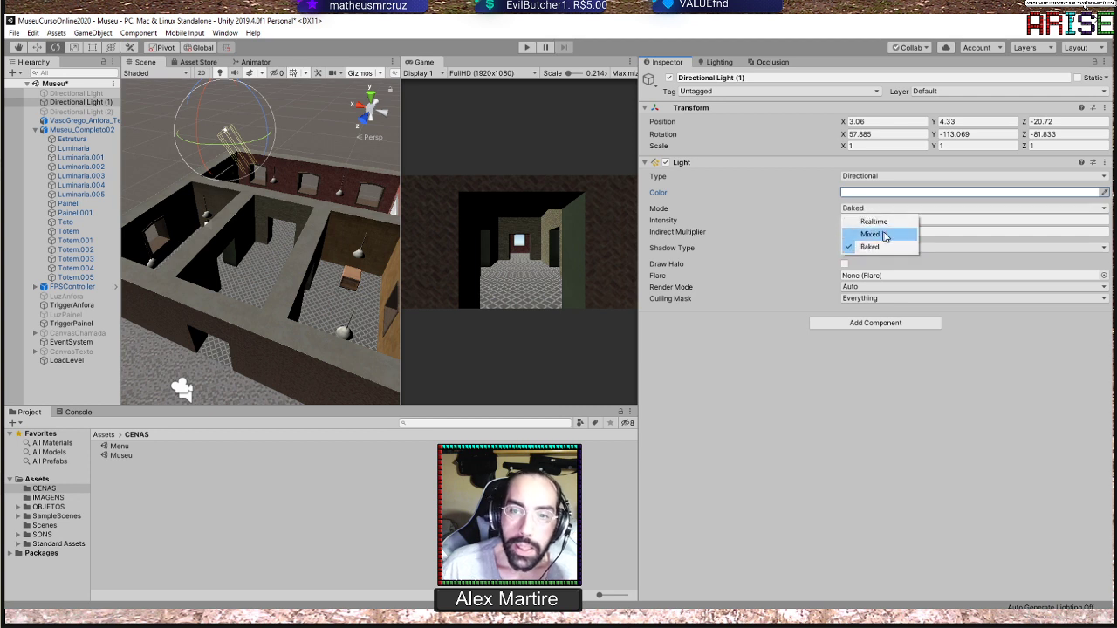
{"action": "left_click", "coordinate": [885, 235]}
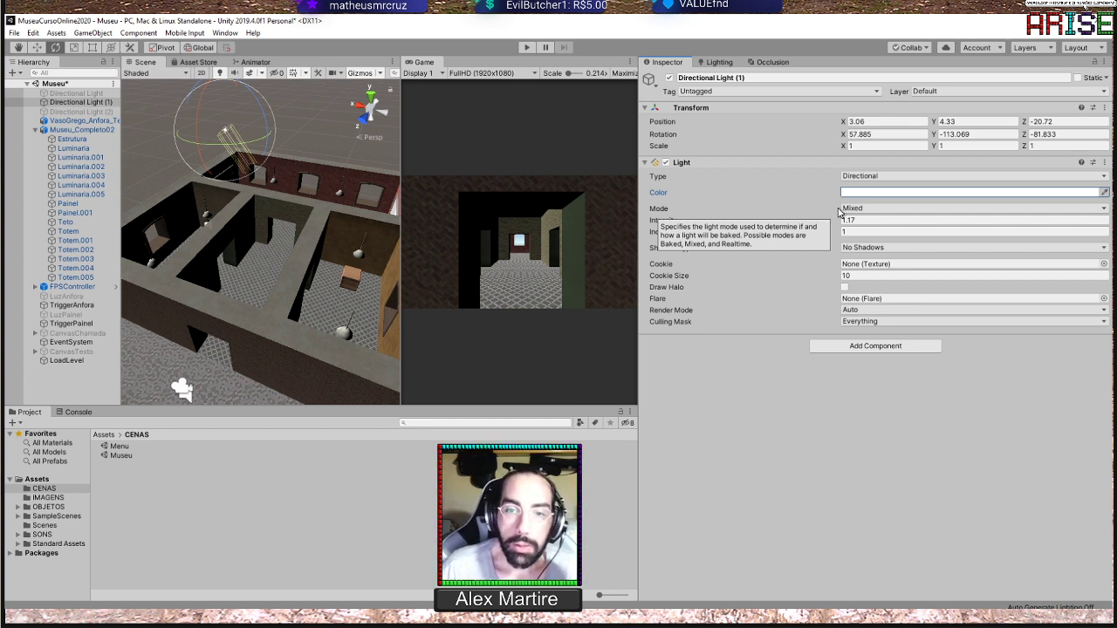
{"action": "left_click", "coordinate": [855, 208]}
{"action": "left_click", "coordinate": [868, 222]}
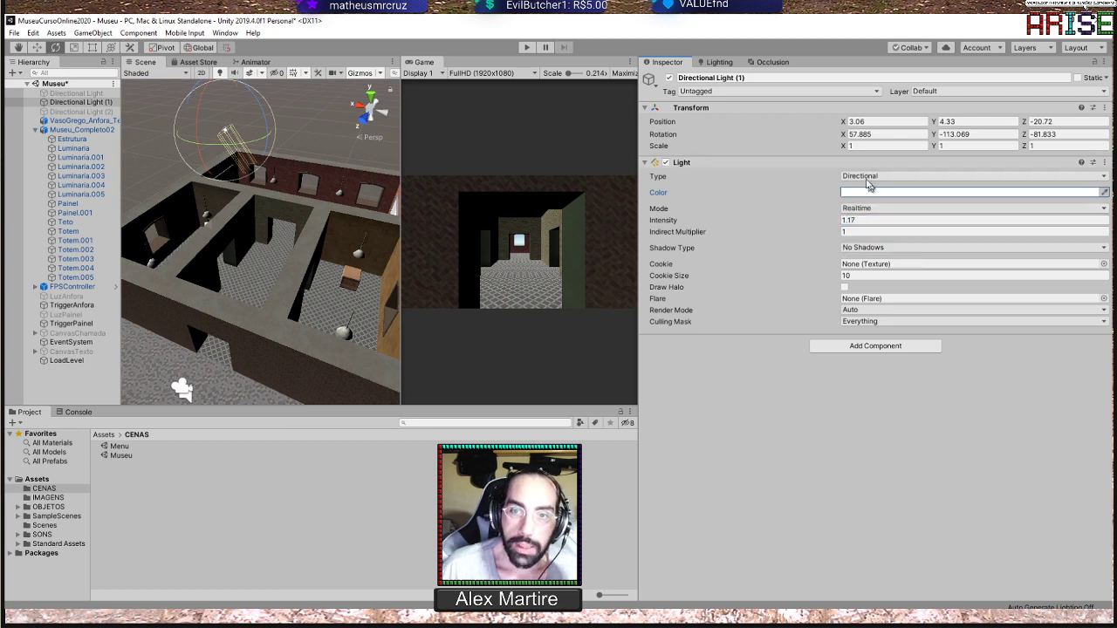
Review the light types, Intensity and Indirect Multiplier of Directional Light (1), keeping their settings
{"action": "left_click", "coordinate": [867, 177]}
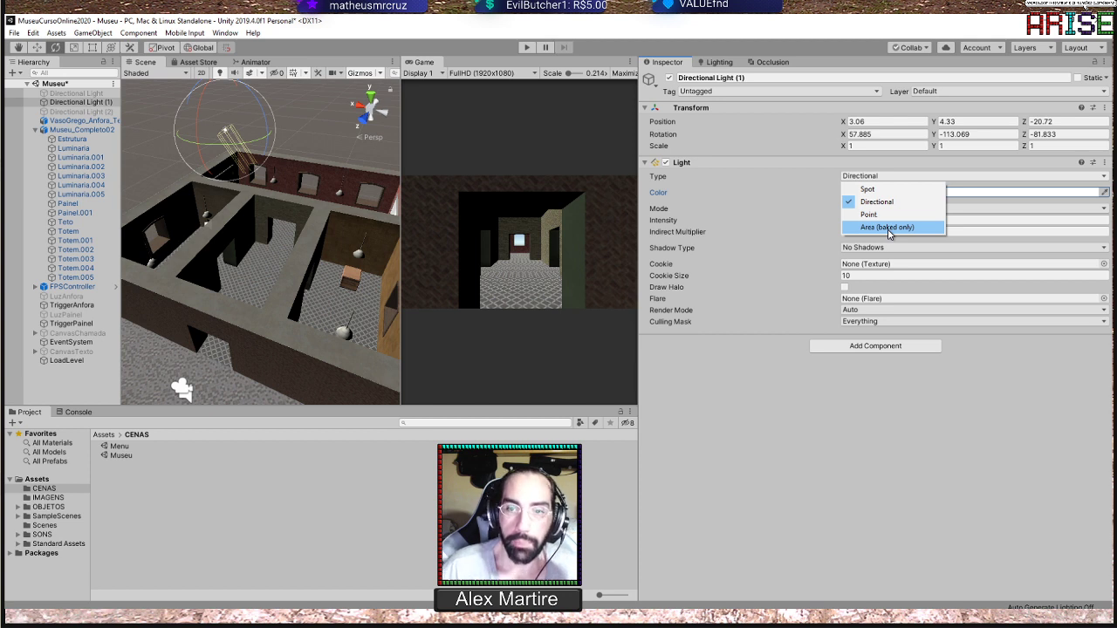
{"action": "left_click", "coordinate": [923, 397]}
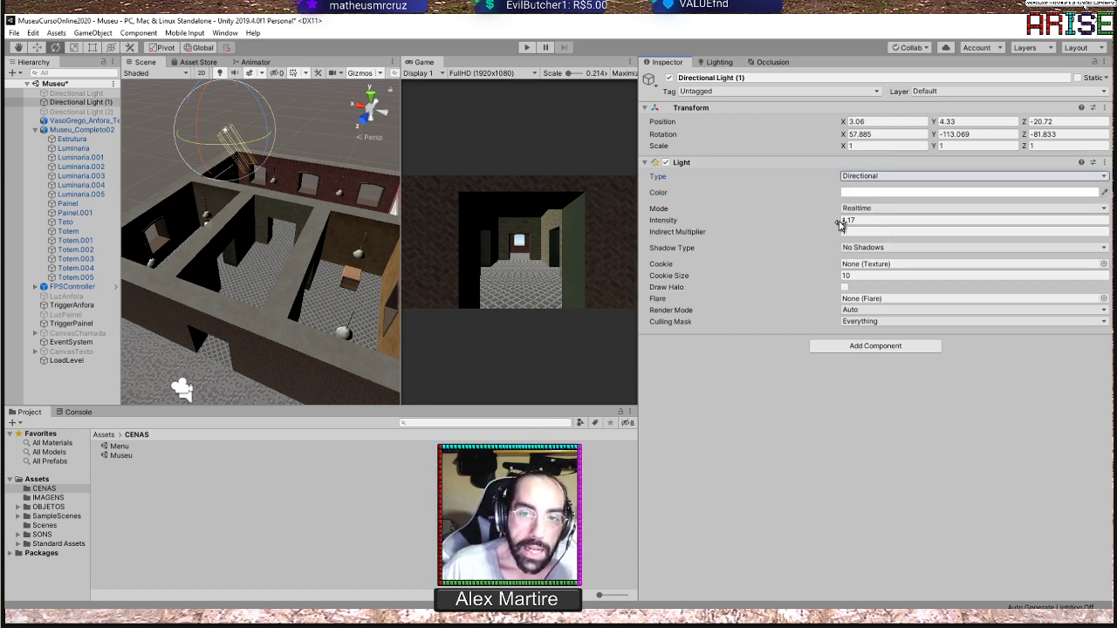
{"action": "mouse_move", "coordinate": [840, 223]}
{"action": "left_mouse_down"}
{"action": "mouse_move", "coordinate": [972, 219]}
{"action": "mouse_move", "coordinate": [49, 220]}
{"action": "mouse_move", "coordinate": [902, 208]}
{"action": "mouse_move", "coordinate": [847, 219]}
{"action": "mouse_move", "coordinate": [1102, 224]}
{"action": "mouse_move", "coordinate": [101, 218]}
{"action": "mouse_move", "coordinate": [1104, 228]}
{"action": "mouse_move", "coordinate": [8, 229]}
{"action": "mouse_move", "coordinate": [985, 232]}
{"action": "mouse_move", "coordinate": [106, 221]}
{"action": "mouse_move", "coordinate": [220, 214]}
{"action": "mouse_move", "coordinate": [1082, 229]}
{"action": "mouse_move", "coordinate": [927, 239]}
{"action": "mouse_move", "coordinate": [1040, 234]}
{"action": "mouse_move", "coordinate": [50, 229]}
{"action": "mouse_move", "coordinate": [992, 232]}
{"action": "mouse_move", "coordinate": [846, 225]}
{"action": "left_mouse_up"}
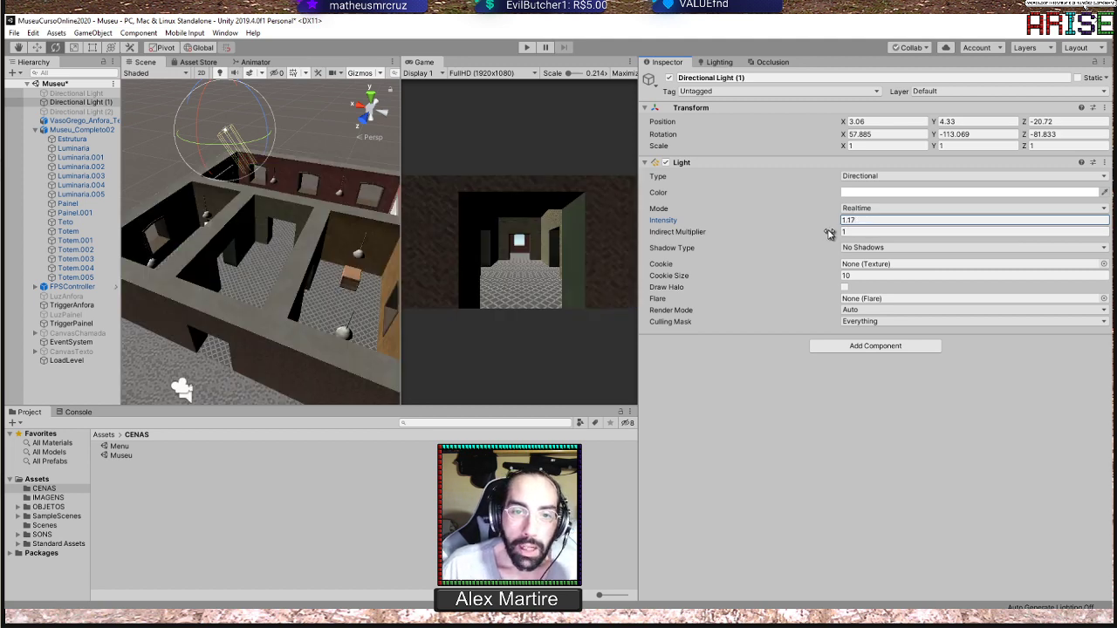
{"action": "left_click", "coordinate": [831, 234]}
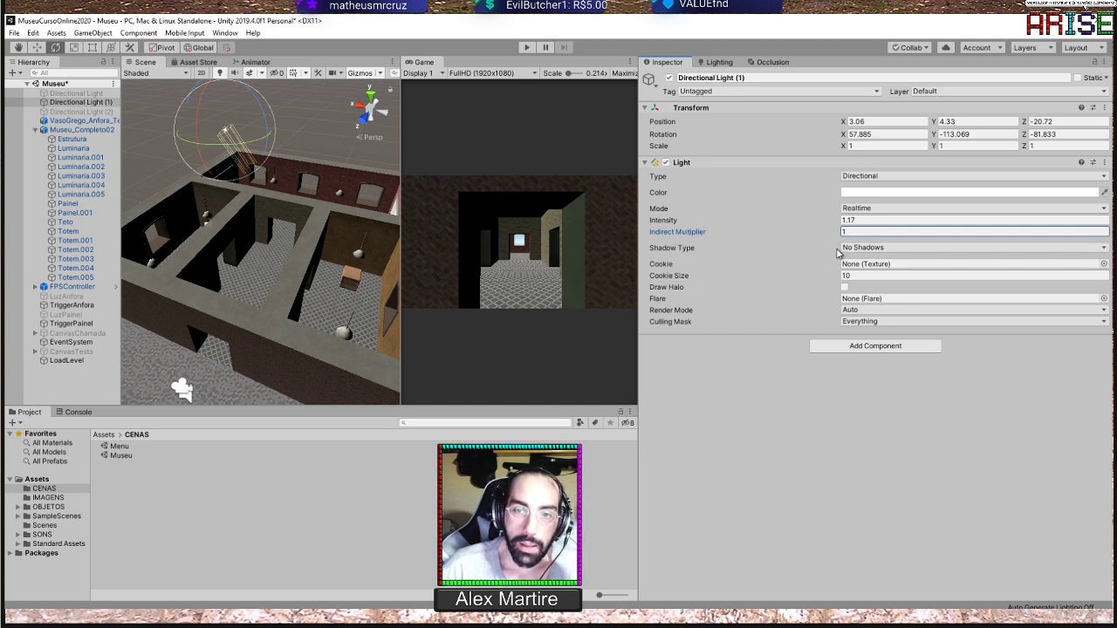
Give Directional Light (1) Hard Shadows and a slight rotation to about 58.4, -113.4, -82.3, inspecting the shadow edges on the floor
{"action": "left_click", "coordinate": [871, 250]}
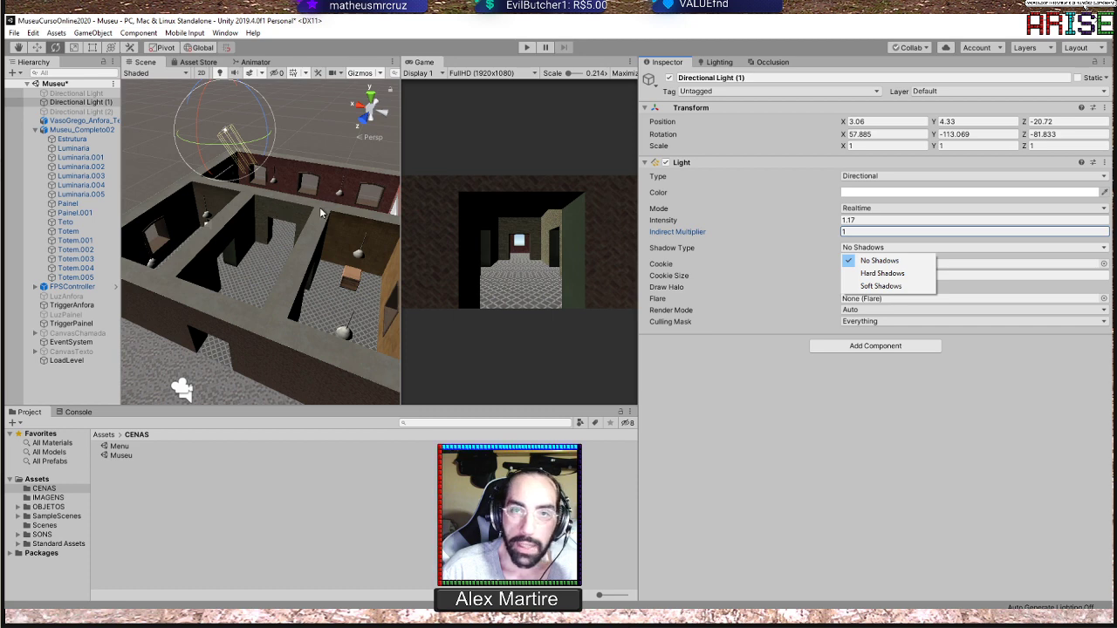
{"action": "left_click", "coordinate": [892, 274]}
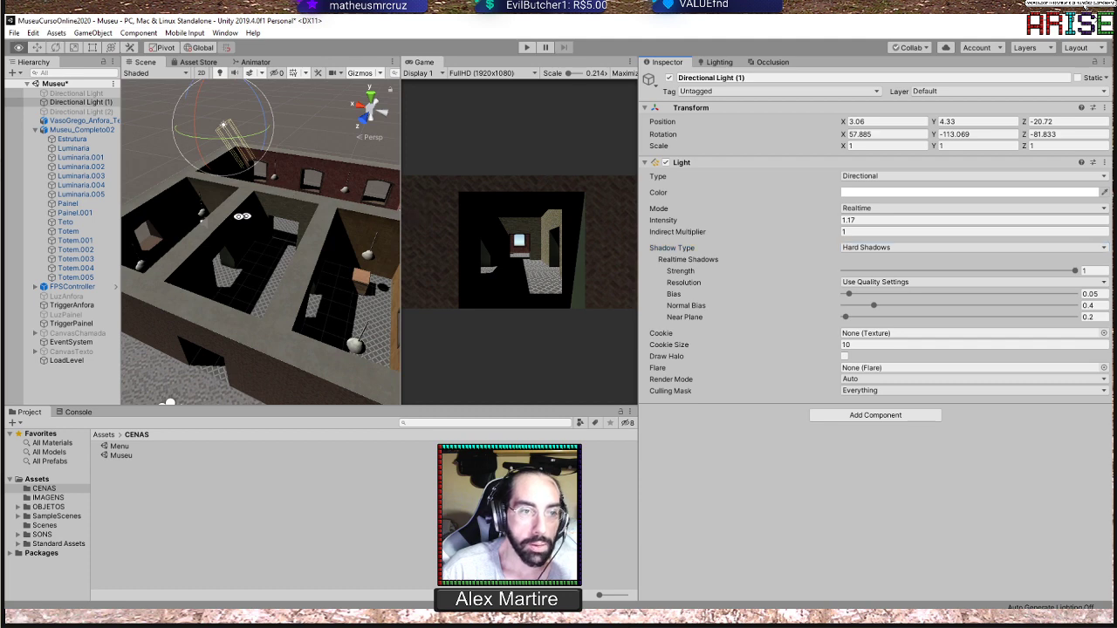
{"action": "left_click_drag", "start_coordinate": [343, 205], "coordinate": [186, 148], "text": "alt"}
{"action": "scroll", "coordinate": [191, 147], "scroll_direction": "up", "scroll_amount": 6}
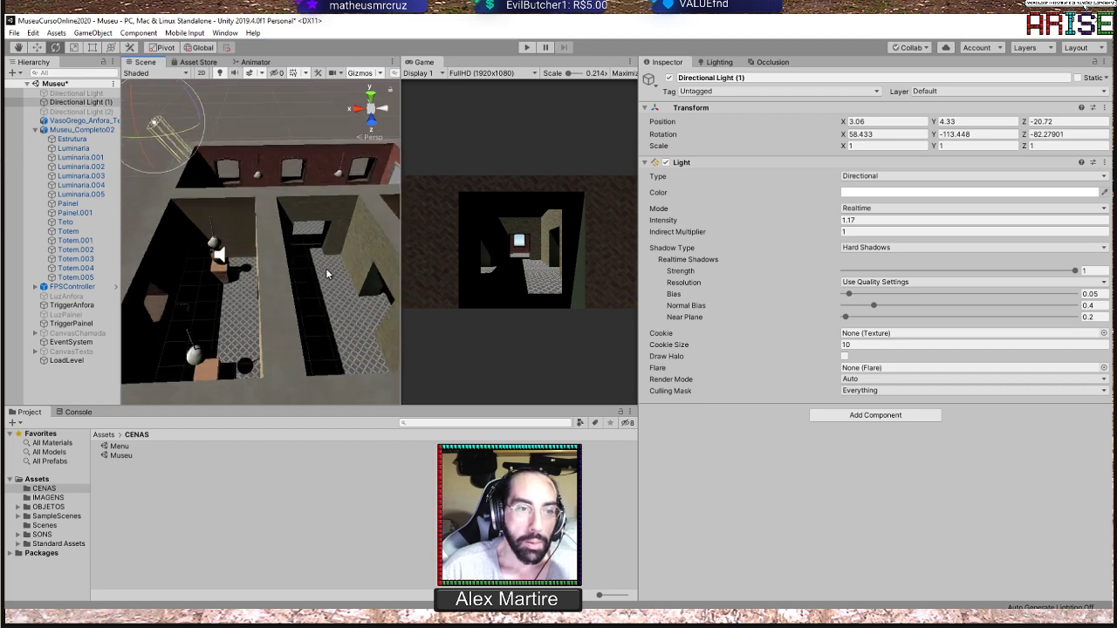
{"action": "right_click_drag", "start_coordinate": [201, 146], "coordinate": [279, 249]}
{"action": "scroll", "coordinate": [283, 248], "scroll_direction": "up", "scroll_amount": 6}
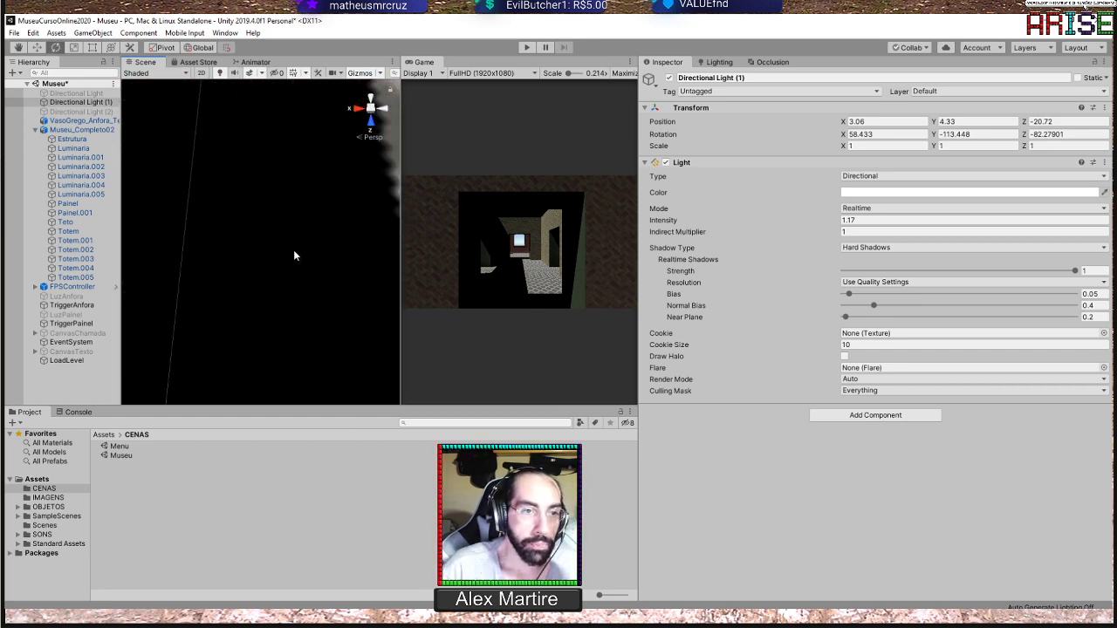
{"action": "scroll", "coordinate": [293, 249], "scroll_direction": "down", "scroll_amount": 6}
{"action": "middle_click_drag", "start_coordinate": [297, 204], "coordinate": [278, 262]}
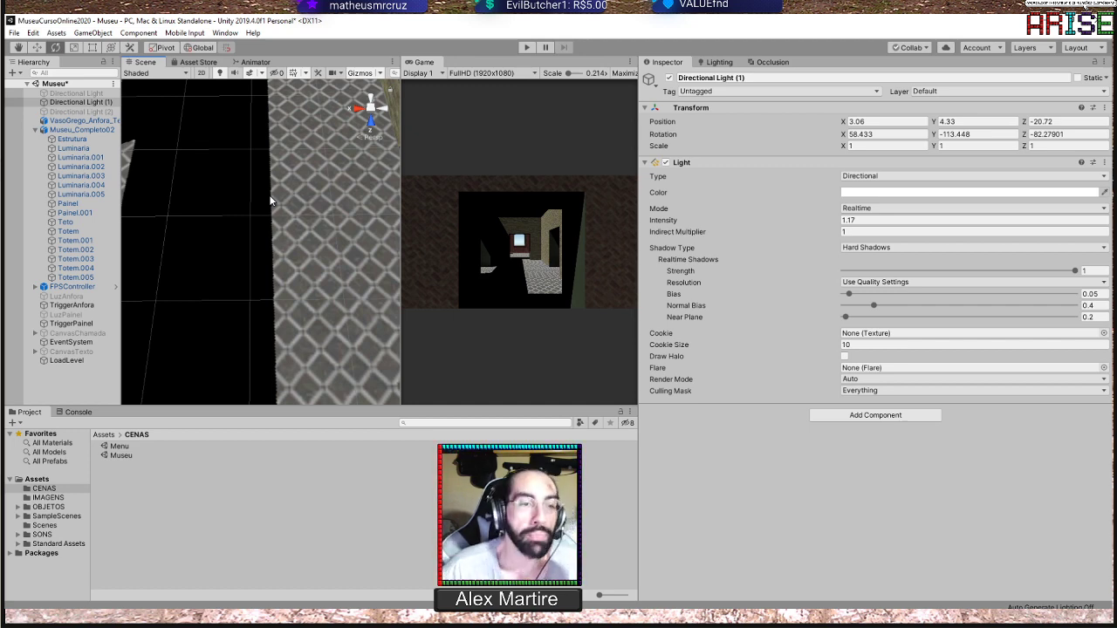
{"action": "scroll", "coordinate": [275, 197], "scroll_direction": "down", "scroll_amount": 5}
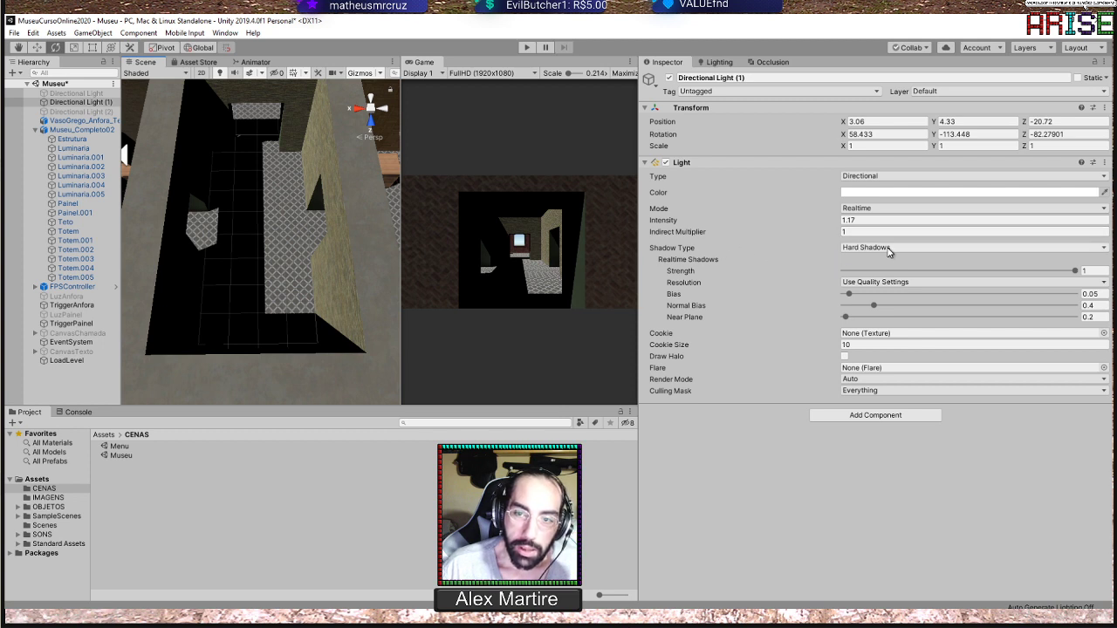
Set the shadow type of Directional Light (1) to Soft Shadows and inspect the shadow edge on the floor up close
{"action": "left_click", "coordinate": [888, 251]}
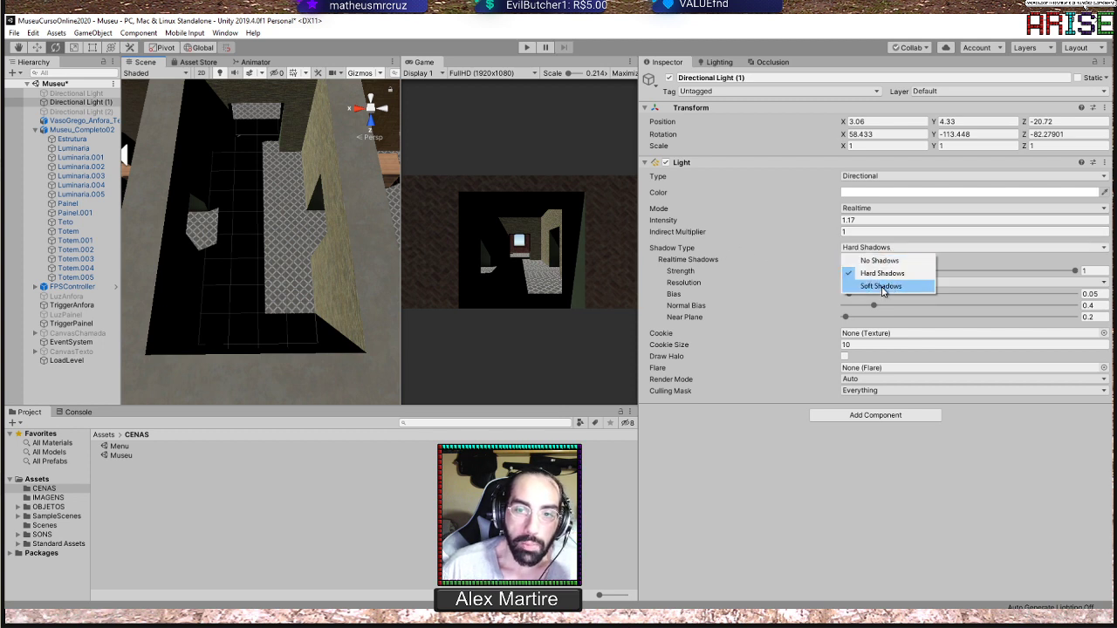
{"action": "left_click", "coordinate": [881, 286]}
{"action": "scroll", "coordinate": [285, 229], "scroll_direction": "up", "scroll_amount": 3}
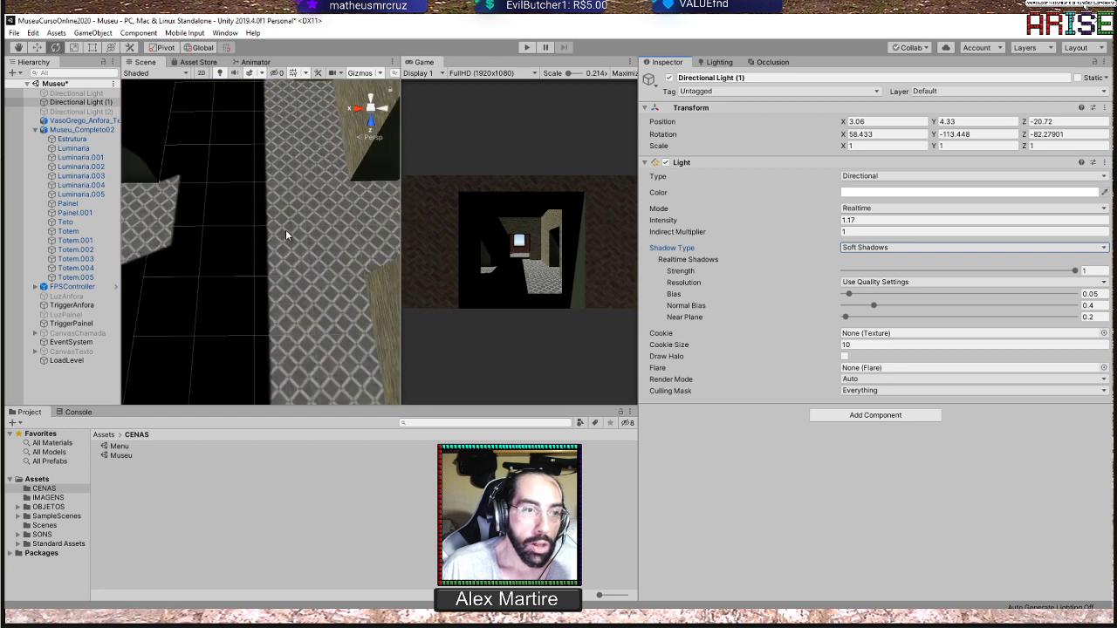
{"action": "scroll", "coordinate": [285, 229], "scroll_direction": "up", "scroll_amount": 2}
{"action": "scroll", "coordinate": [287, 221], "scroll_direction": "up", "scroll_amount": 3}
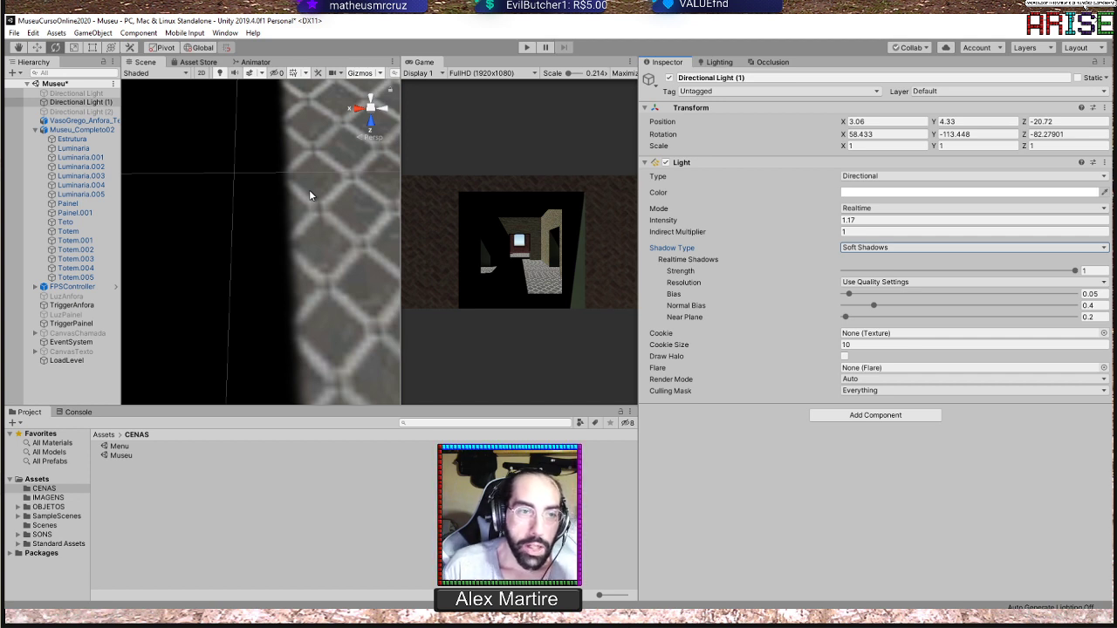
{"action": "scroll", "coordinate": [282, 209], "scroll_direction": "down", "scroll_amount": 10}
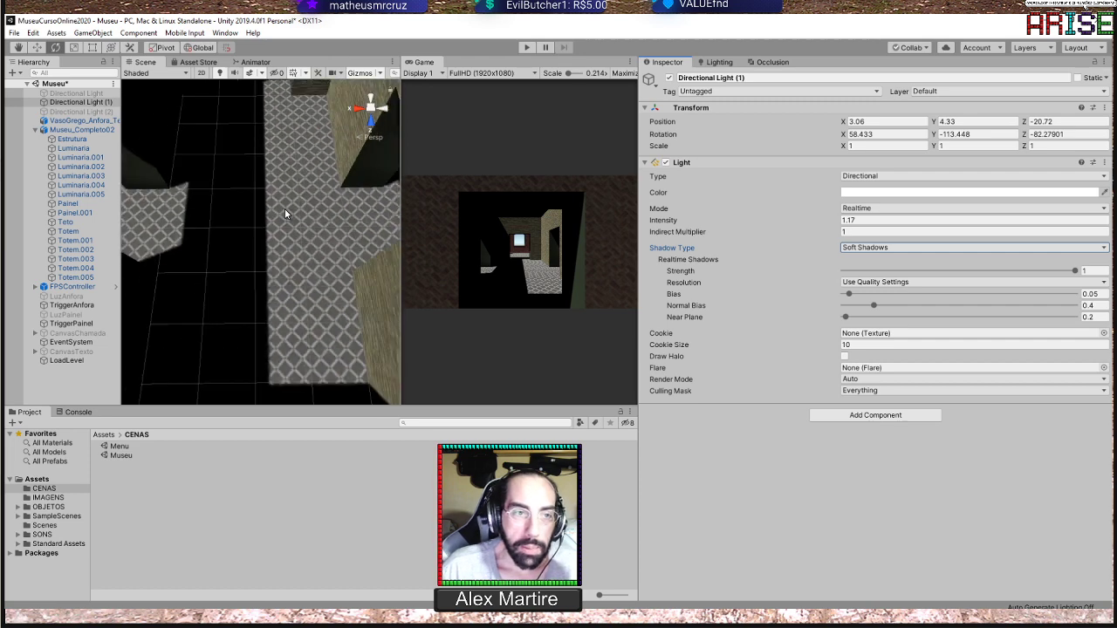
Rotate Directional Light (1) to about X 61.7, Y -116.0, Z -85.3 above the museum
{"action": "left_click_drag", "start_coordinate": [276, 253], "coordinate": [294, 155], "text": "alt"}
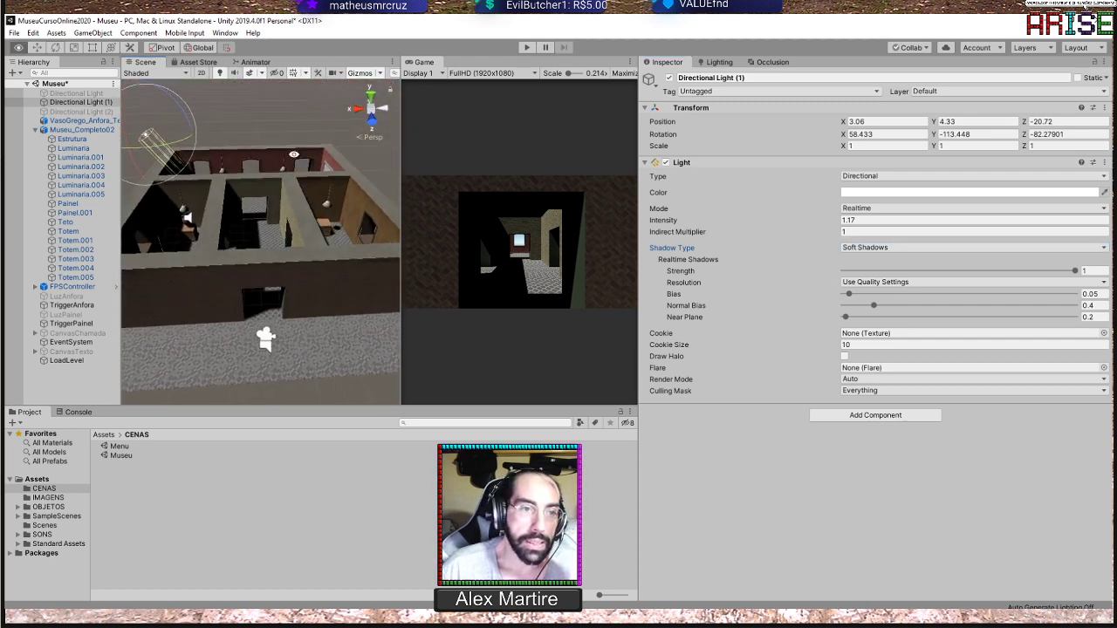
{"action": "left_click_drag", "start_coordinate": [306, 207], "coordinate": [255, 248], "text": "alt"}
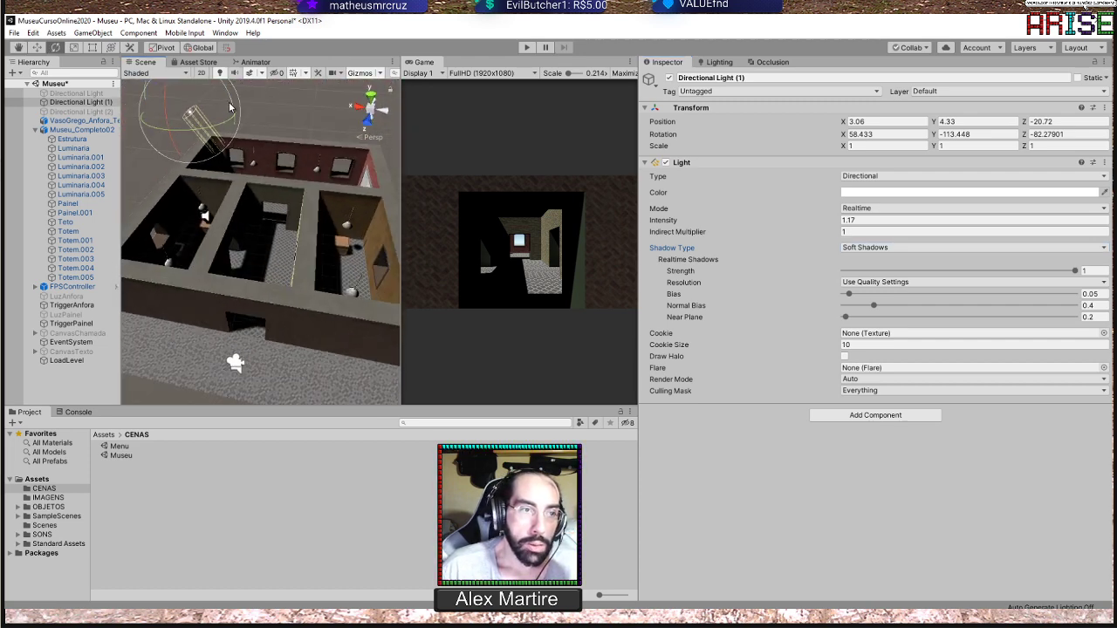
{"action": "mouse_move", "coordinate": [229, 108]}
{"action": "left_mouse_down"}
{"action": "mouse_move", "coordinate": [231, 123]}
{"action": "mouse_move", "coordinate": [218, 114]}
{"action": "mouse_move", "coordinate": [228, 116]}
{"action": "left_mouse_up"}
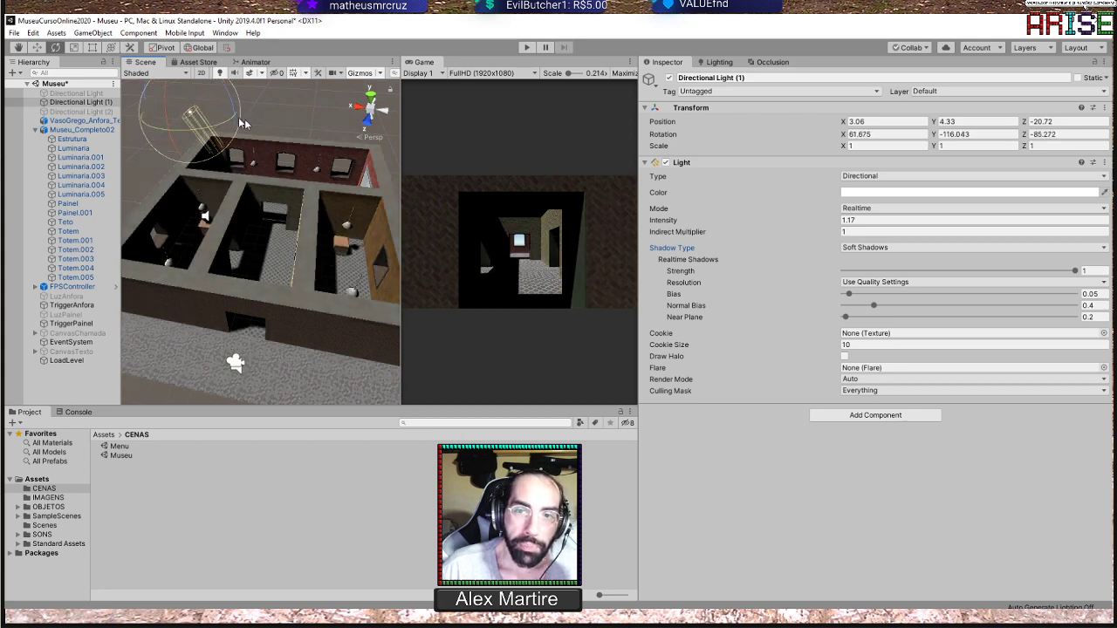
Switch Directional Light (1) to Hard Shadows and back to Soft Shadows, and review the shadow resolution options, keeping Use Quality Settings
{"action": "left_click", "coordinate": [866, 248]}
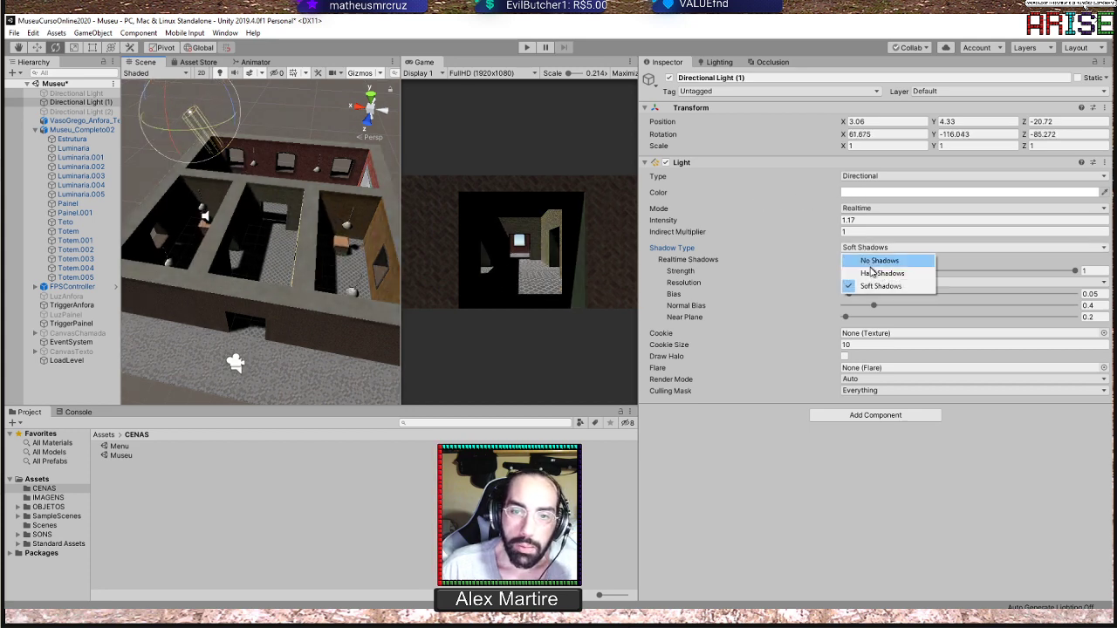
{"action": "left_click", "coordinate": [863, 273]}
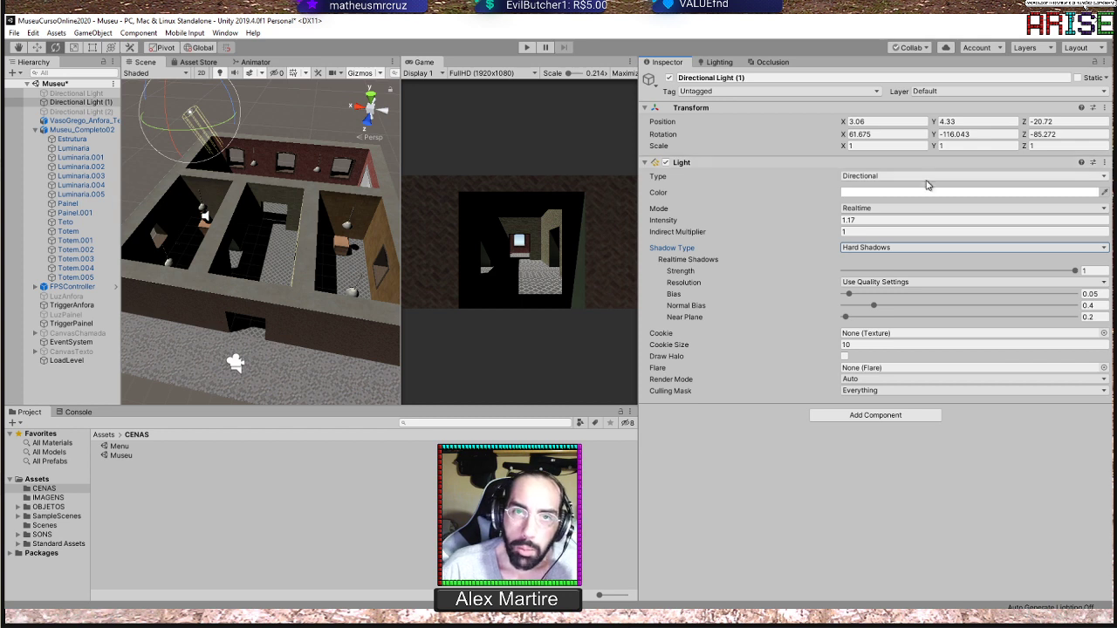
{"action": "left_click", "coordinate": [891, 249]}
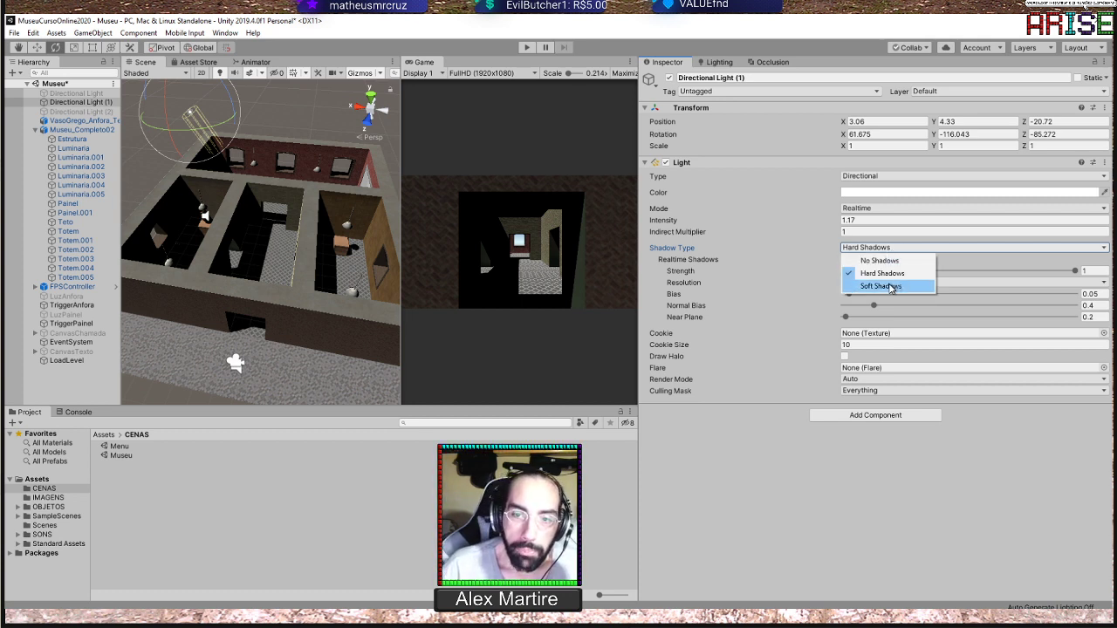
{"action": "left_click", "coordinate": [890, 288]}
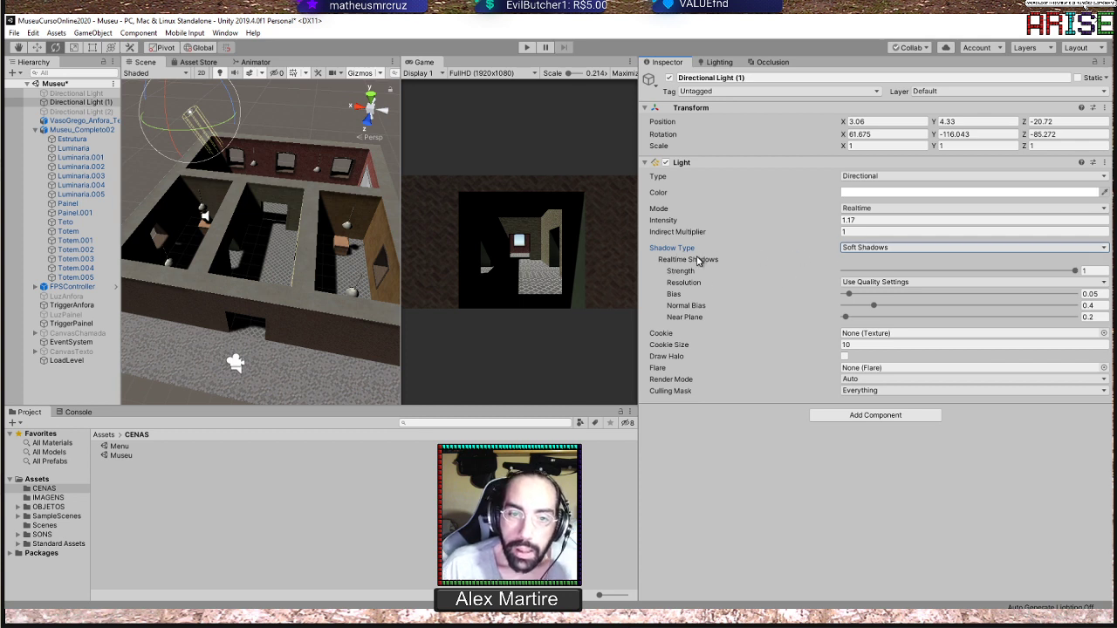
{"action": "left_click", "coordinate": [869, 283]}
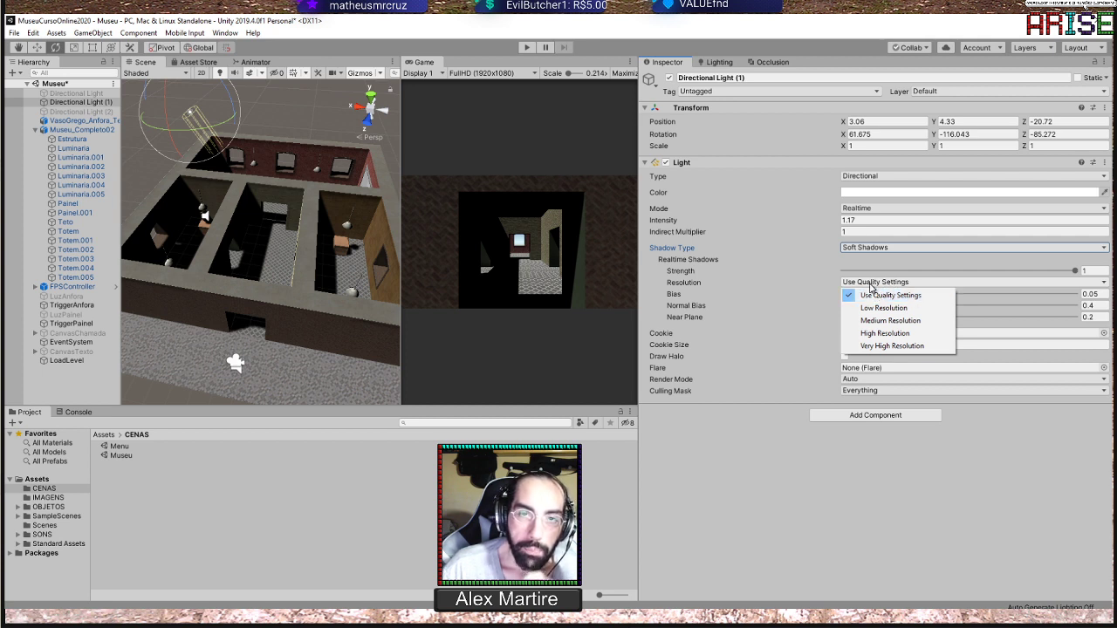
{"action": "left_click", "coordinate": [1004, 463]}
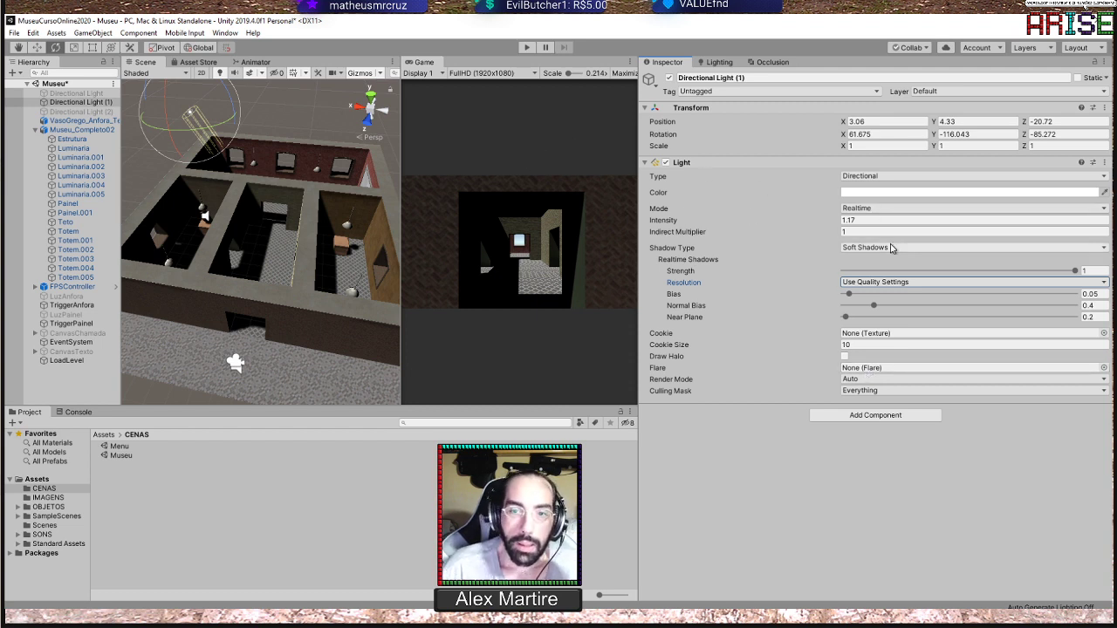
Activate Directional Light (2) above the museum
{"action": "scroll", "coordinate": [292, 221], "scroll_direction": "down", "scroll_amount": 6}
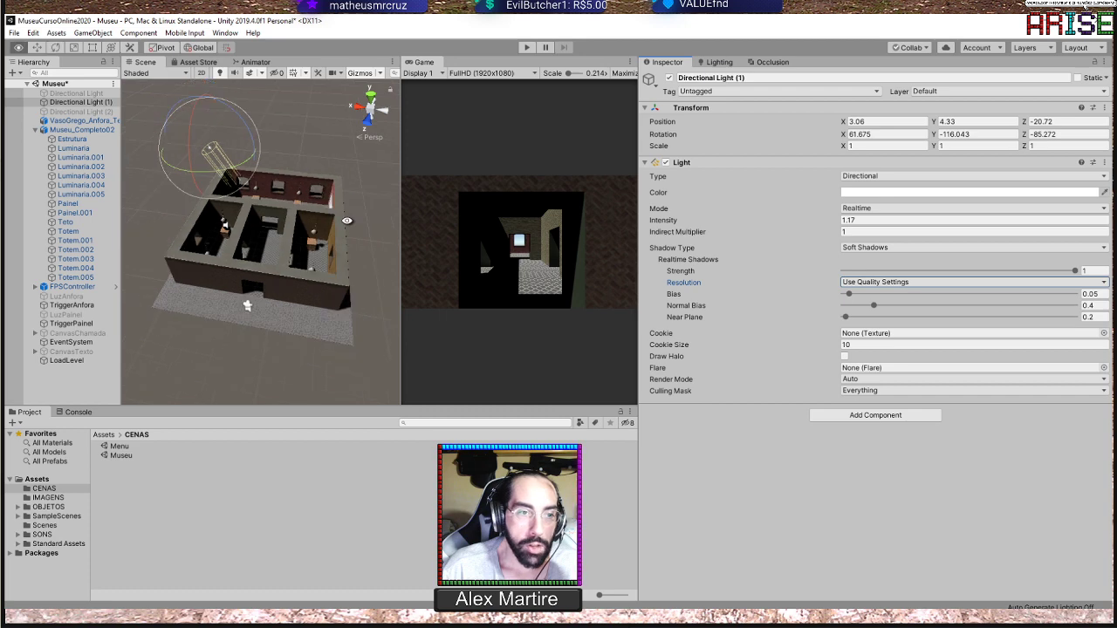
{"action": "left_click_drag", "start_coordinate": [338, 217], "coordinate": [261, 159], "text": "alt"}
{"action": "left_click", "coordinate": [78, 112]}
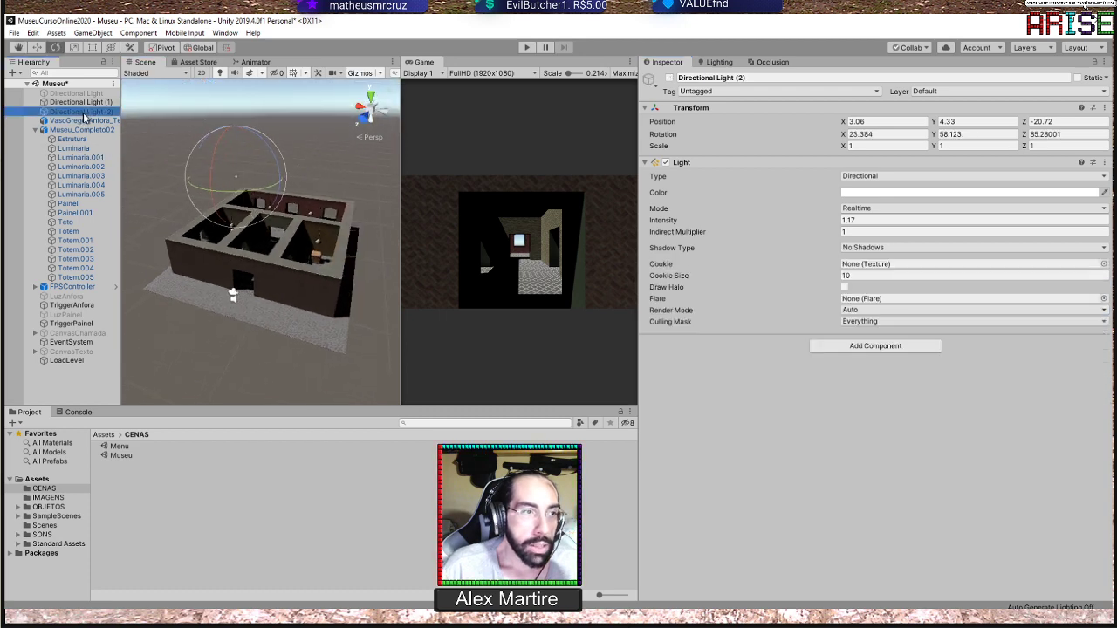
{"action": "left_click", "coordinate": [670, 78]}
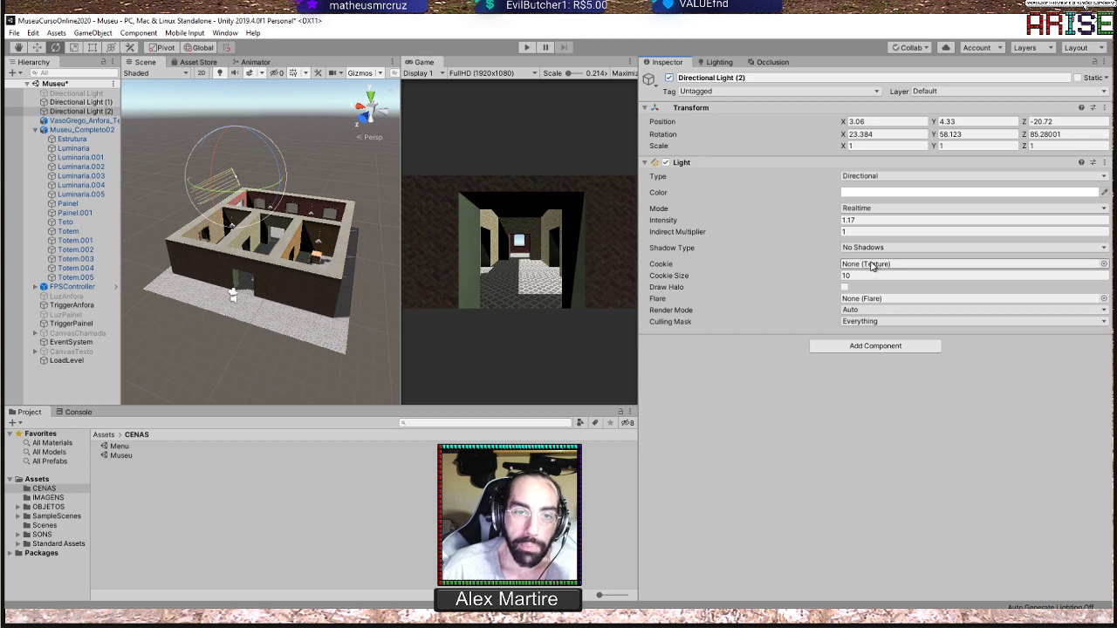
Try Soft Shadows on Directional Light (2), inspect the central corridor from above, and return the light to No Shadows
{"action": "left_click", "coordinate": [867, 248]}
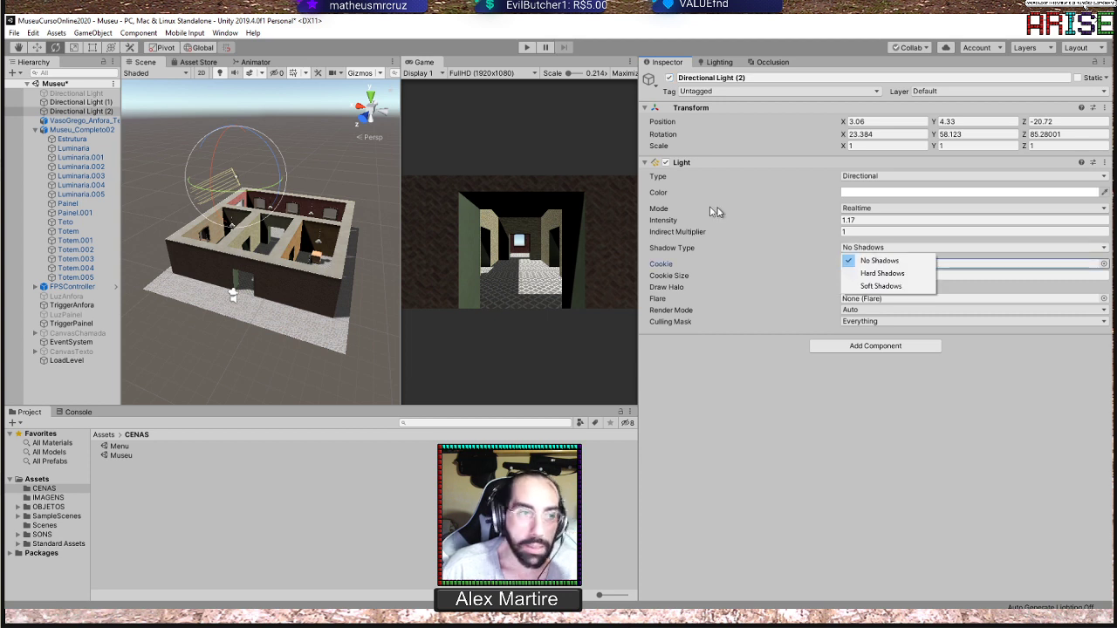
{"action": "left_click", "coordinate": [902, 286]}
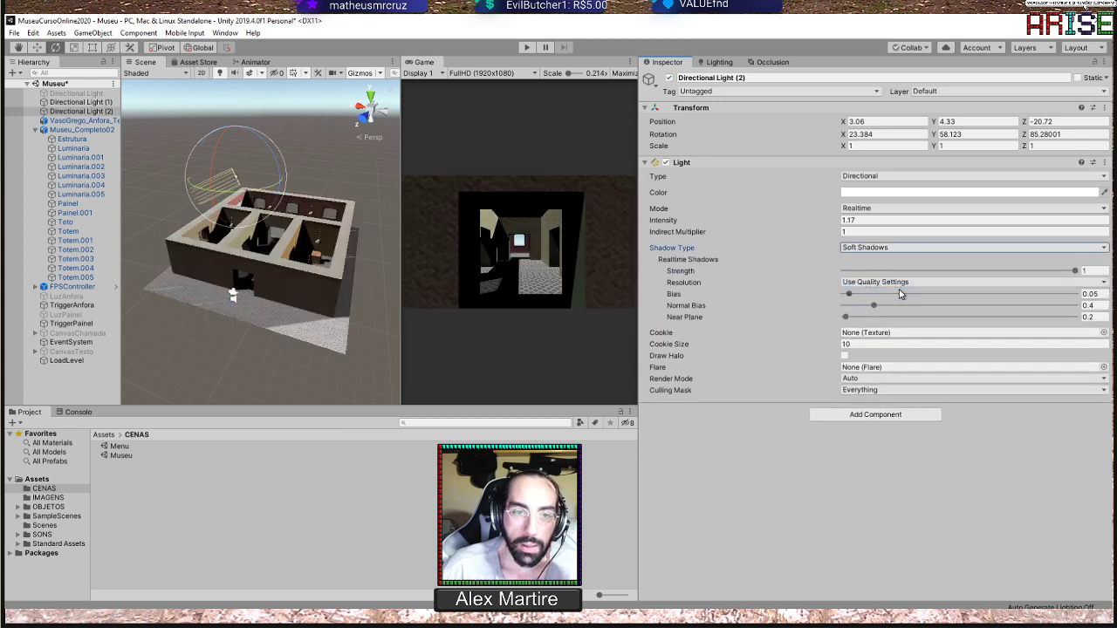
{"action": "scroll", "coordinate": [311, 261], "scroll_direction": "up", "scroll_amount": 3}
{"action": "left_click_drag", "start_coordinate": [311, 262], "coordinate": [384, 349], "text": "alt"}
{"action": "scroll", "coordinate": [299, 274], "scroll_direction": "up", "scroll_amount": 6}
{"action": "left_click_drag", "start_coordinate": [260, 287], "coordinate": [299, 279], "text": "alt"}
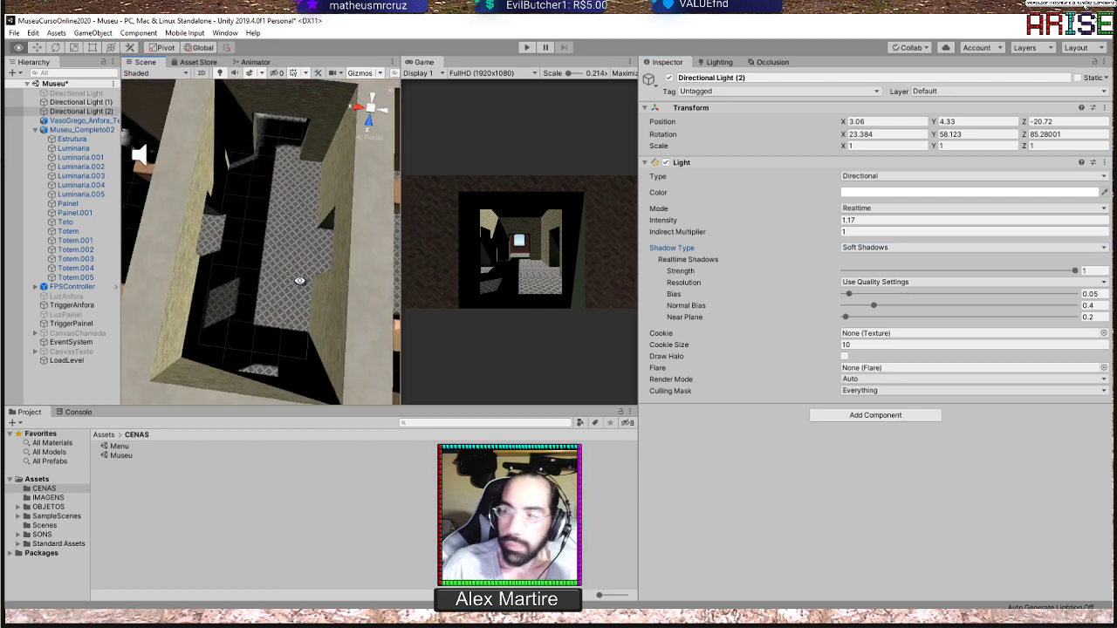
{"action": "left_click", "coordinate": [882, 250]}
{"action": "left_click", "coordinate": [873, 259]}
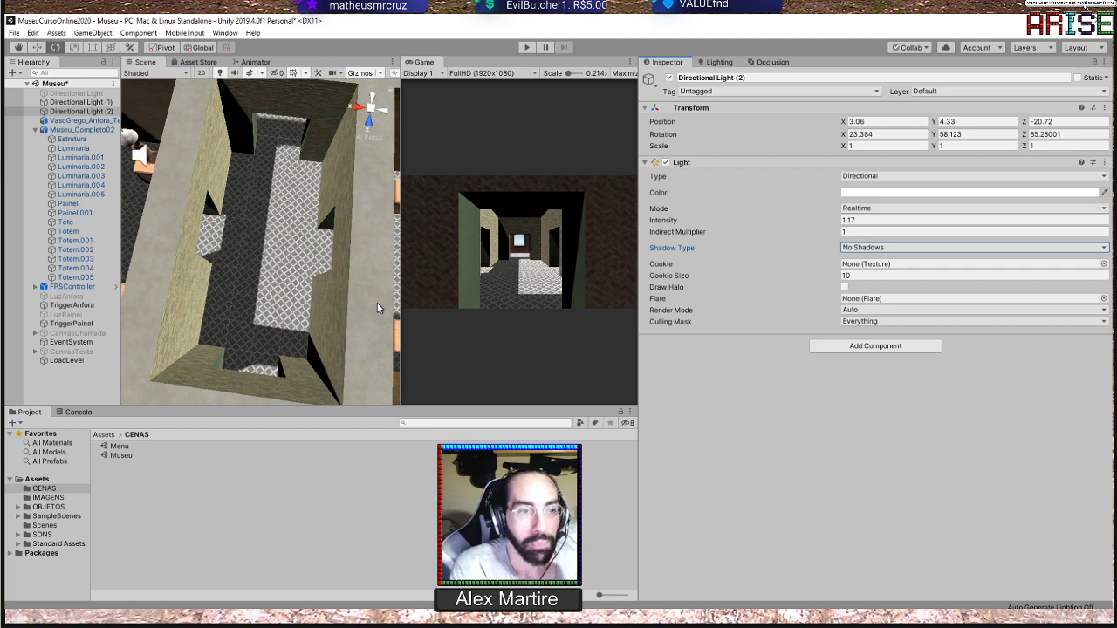
Compare the light settings of Directional Light (1) and Directional Light (2), and examine how the museum rooms are lit
{"action": "left_click_drag", "start_coordinate": [311, 288], "coordinate": [349, 159], "text": "alt"}
{"action": "left_click_drag", "start_coordinate": [366, 204], "coordinate": [299, 271], "text": "alt"}
{"action": "scroll", "coordinate": [292, 281], "scroll_direction": "up", "scroll_amount": 4}
{"action": "left_click", "coordinate": [86, 103]}
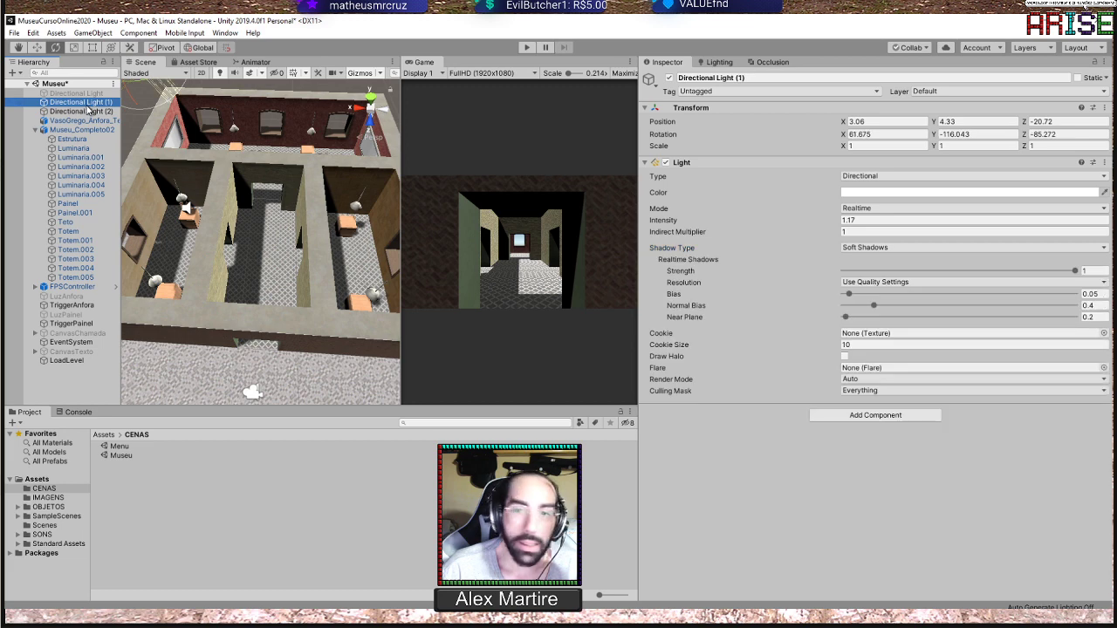
{"action": "left_click", "coordinate": [89, 113]}
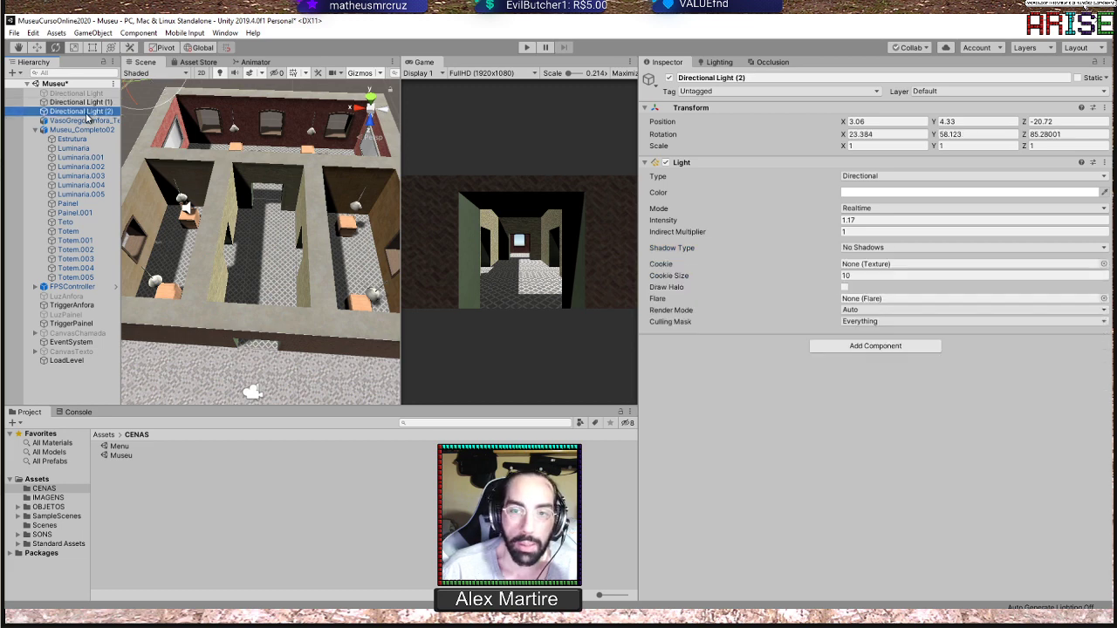
{"action": "left_click", "coordinate": [92, 104]}
{"action": "scroll", "coordinate": [324, 218], "scroll_direction": "down", "scroll_amount": 6}
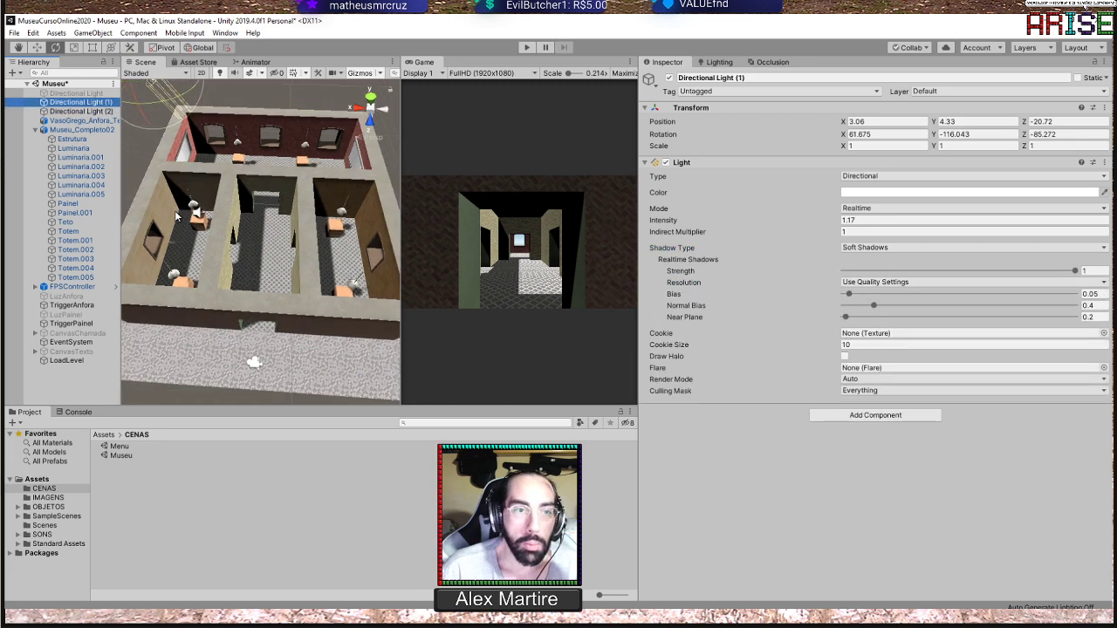
{"action": "left_click_drag", "start_coordinate": [295, 283], "coordinate": [314, 253], "text": "alt"}
{"action": "scroll", "coordinate": [283, 208], "scroll_direction": "up", "scroll_amount": 5}
{"action": "scroll", "coordinate": [293, 273], "scroll_direction": "up", "scroll_amount": 2}
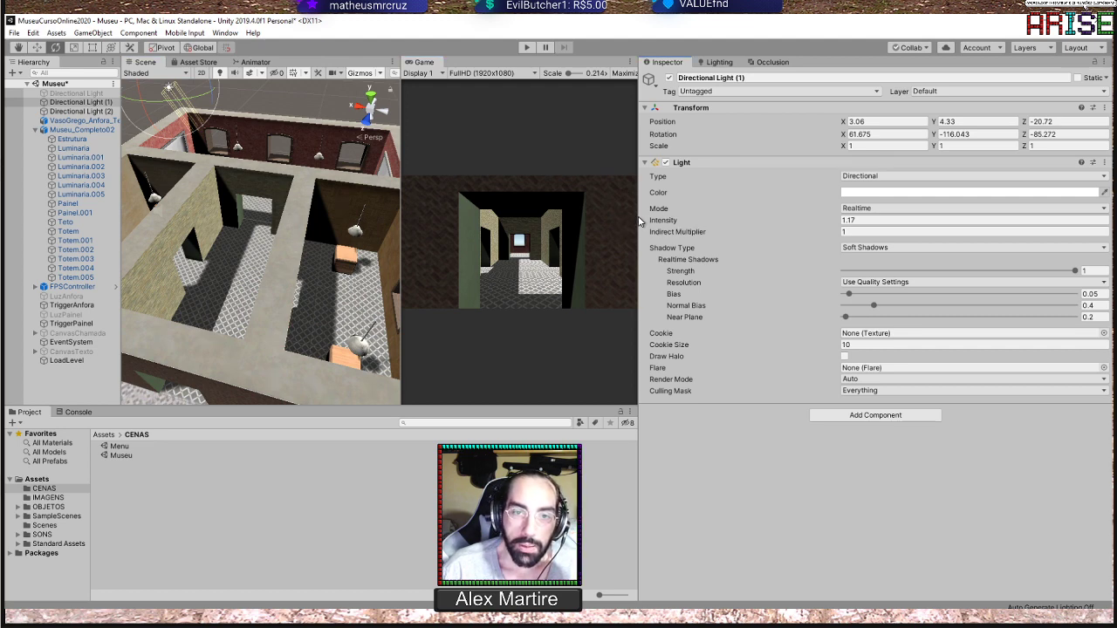
Widen the Scene and Game views, and inspect the ceiling and floor lighting from inside the central corridor
{"action": "left_click_drag", "start_coordinate": [639, 218], "coordinate": [806, 208]}
{"action": "scroll", "coordinate": [390, 235], "scroll_direction": "down", "scroll_amount": 5}
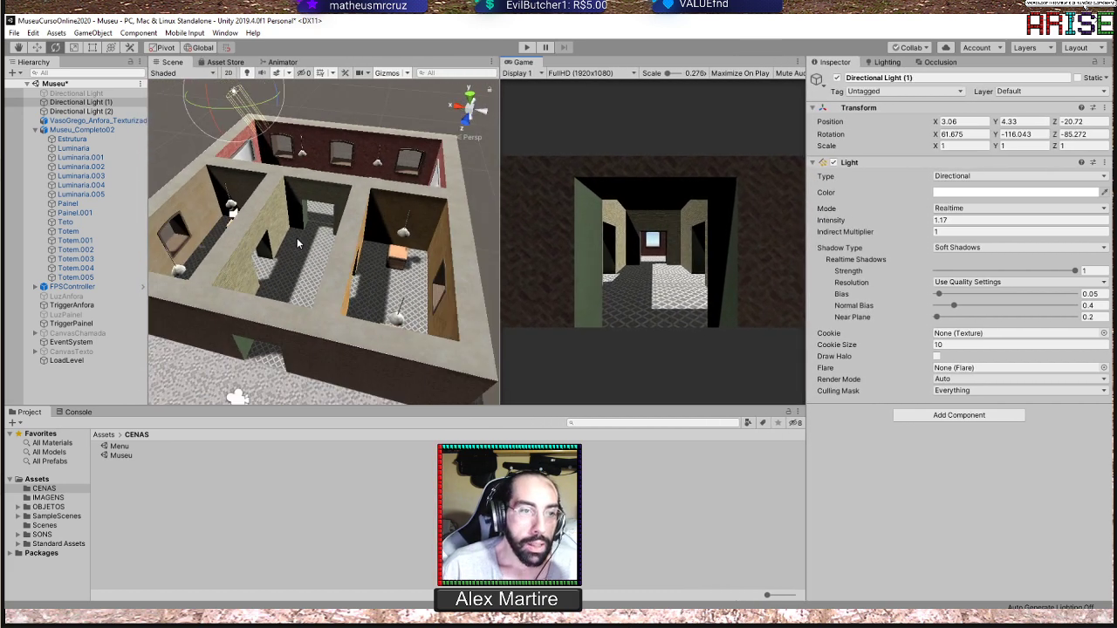
{"action": "left_click_drag", "start_coordinate": [328, 246], "coordinate": [354, 327], "text": "alt"}
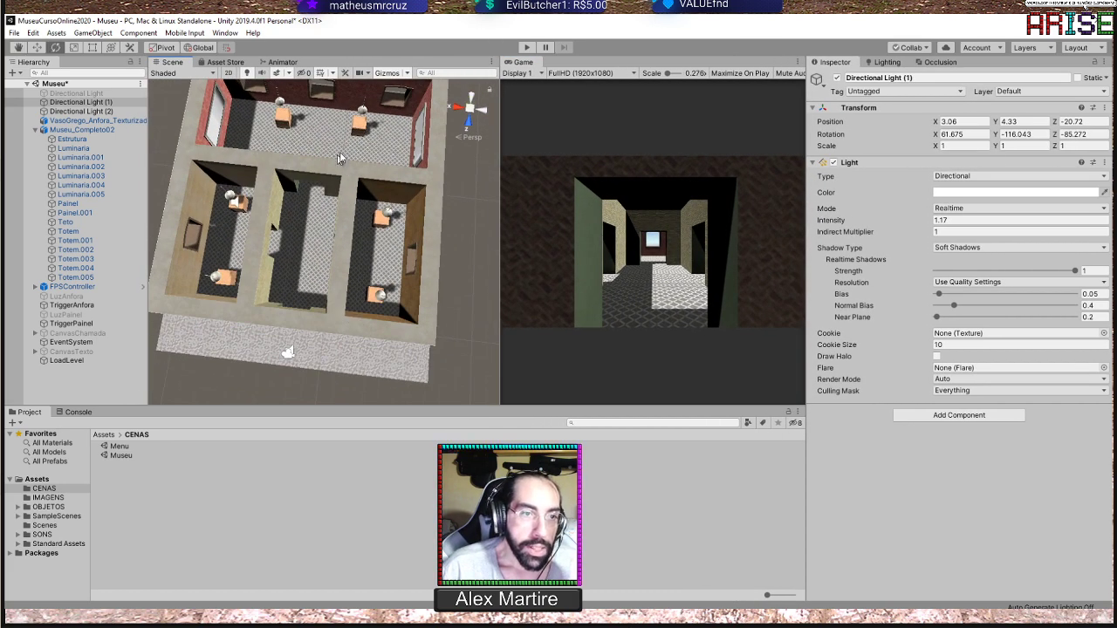
{"action": "scroll", "coordinate": [374, 262], "scroll_direction": "up", "scroll_amount": 6}
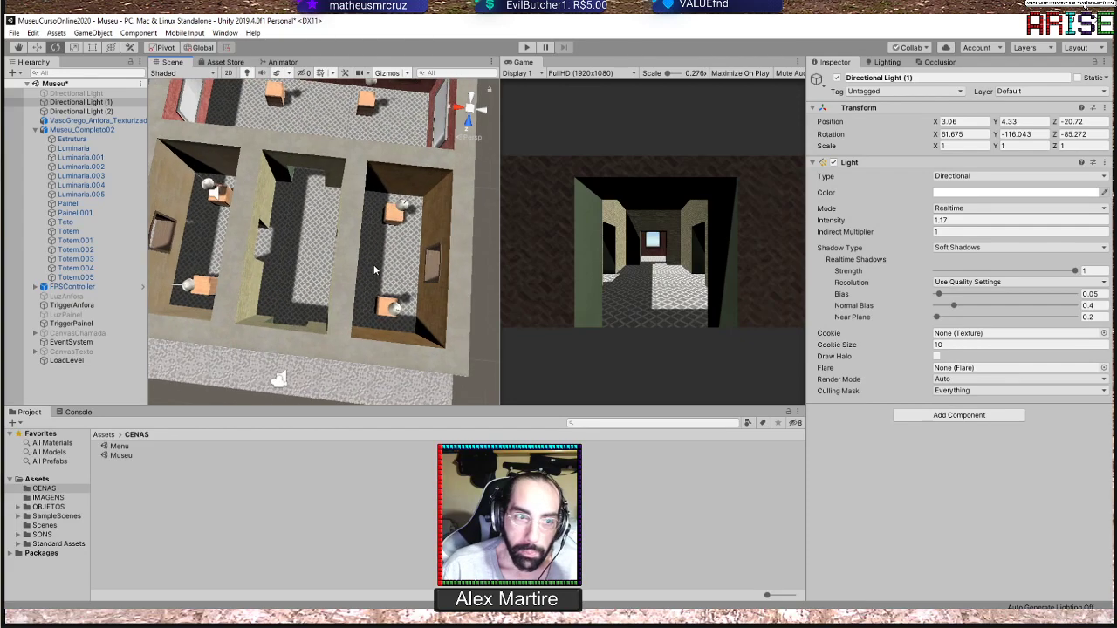
{"action": "left_click_drag", "start_coordinate": [359, 309], "coordinate": [376, 94], "text": "alt"}
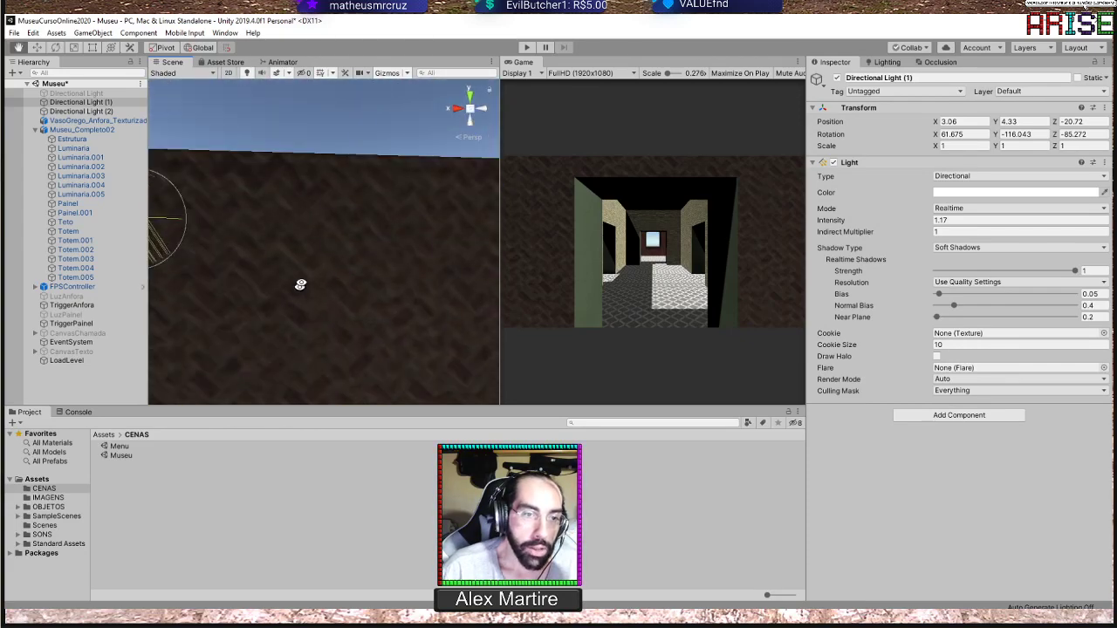
{"action": "middle_click_drag", "start_coordinate": [299, 284], "coordinate": [384, 265]}
{"action": "scroll", "coordinate": [339, 217], "scroll_direction": "up", "scroll_amount": 2}
{"action": "left_click_drag", "start_coordinate": [366, 253], "coordinate": [334, 147], "text": "alt"}
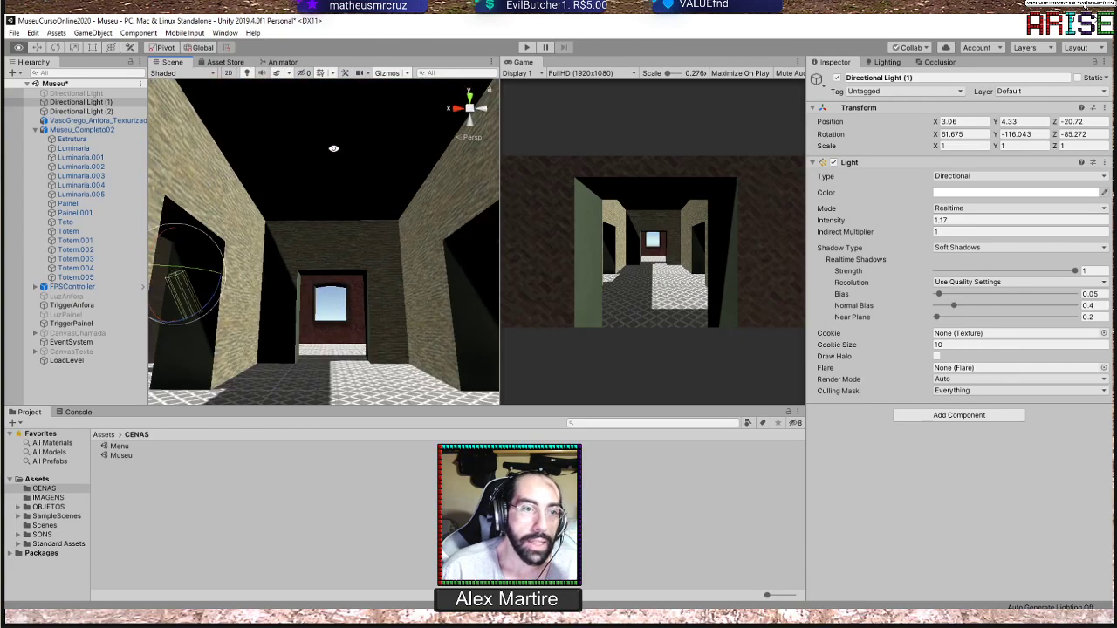
{"action": "scroll", "coordinate": [343, 169], "scroll_direction": "up", "scroll_amount": 4}
{"action": "middle_click_drag", "start_coordinate": [343, 172], "coordinate": [371, 201]}
Rotate Directional Light (1) to about X 55.7, Y -155.2, Z -128.2
{"action": "left_click_drag", "start_coordinate": [369, 201], "coordinate": [223, 167], "text": "alt"}
{"action": "scroll", "coordinate": [387, 245], "scroll_direction": "down", "scroll_amount": 6}
{"action": "scroll", "coordinate": [384, 242], "scroll_direction": "down", "scroll_amount": 5}
{"action": "scroll", "coordinate": [354, 288], "scroll_direction": "down", "scroll_amount": 3}
{"action": "scroll", "coordinate": [353, 286], "scroll_direction": "down", "scroll_amount": 3}
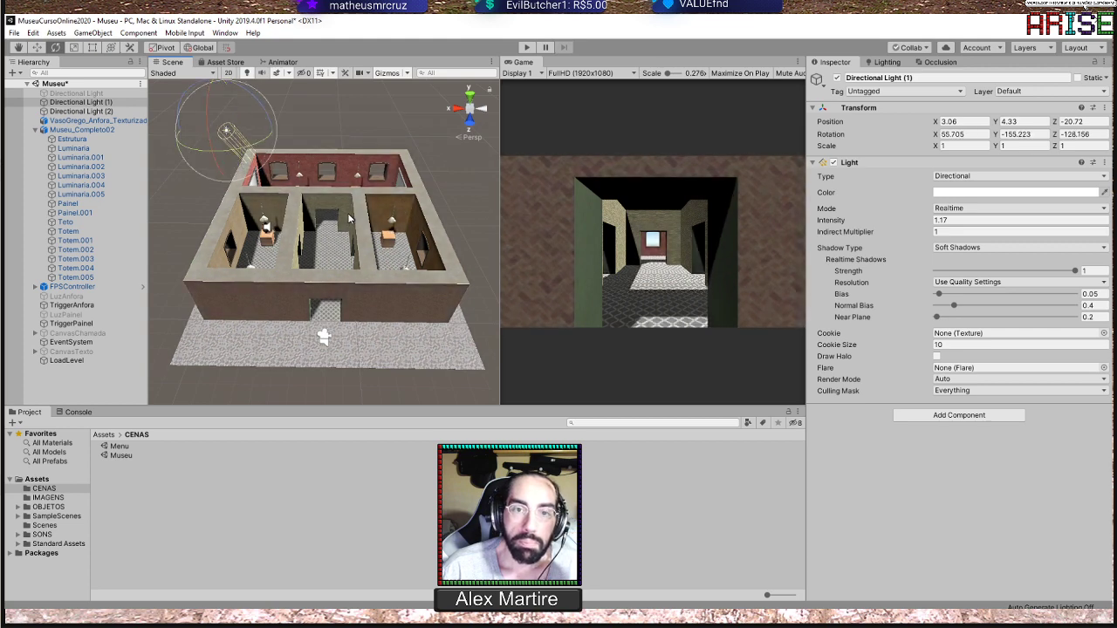
Select the Teto ceiling and review the Receive Shadows and Cast Shadows options of its Mesh Renderer, keeping Cast Shadows On
{"action": "scroll", "coordinate": [392, 251], "scroll_direction": "up", "scroll_amount": 2}
{"action": "left_click_drag", "start_coordinate": [392, 251], "coordinate": [365, 229], "text": "alt"}
{"action": "scroll", "coordinate": [390, 222], "scroll_direction": "up", "scroll_amount": 4}
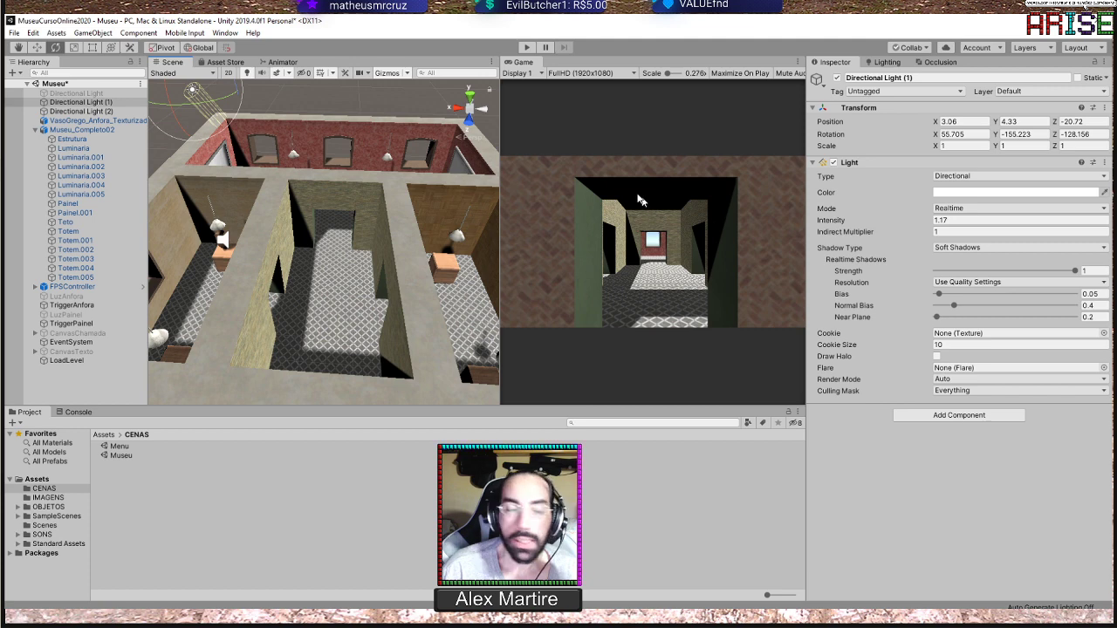
{"action": "left_click", "coordinate": [78, 224]}
{"action": "scroll", "coordinate": [361, 175], "scroll_direction": "down", "scroll_amount": 5}
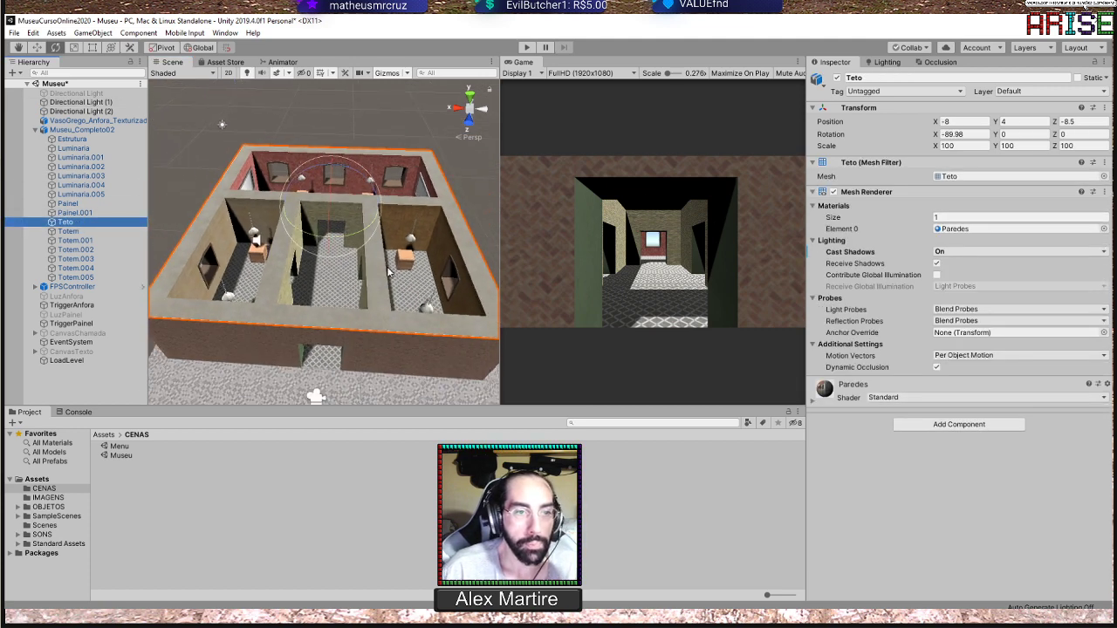
{"action": "left_click_drag", "start_coordinate": [384, 228], "coordinate": [353, 238], "text": "alt"}
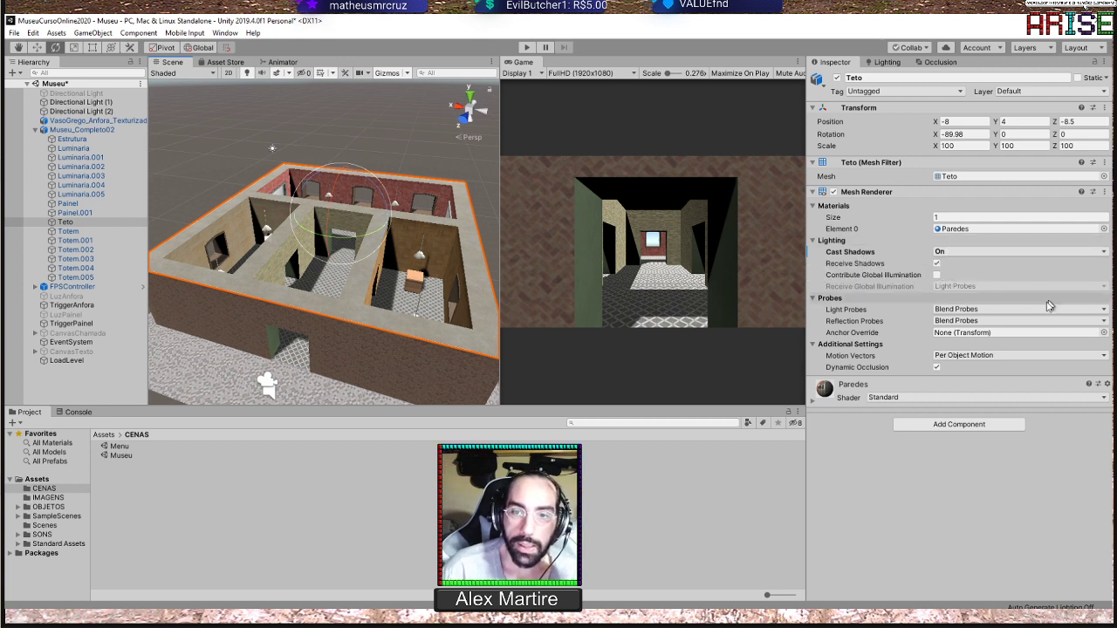
{"action": "left_click", "coordinate": [936, 265]}
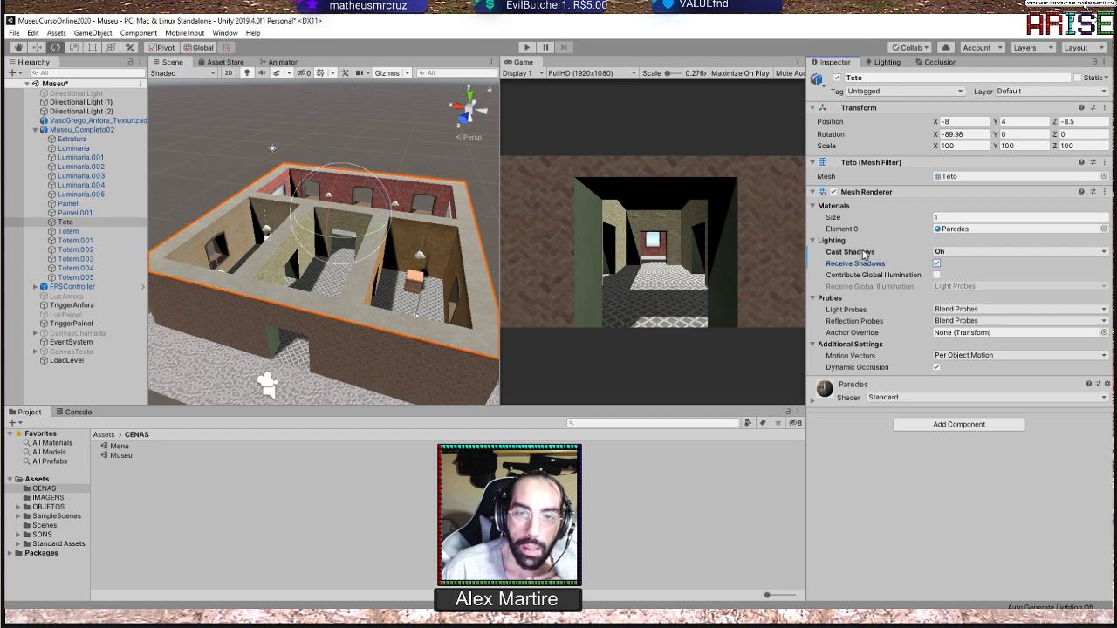
{"action": "left_click", "coordinate": [950, 253]}
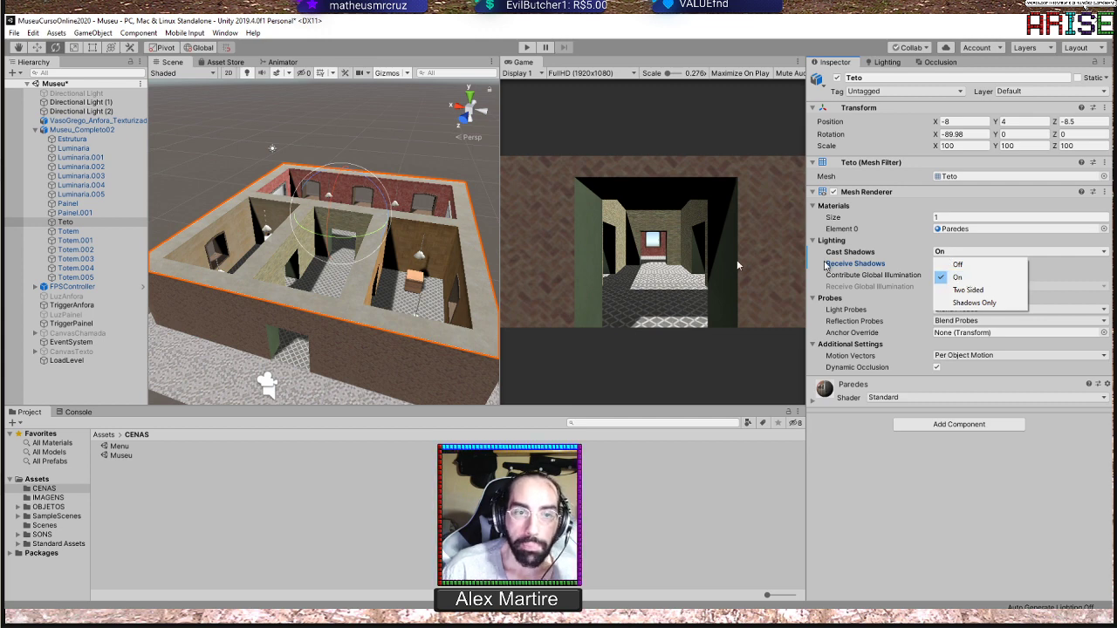
{"action": "left_click", "coordinate": [330, 309], "text": "alt"}
Inspect the Teto ceiling from below and above, and switch its Cast Shadows to Off and finally to Two Sided
{"action": "left_click_drag", "start_coordinate": [341, 305], "coordinate": [381, 181], "text": "alt"}
{"action": "scroll", "coordinate": [381, 181], "scroll_direction": "up", "scroll_amount": 4}
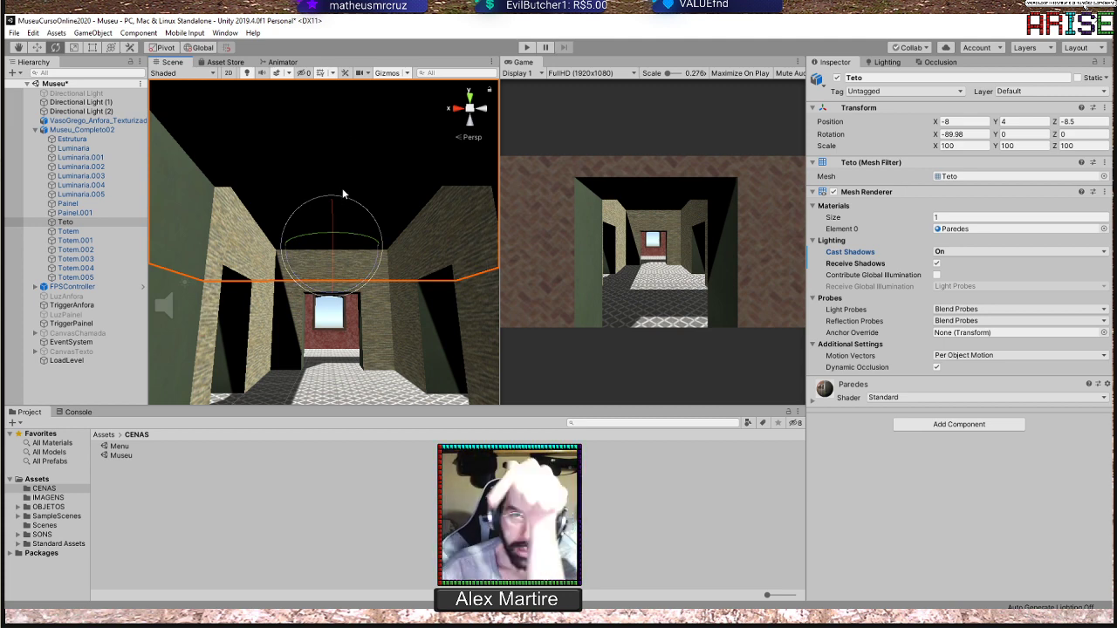
{"action": "scroll", "coordinate": [359, 216], "scroll_direction": "down", "scroll_amount": 6}
{"action": "left_click_drag", "start_coordinate": [359, 216], "coordinate": [316, 375], "text": "alt"}
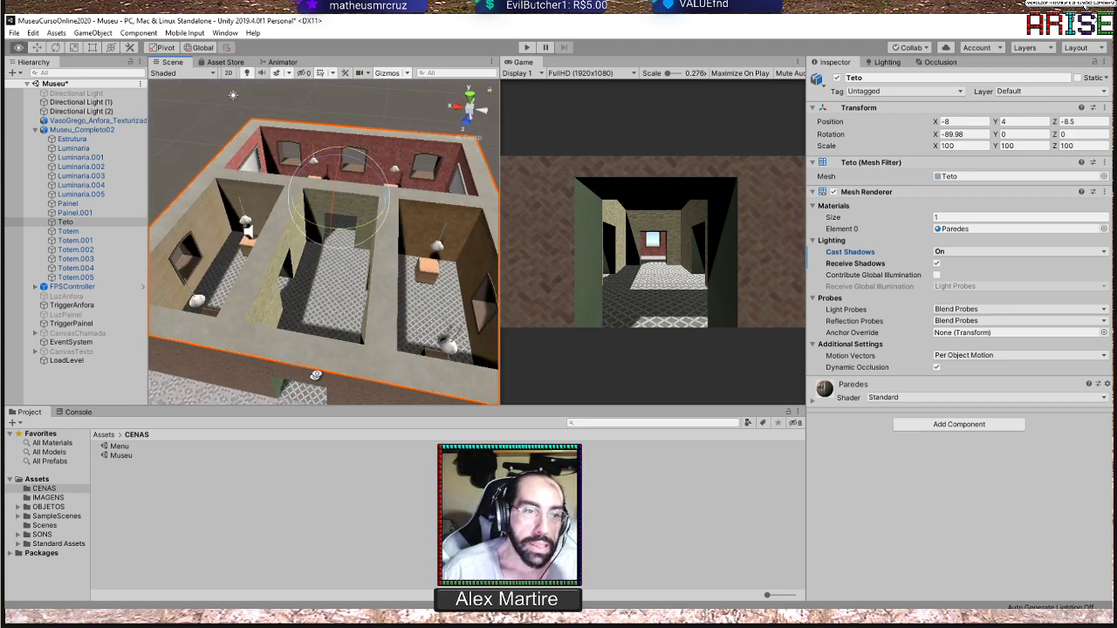
{"action": "left_click_drag", "start_coordinate": [364, 232], "coordinate": [332, 249], "text": "alt"}
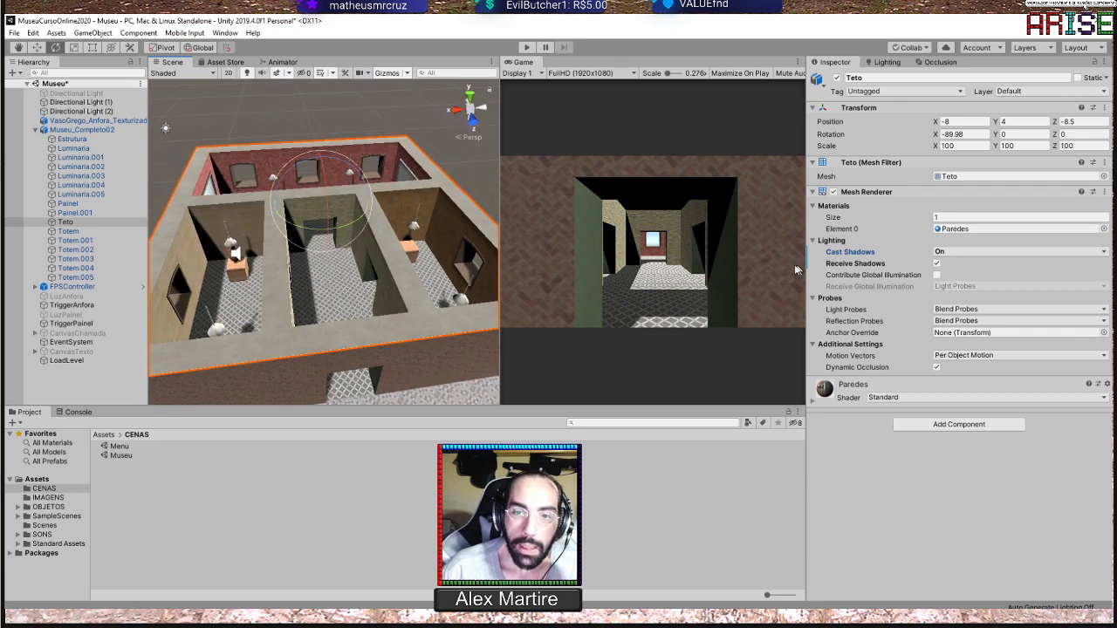
{"action": "left_click", "coordinate": [959, 253]}
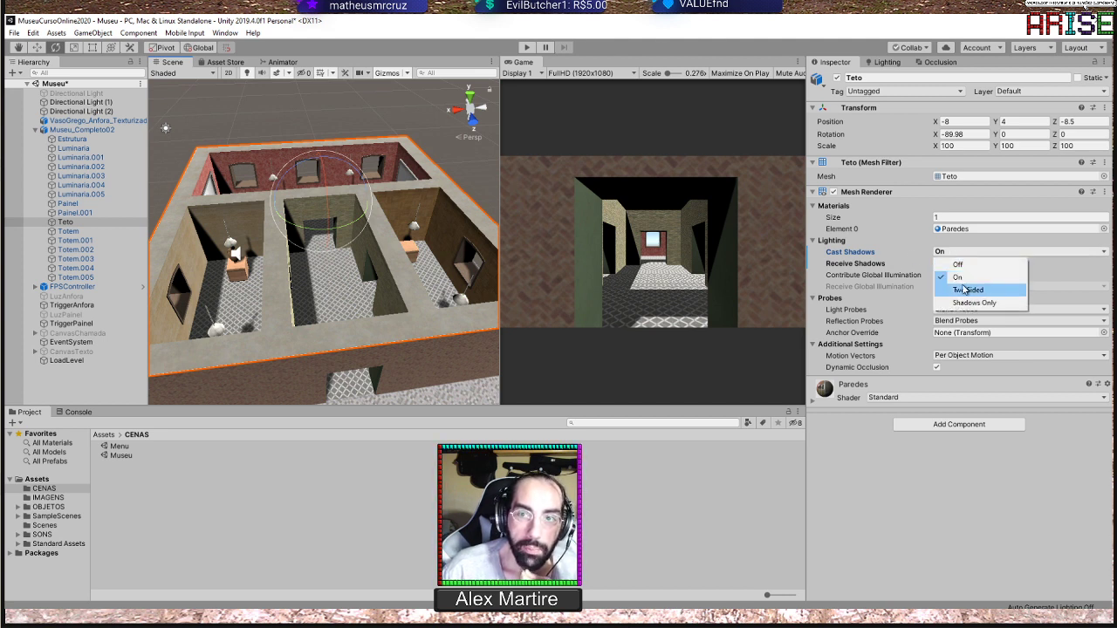
{"action": "left_click", "coordinate": [957, 264]}
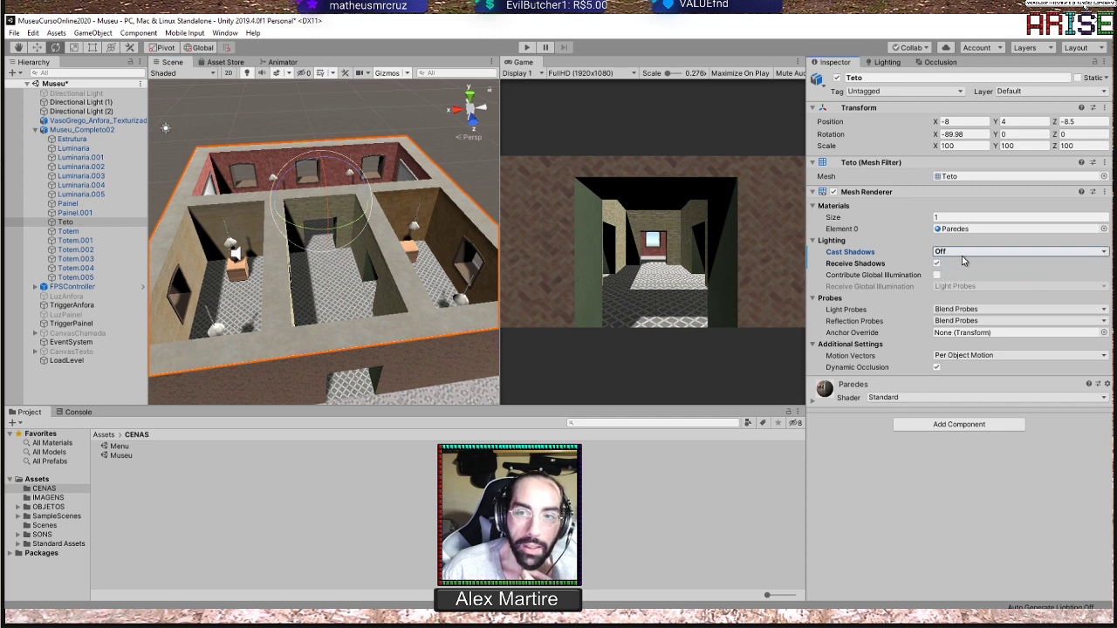
{"action": "left_click", "coordinate": [959, 253]}
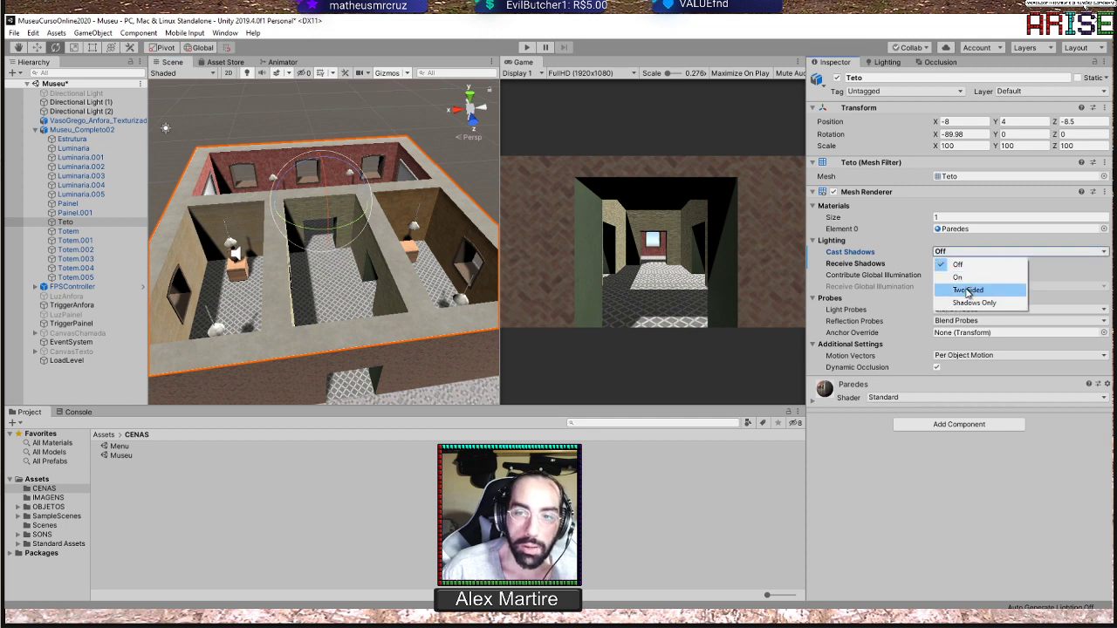
{"action": "left_click", "coordinate": [967, 289]}
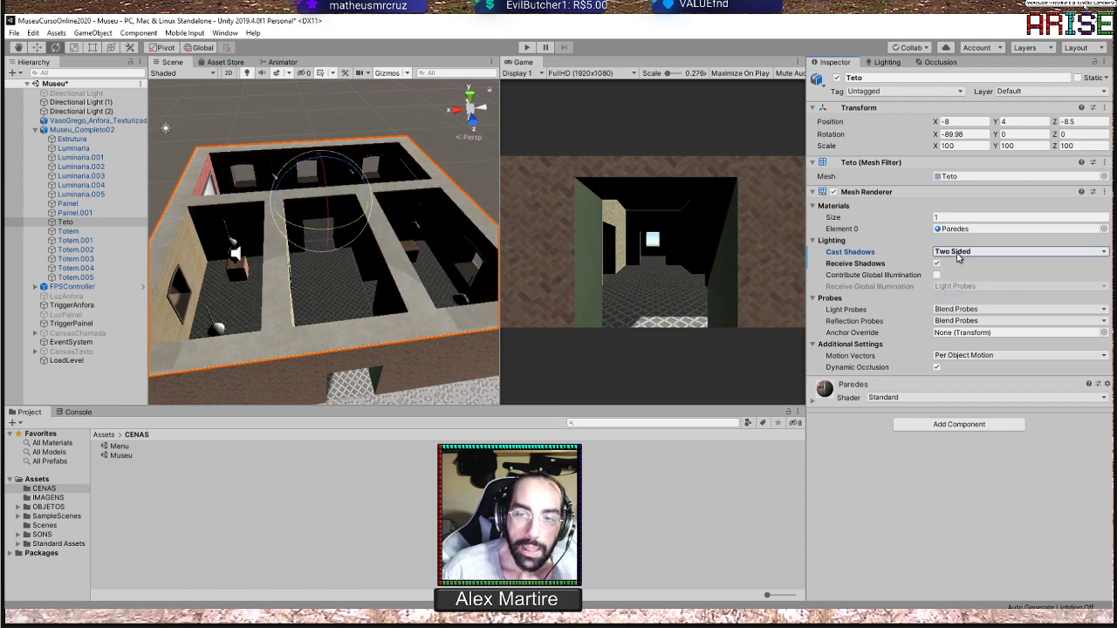
Examine the effect of the two-sided ceiling shadows from inside the corridor and from above the museum
{"action": "left_click_drag", "start_coordinate": [405, 184], "coordinate": [356, 113], "text": "alt"}
{"action": "scroll", "coordinate": [387, 265], "scroll_direction": "up", "scroll_amount": 5}
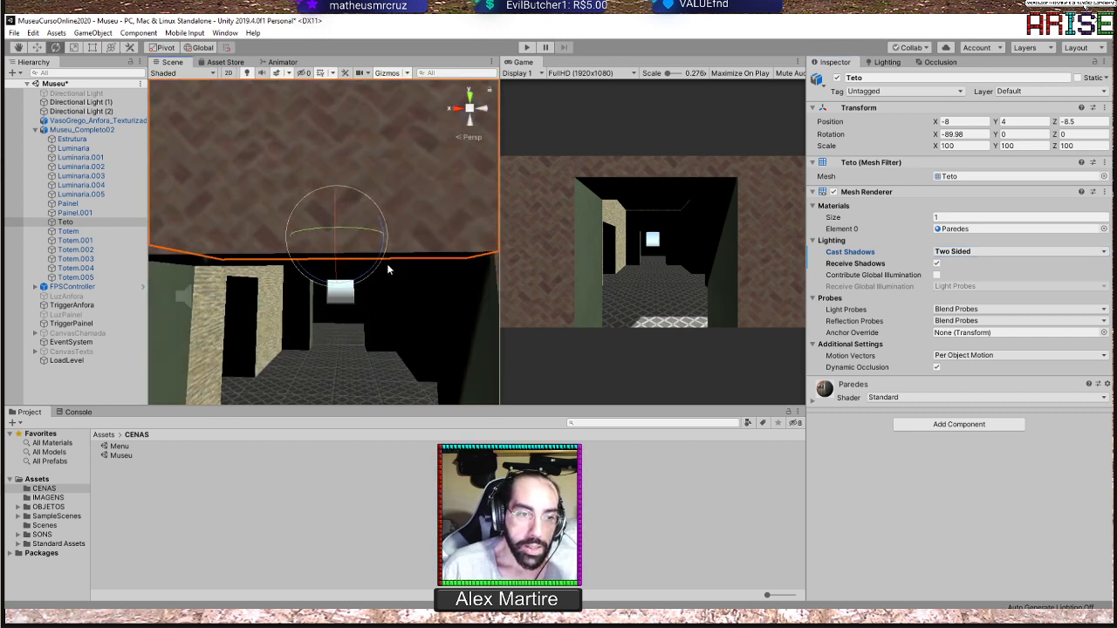
{"action": "middle_click_drag", "start_coordinate": [385, 261], "coordinate": [375, 169]}
{"action": "left_click_drag", "start_coordinate": [375, 169], "coordinate": [375, 256], "text": "alt"}
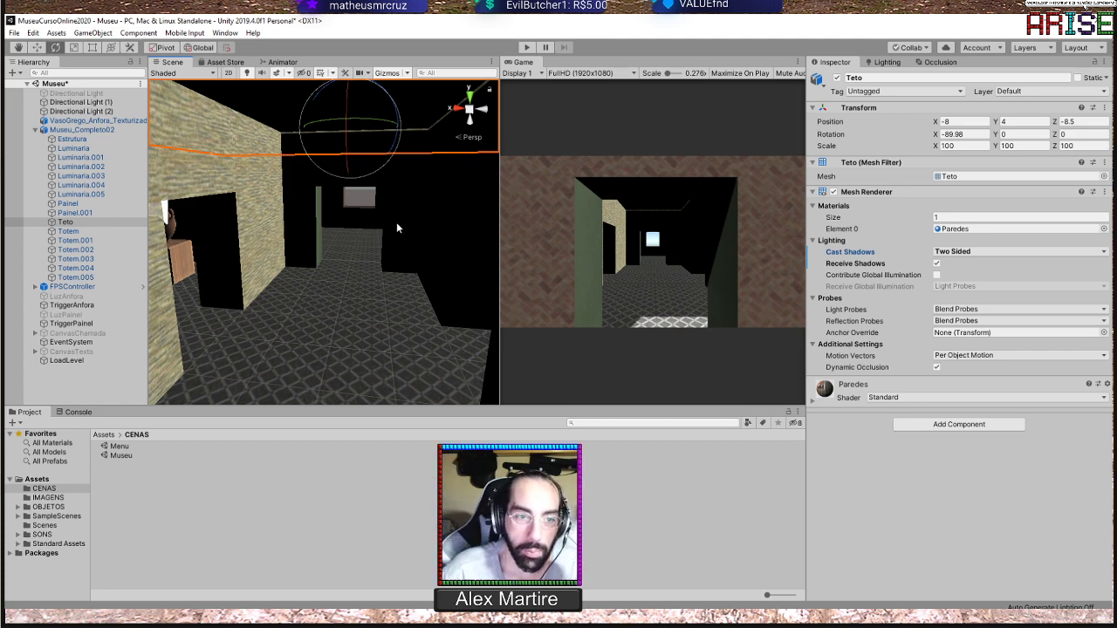
{"action": "scroll", "coordinate": [399, 228], "scroll_direction": "down", "scroll_amount": 10}
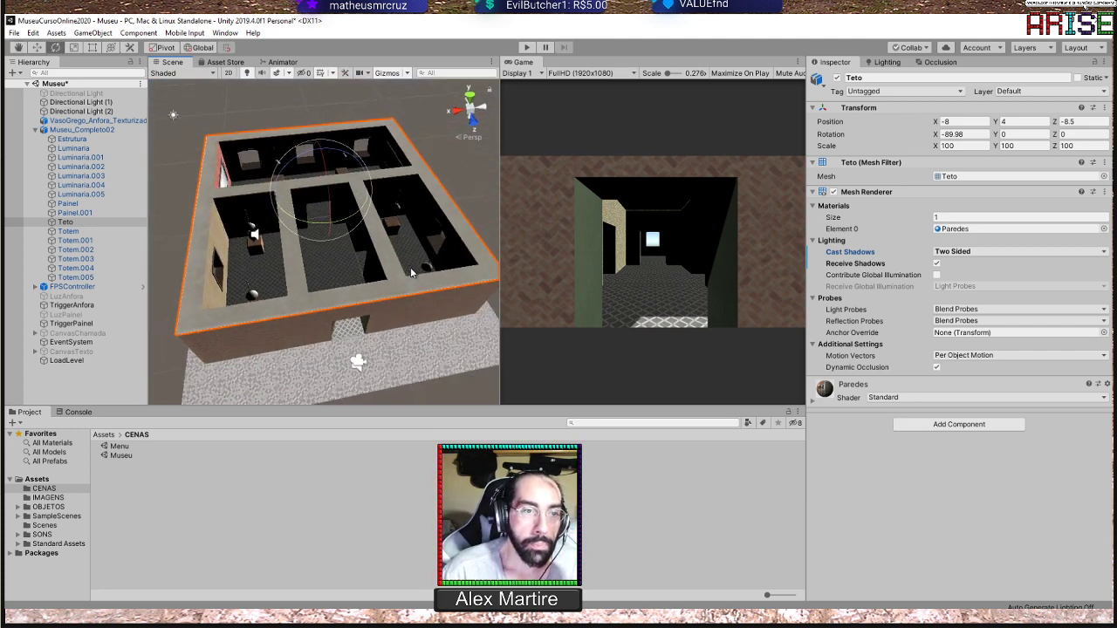
{"action": "left_click_drag", "start_coordinate": [410, 267], "coordinate": [274, 266], "text": "alt"}
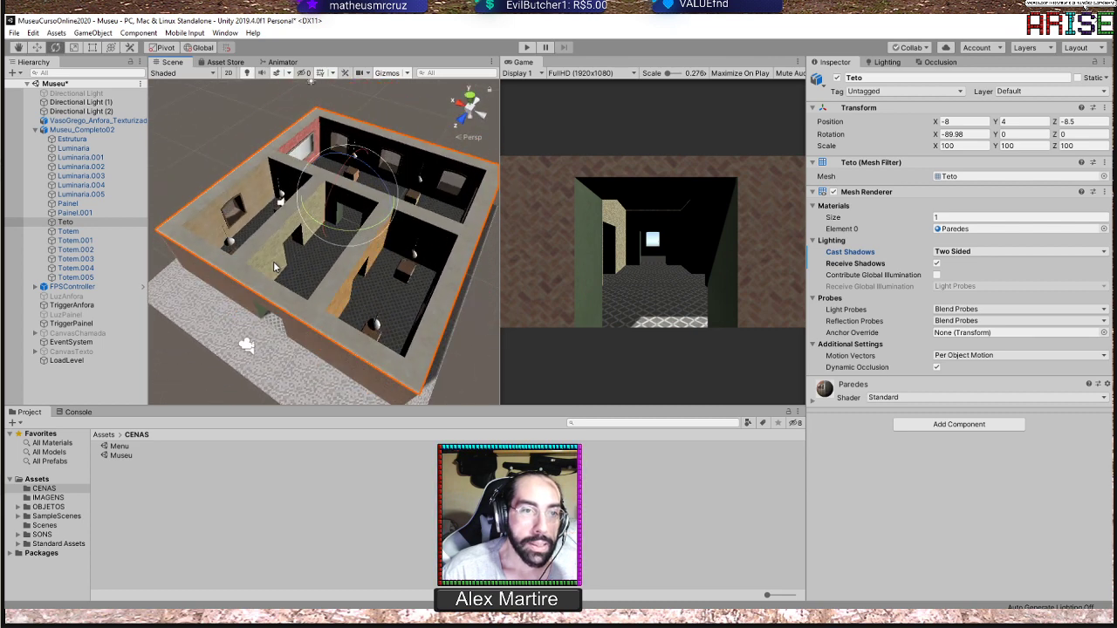
Rotate Directional Light (1) to about X 42.2, Y -174.9, Z -152.8 and view the museum from the front
{"action": "scroll", "coordinate": [274, 267], "scroll_direction": "down", "scroll_amount": 3}
{"action": "left_click", "coordinate": [314, 108]}
{"action": "scroll", "coordinate": [375, 150], "scroll_direction": "up", "scroll_amount": 2}
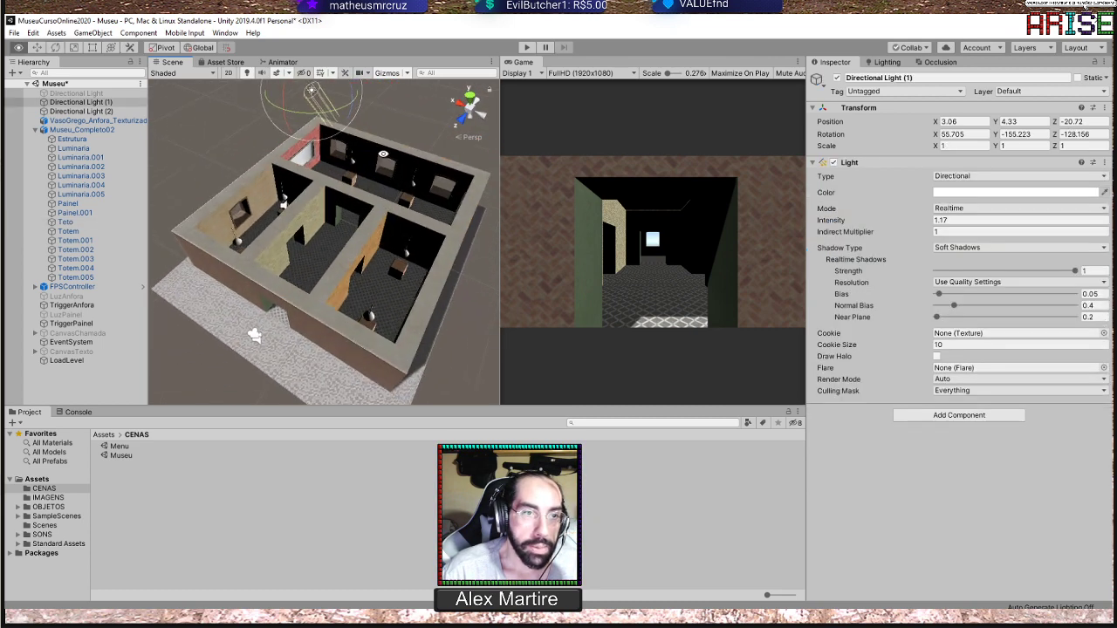
{"action": "left_click_drag", "start_coordinate": [383, 154], "coordinate": [347, 211], "text": "alt"}
{"action": "mouse_move", "coordinate": [279, 115]}
{"action": "left_mouse_down"}
{"action": "mouse_move", "coordinate": [260, 167]}
{"action": "mouse_move", "coordinate": [267, 140]}
{"action": "mouse_move", "coordinate": [269, 174]}
{"action": "mouse_move", "coordinate": [338, 115]}
{"action": "mouse_move", "coordinate": [314, 128]}
{"action": "mouse_move", "coordinate": [262, 85]}
{"action": "mouse_move", "coordinate": [279, 110]}
{"action": "mouse_move", "coordinate": [276, 129]}
{"action": "left_mouse_up"}
{"action": "scroll", "coordinate": [336, 262], "scroll_direction": "down", "scroll_amount": 3}
{"action": "left_click_drag", "start_coordinate": [338, 272], "coordinate": [456, 148], "text": "alt"}
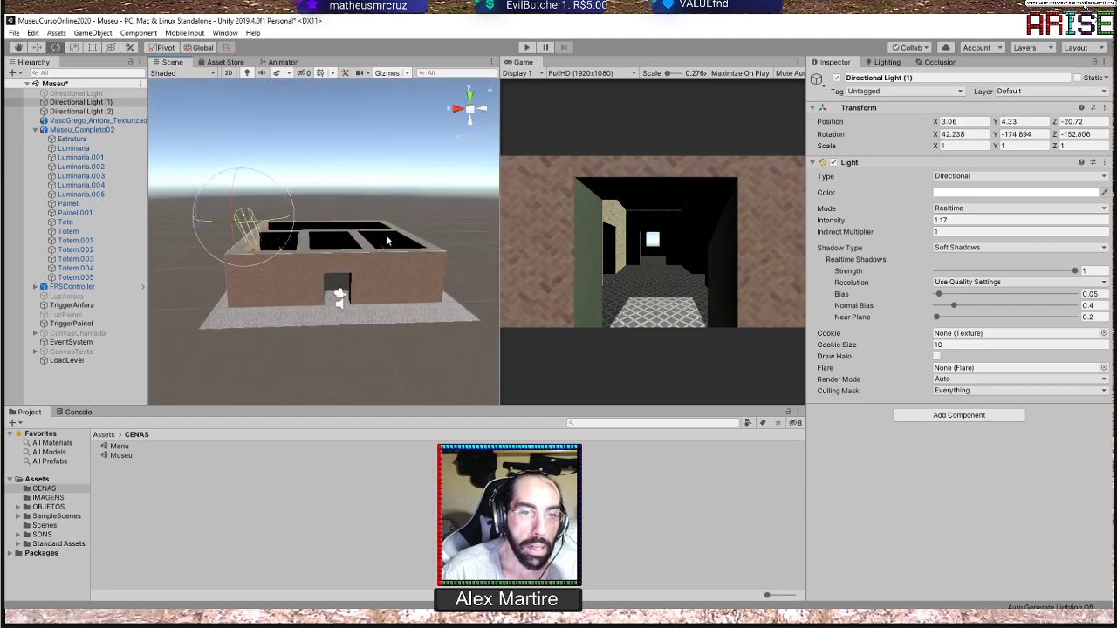
Clear the selection and examine the lighting and shadows of the museum rooms from above and from the front
{"action": "scroll", "coordinate": [388, 240], "scroll_direction": "up", "scroll_amount": 4}
{"action": "left_click_drag", "start_coordinate": [387, 240], "coordinate": [354, 349], "text": "alt"}
{"action": "scroll", "coordinate": [383, 248], "scroll_direction": "up", "scroll_amount": 6}
{"action": "scroll", "coordinate": [369, 135], "scroll_direction": "down", "scroll_amount": 3}
{"action": "left_click", "coordinate": [369, 135]}
{"action": "scroll", "coordinate": [373, 246], "scroll_direction": "down", "scroll_amount": 4}
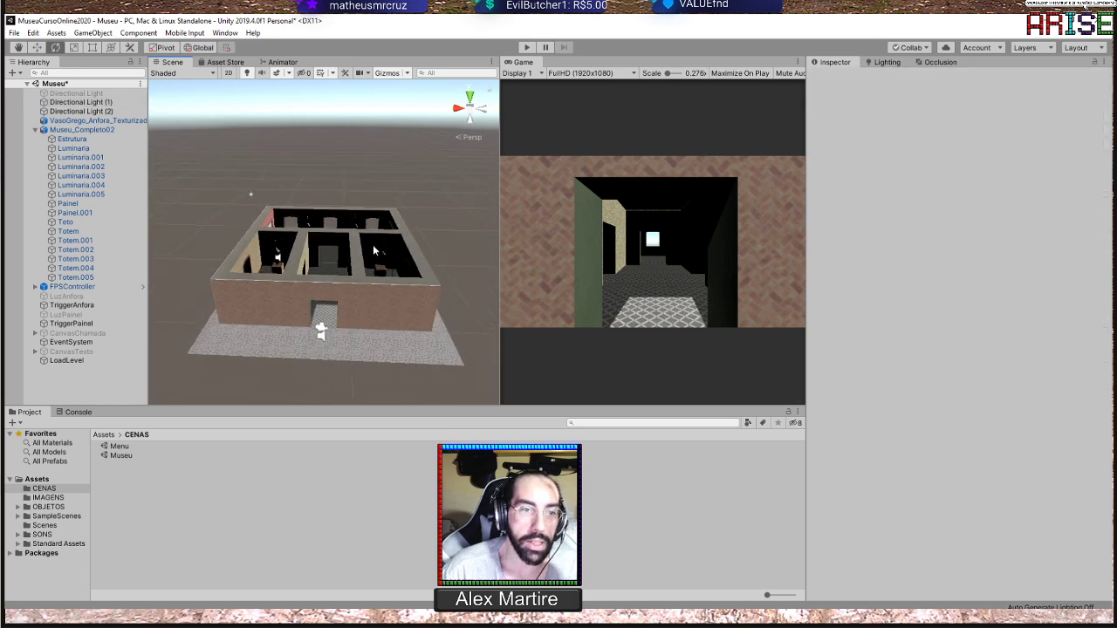
{"action": "left_click_drag", "start_coordinate": [374, 251], "coordinate": [401, 262], "text": "alt"}
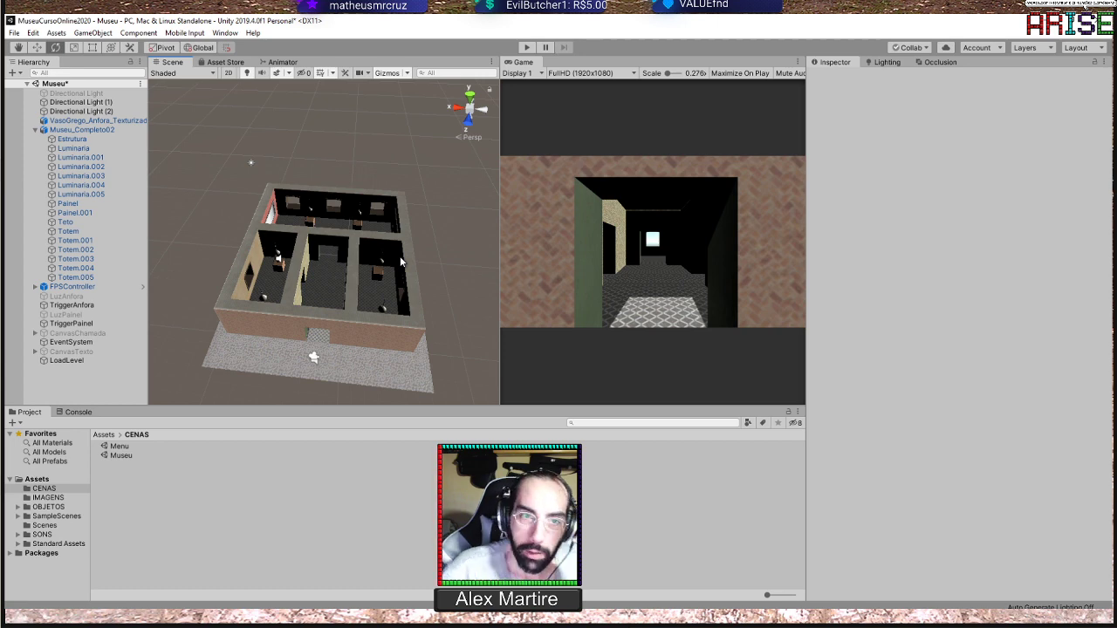
{"action": "right_click_drag", "start_coordinate": [401, 260], "coordinate": [382, 254]}
{"action": "left_click_drag", "start_coordinate": [383, 254], "coordinate": [377, 215], "text": "alt"}
{"action": "scroll", "coordinate": [367, 167], "scroll_direction": "down", "scroll_amount": 5}
{"action": "scroll", "coordinate": [378, 181], "scroll_direction": "up", "scroll_amount": 3}
{"action": "scroll", "coordinate": [356, 240], "scroll_direction": "up", "scroll_amount": 3}
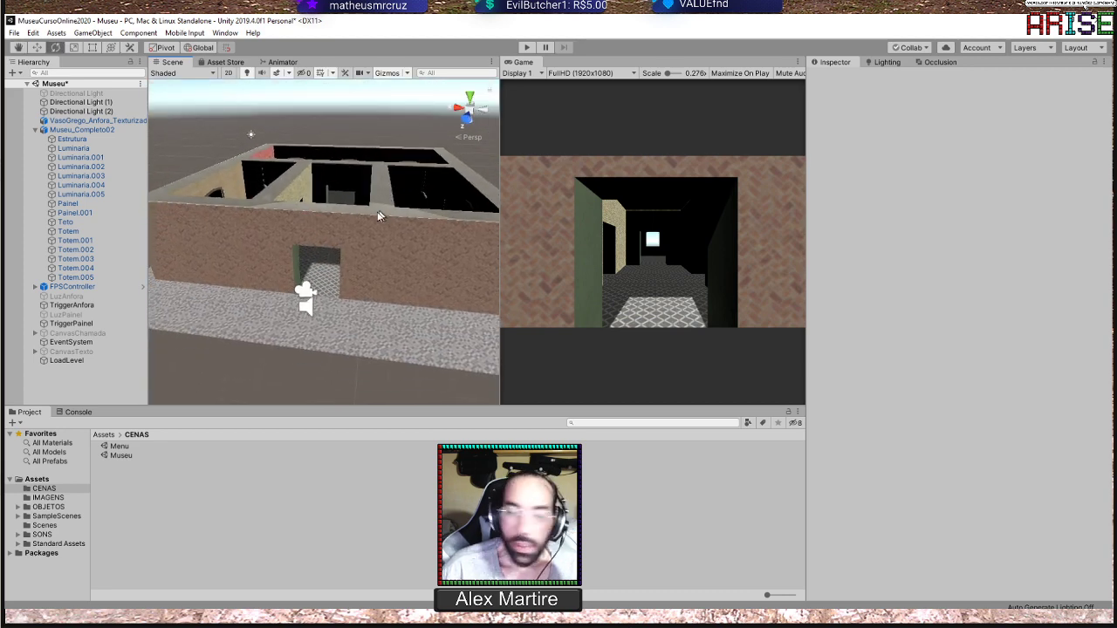
Select the Estrutura object with the Move tool and examine the museum's walls from above
{"action": "left_click", "coordinate": [374, 236]}
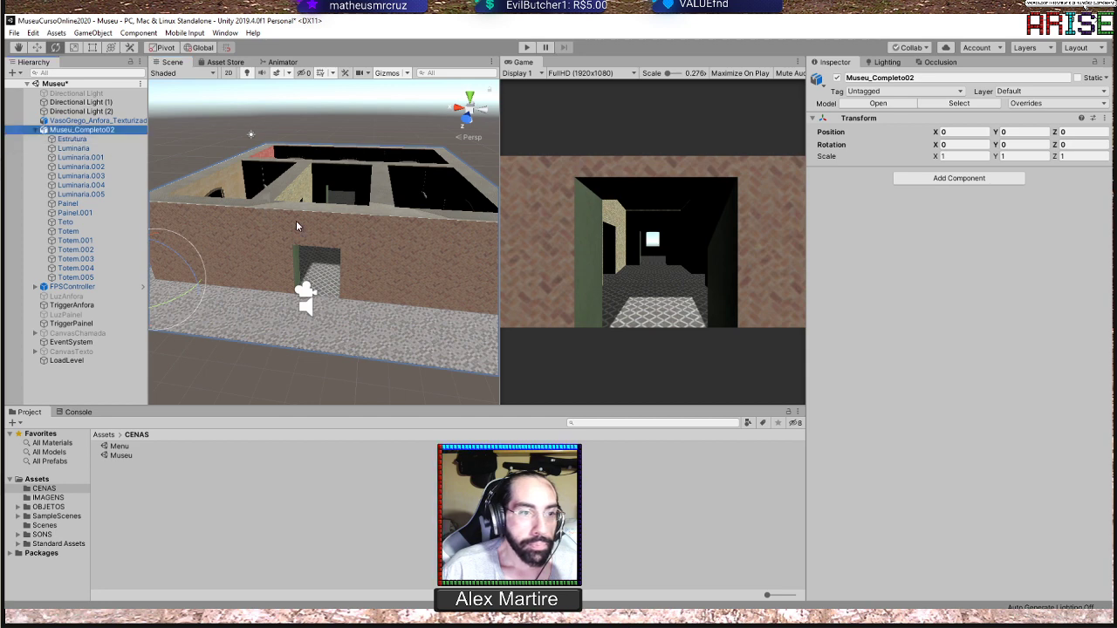
{"action": "left_click", "coordinate": [70, 139]}
{"action": "key", "text": "w"}
{"action": "scroll", "coordinate": [395, 208], "scroll_direction": "down", "scroll_amount": 2}
{"action": "left_click_drag", "start_coordinate": [394, 208], "coordinate": [366, 222], "text": "alt"}
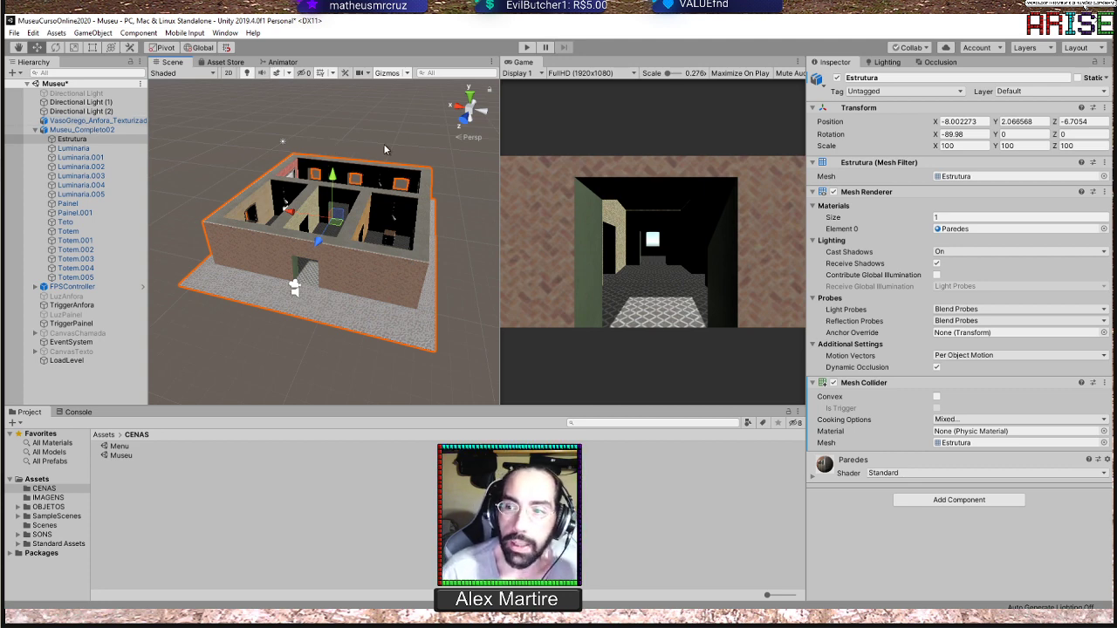
{"action": "scroll", "coordinate": [333, 220], "scroll_direction": "up", "scroll_amount": 6}
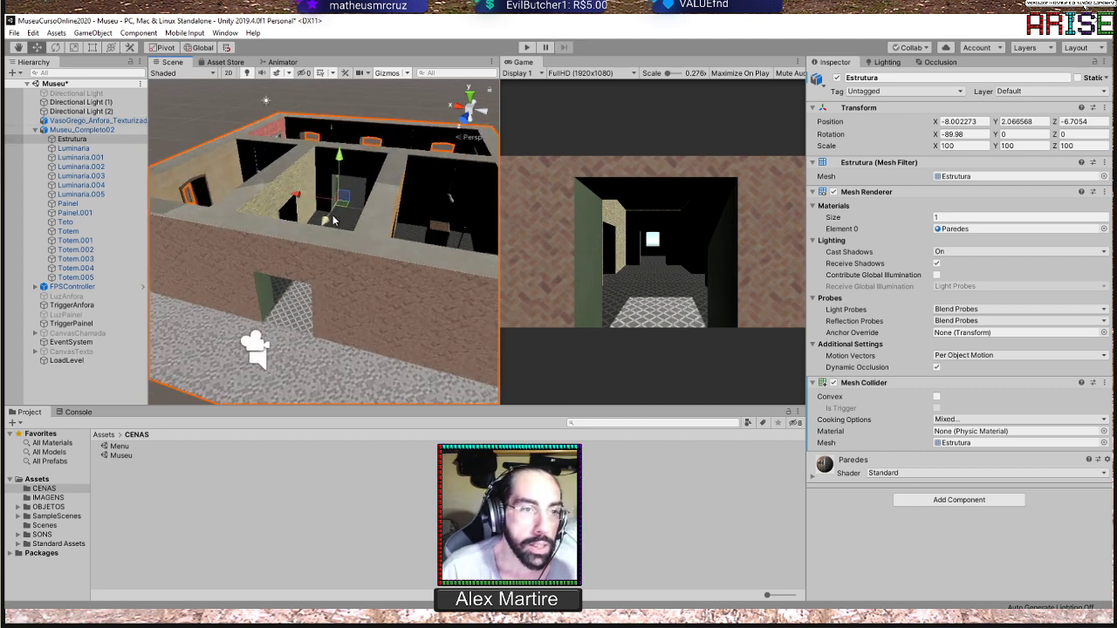
{"action": "scroll", "coordinate": [334, 220], "scroll_direction": "up", "scroll_amount": 3}
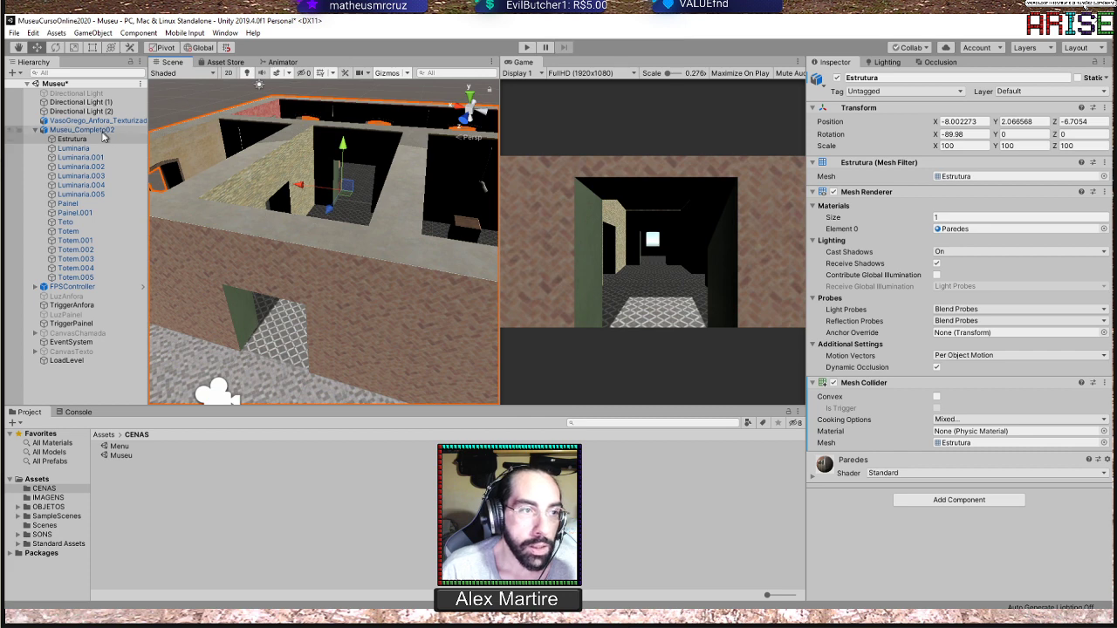
Look through the separate museum parts, including Luminaria, Luminaria.001, Luminaria.004 and Painel, and their renderer settings
{"action": "left_click", "coordinate": [87, 148]}
{"action": "left_click", "coordinate": [105, 158]}
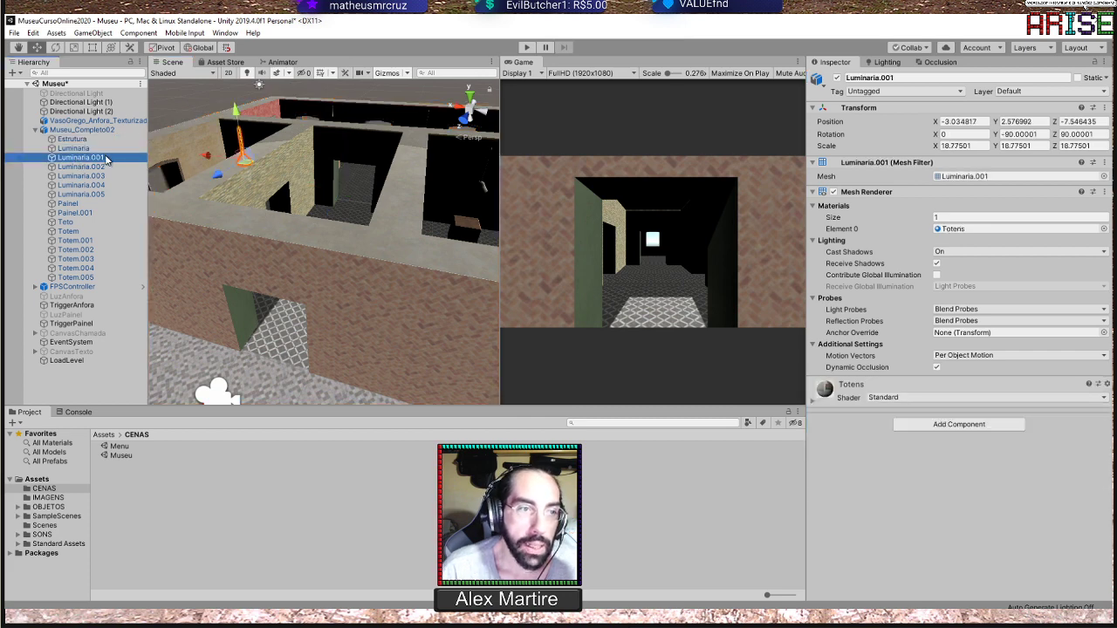
{"action": "left_click", "coordinate": [90, 147]}
{"action": "left_click", "coordinate": [76, 140]}
{"action": "left_click", "coordinate": [79, 186]}
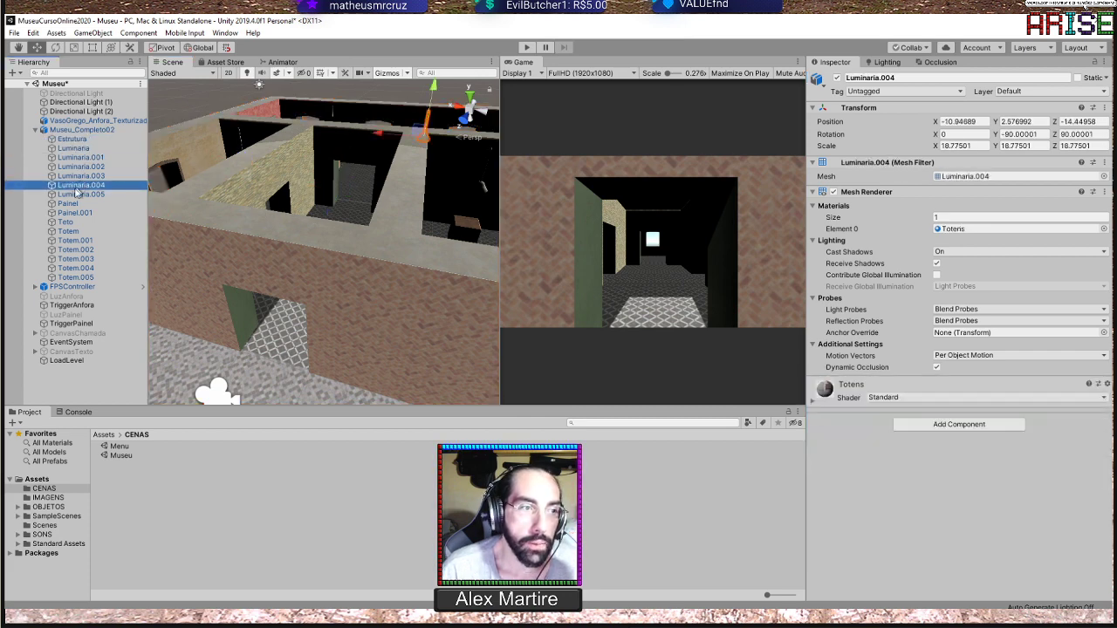
{"action": "left_click", "coordinate": [69, 203]}
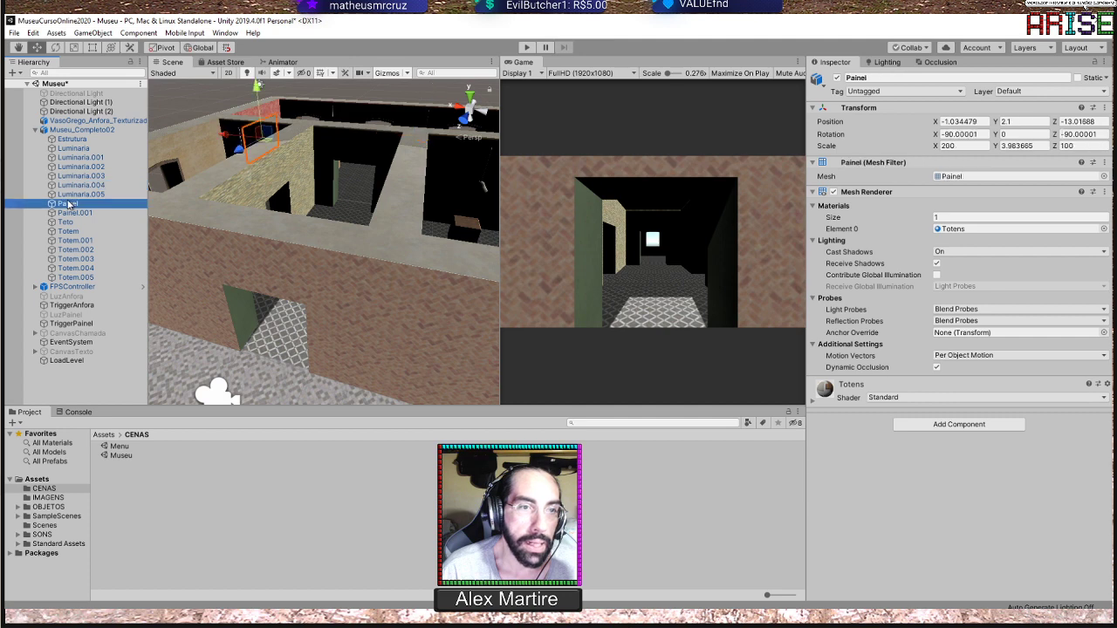
Select Estrutura again and widen the Inspector so its Static option is easier to read
{"action": "left_click", "coordinate": [73, 141]}
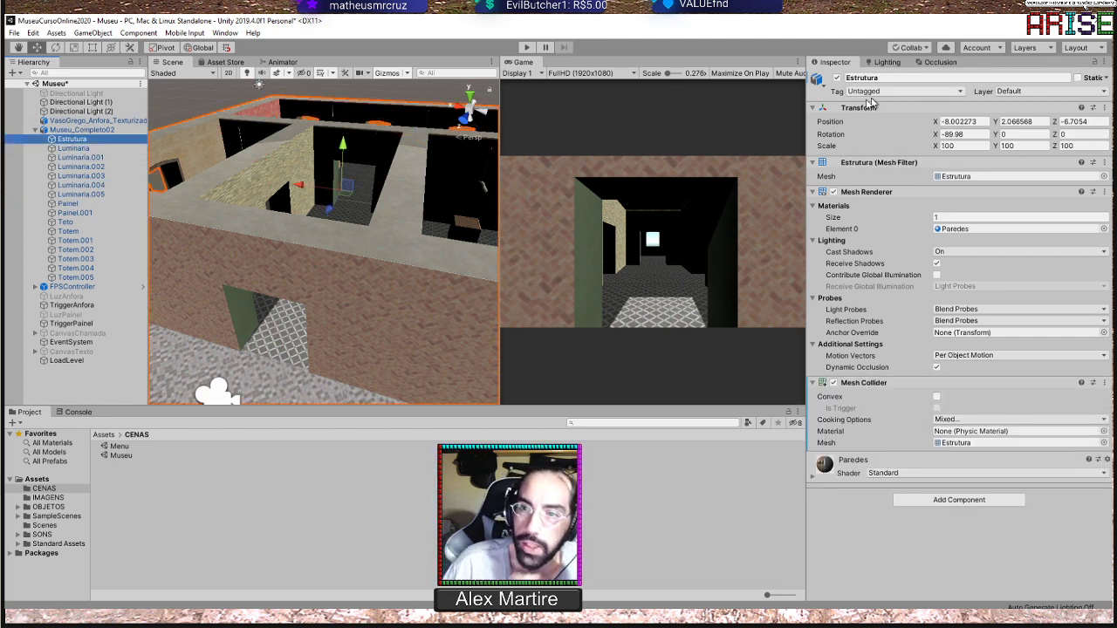
{"action": "left_click", "coordinate": [808, 128]}
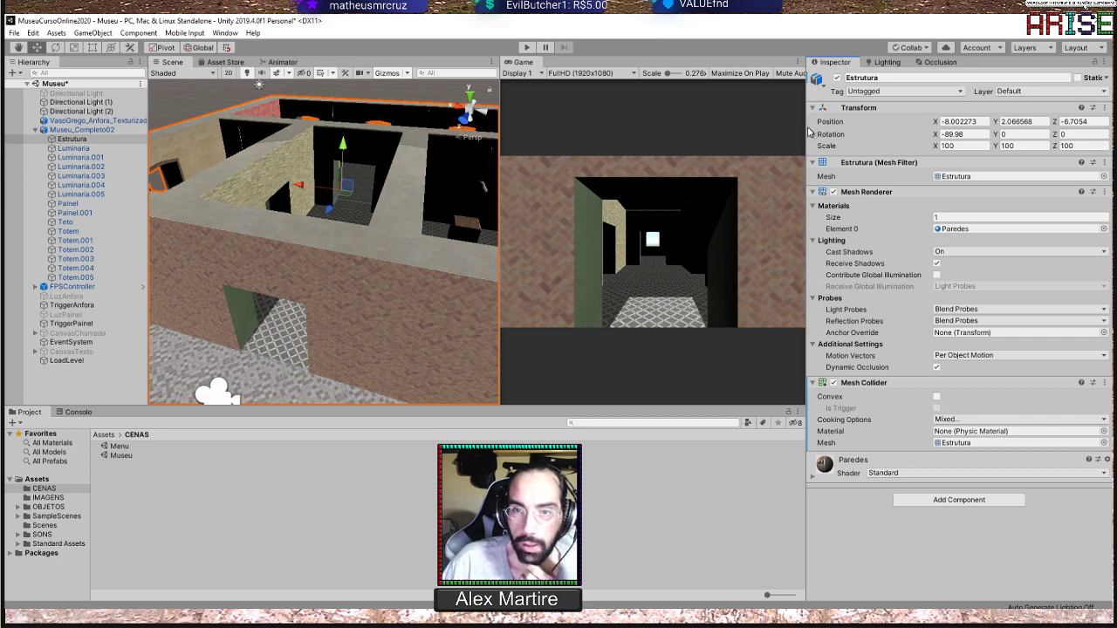
{"action": "left_click_drag", "start_coordinate": [808, 131], "coordinate": [771, 140]}
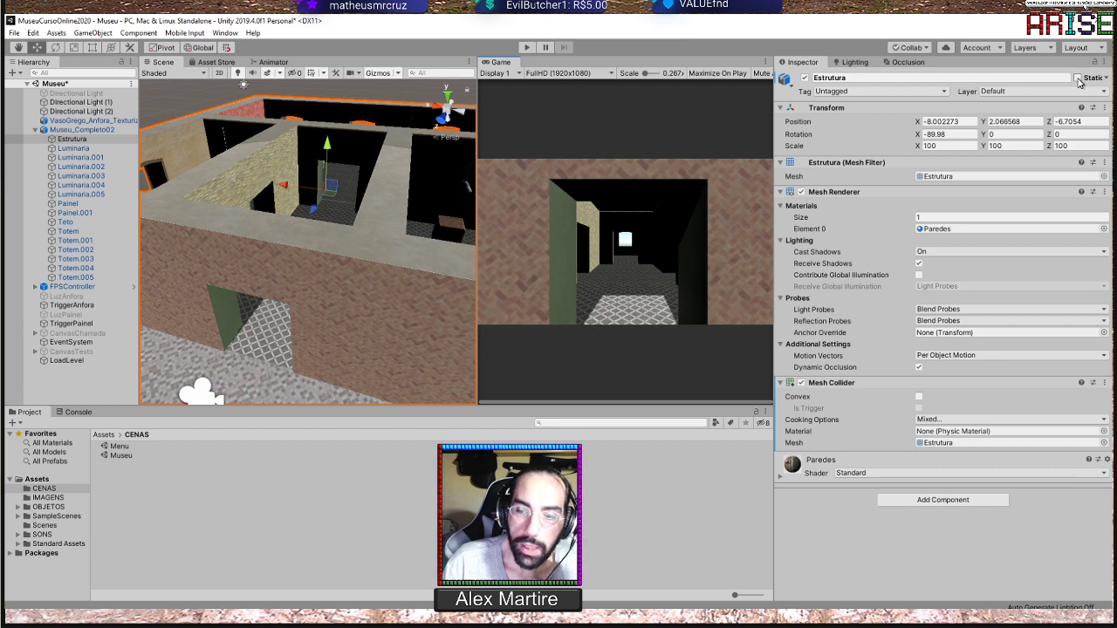
Mark the Estrutura object as Static and view the museum from above
{"action": "left_click", "coordinate": [1077, 79]}
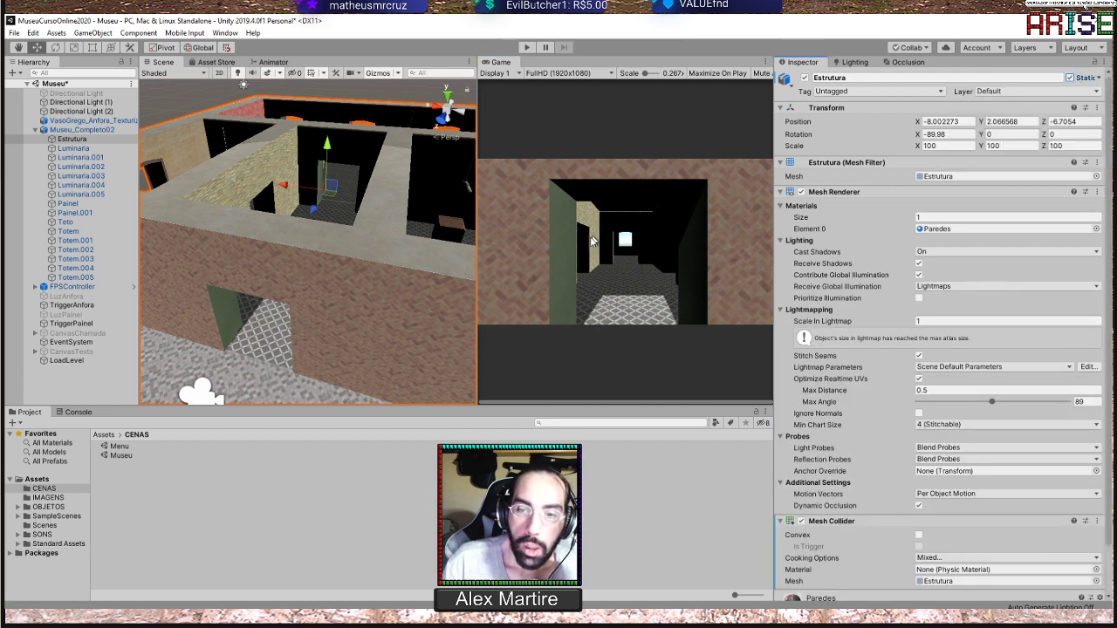
{"action": "scroll", "coordinate": [331, 174], "scroll_direction": "down", "scroll_amount": 5}
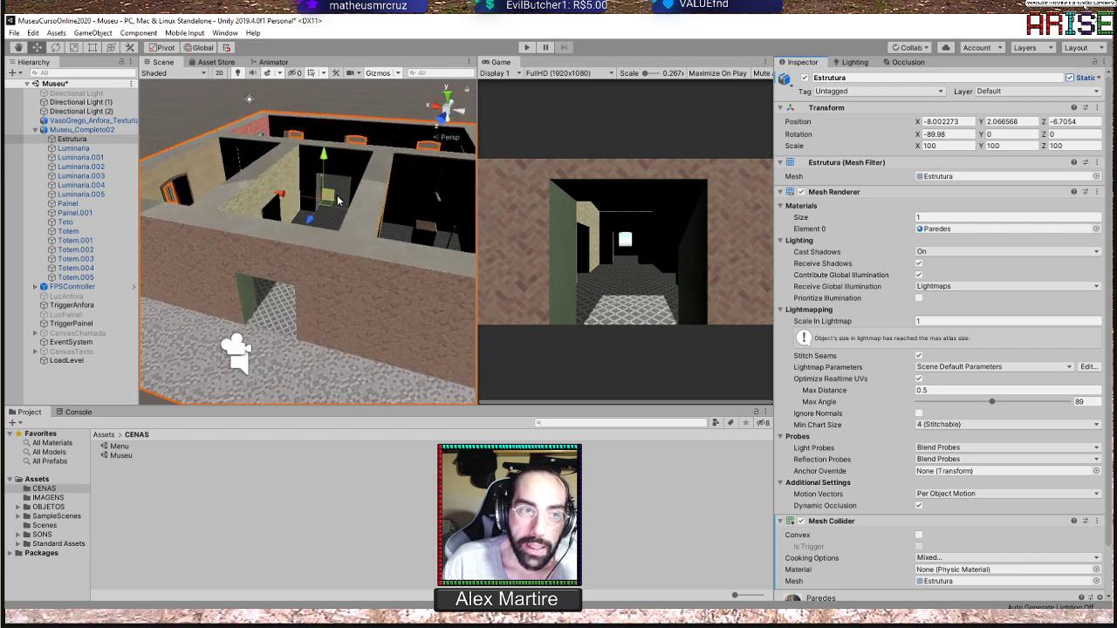
{"action": "scroll", "coordinate": [366, 205], "scroll_direction": "down", "scroll_amount": 3}
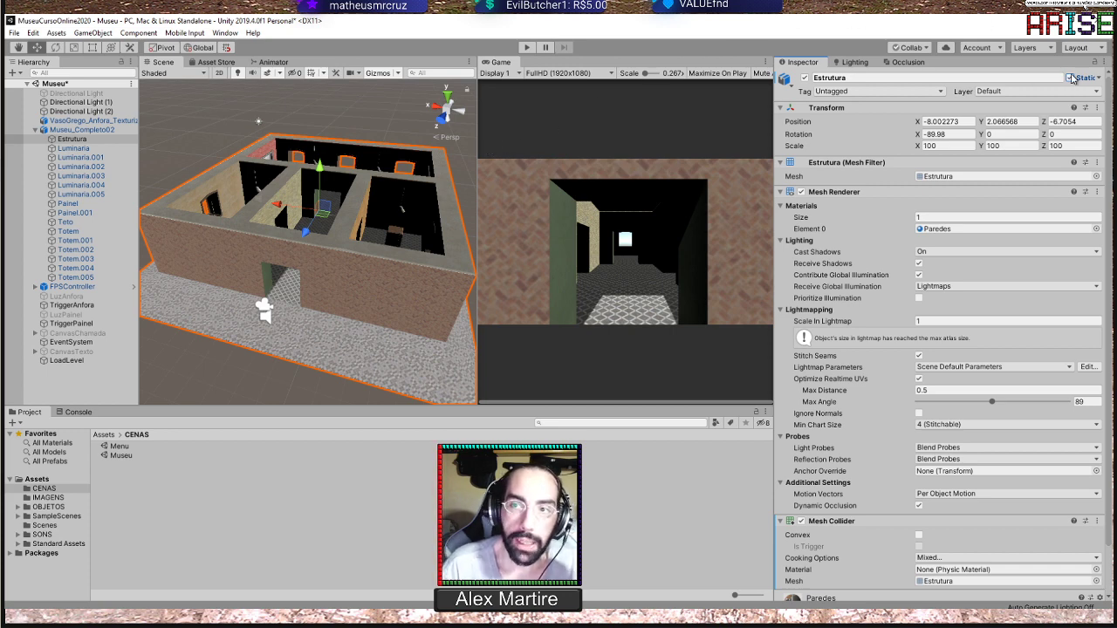
{"action": "scroll", "coordinate": [435, 187], "scroll_direction": "up", "scroll_amount": 1}
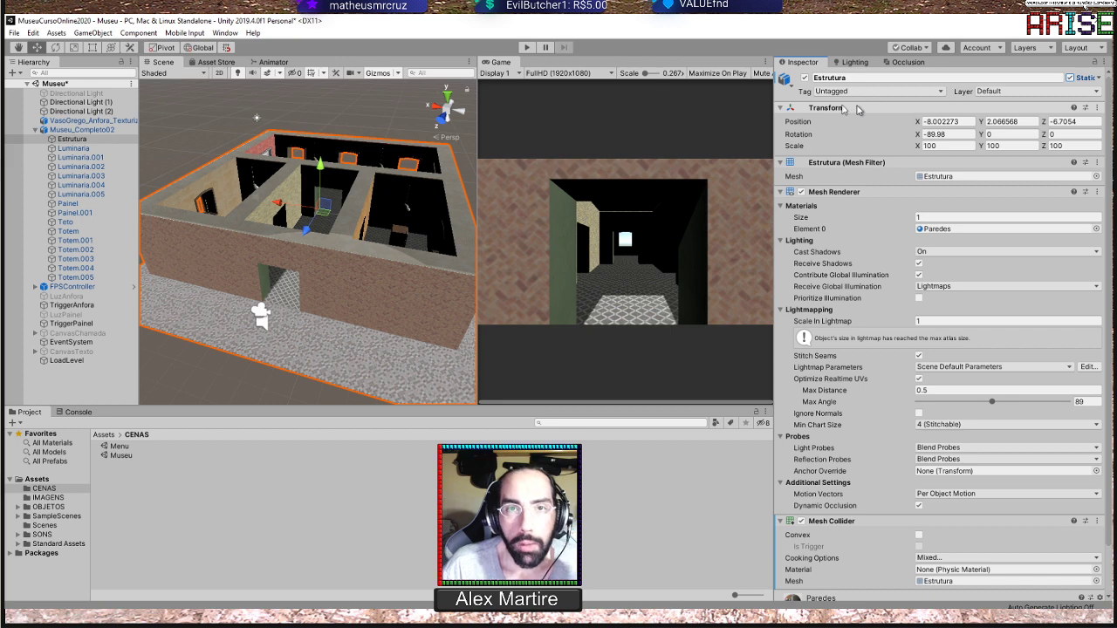
Try marking the Luminaria object as Static, and clear the Static flag on both Luminaria and Estrutura
{"action": "left_click", "coordinate": [73, 148]}
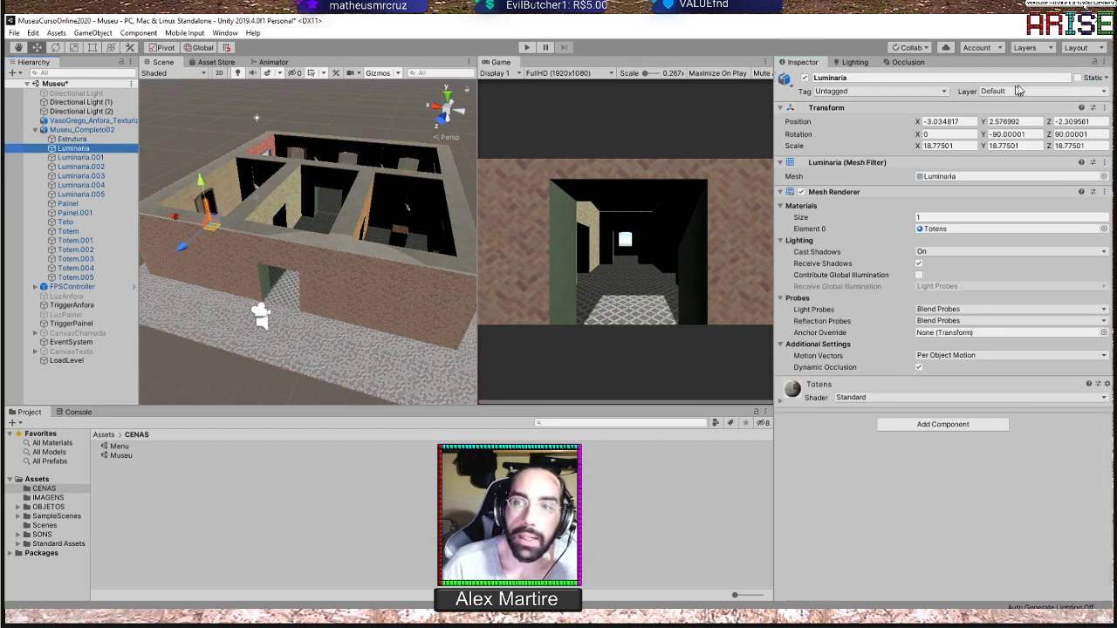
{"action": "left_click", "coordinate": [1077, 78]}
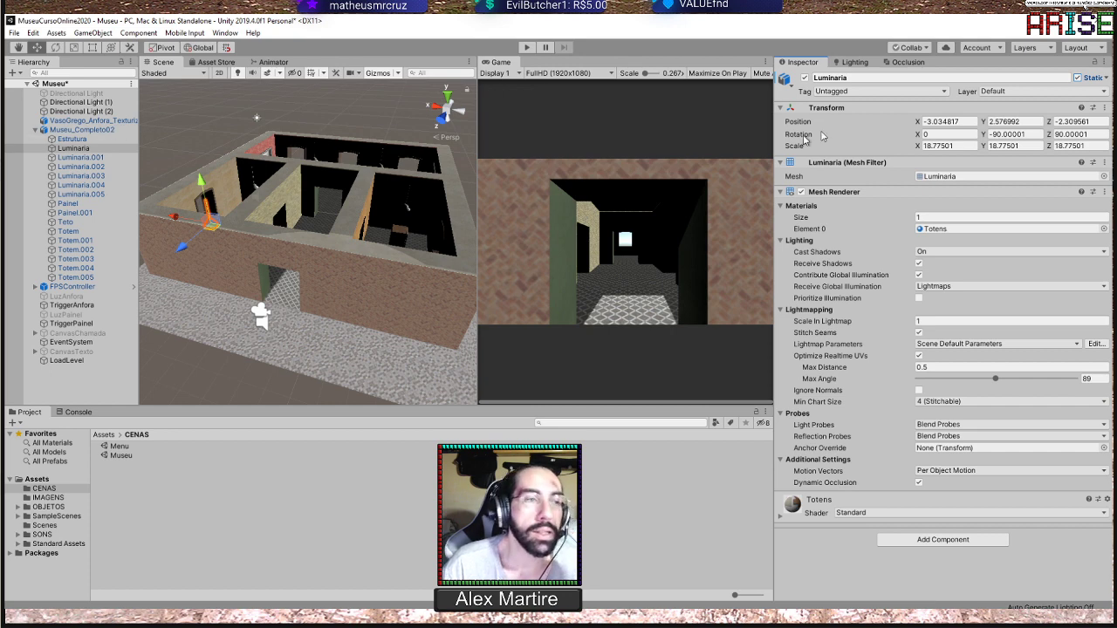
{"action": "left_click", "coordinate": [1077, 78]}
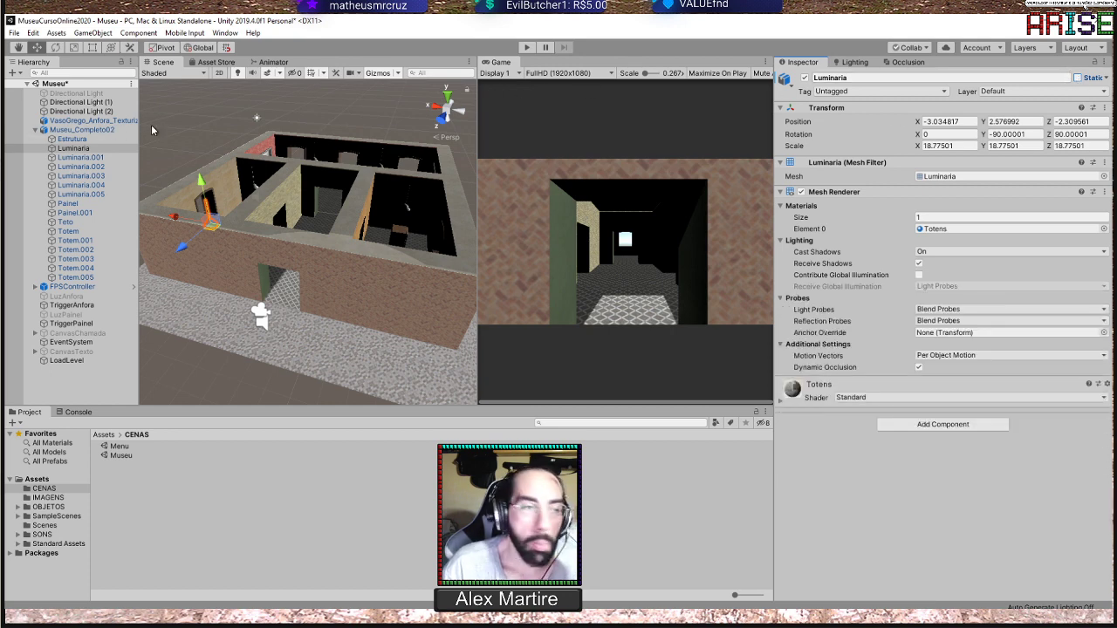
{"action": "left_click", "coordinate": [71, 139]}
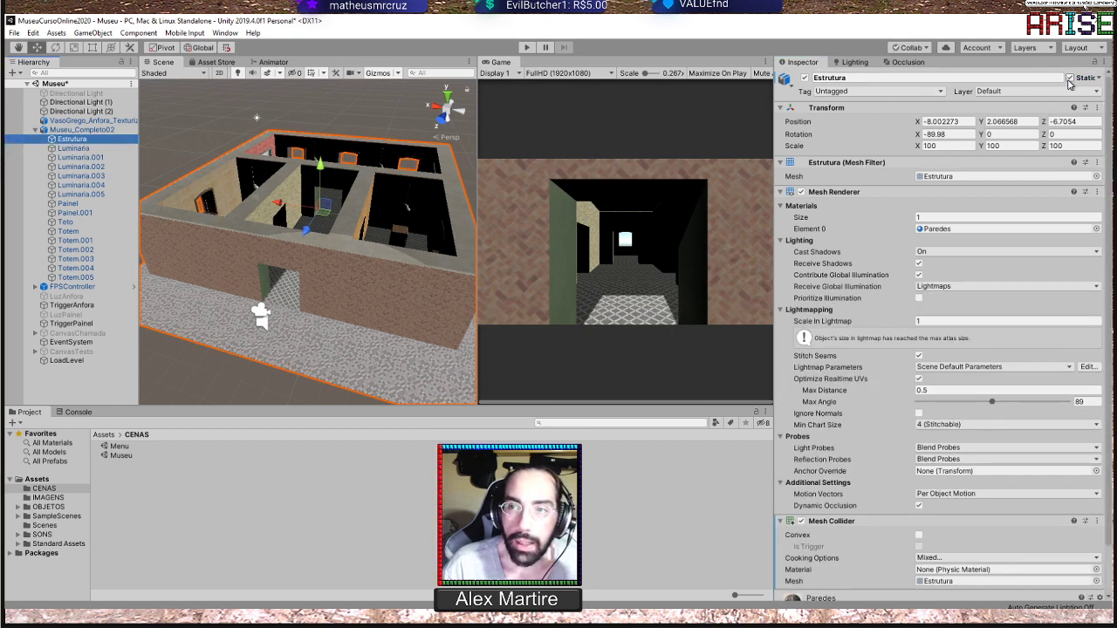
{"action": "left_click", "coordinate": [1078, 78]}
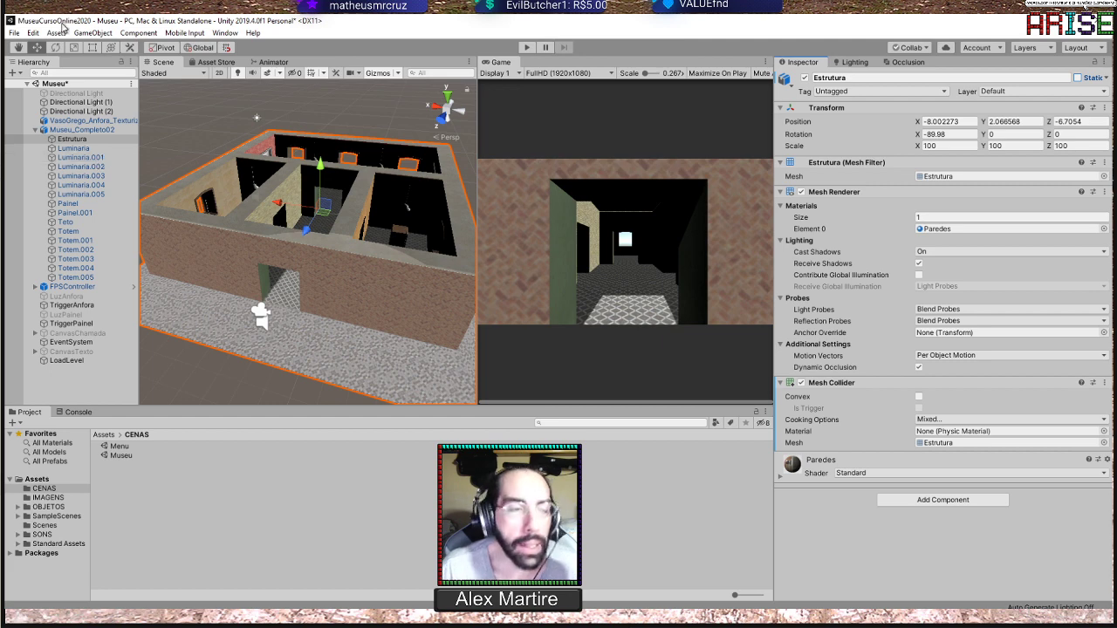
Mark the parent Museu_Completo02 as Static, applying the change to all its child objects
{"action": "left_click", "coordinate": [96, 130]}
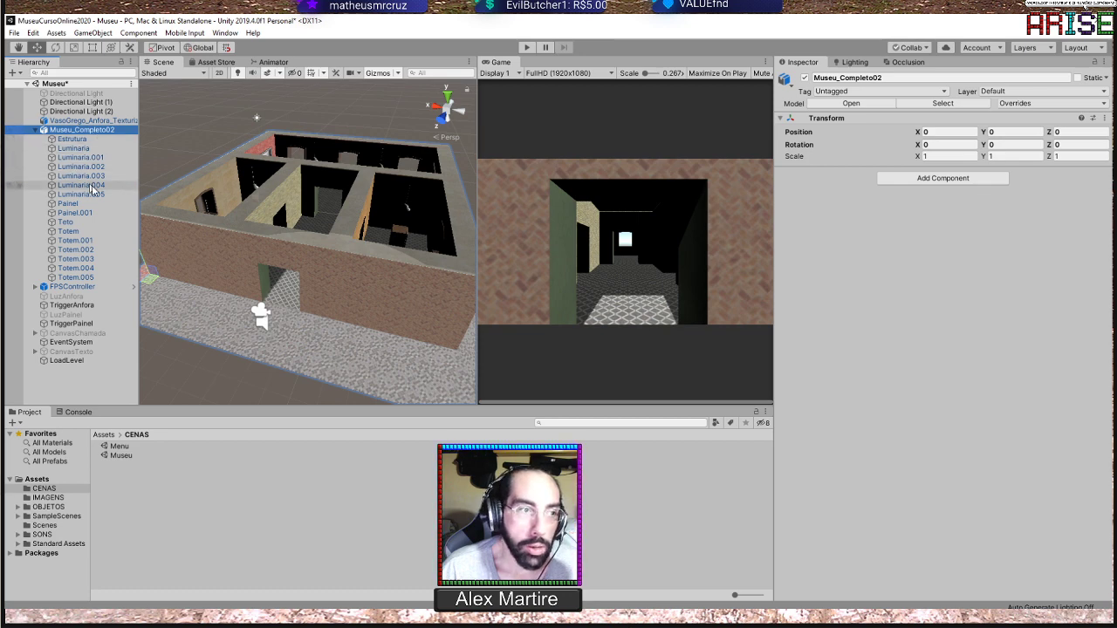
{"action": "scroll", "coordinate": [387, 219], "scroll_direction": "down", "scroll_amount": 2}
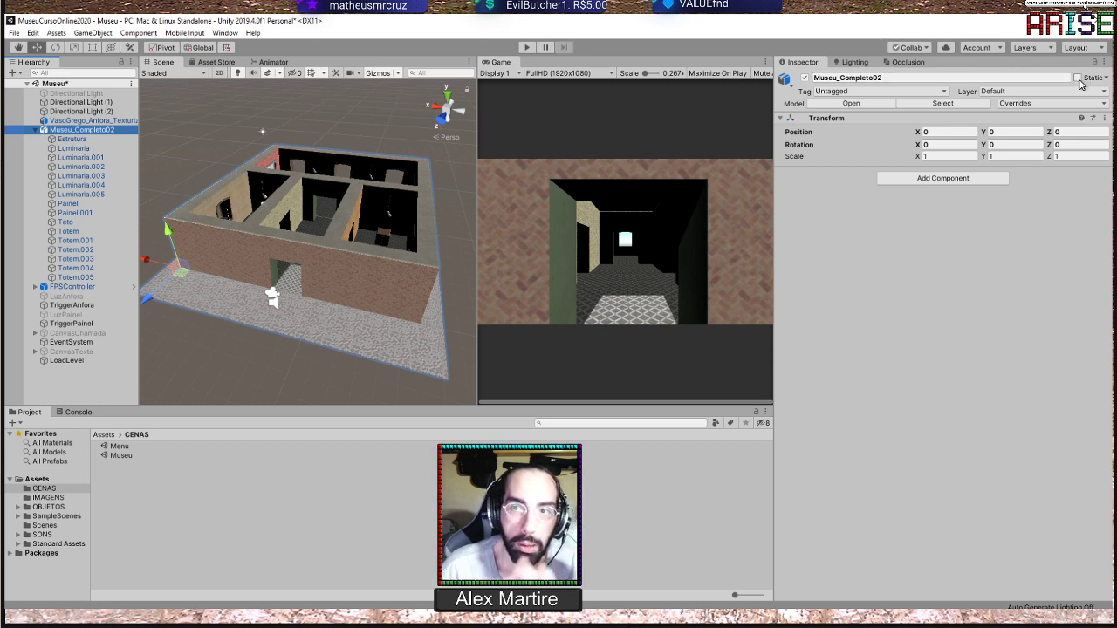
{"action": "left_click", "coordinate": [1077, 78]}
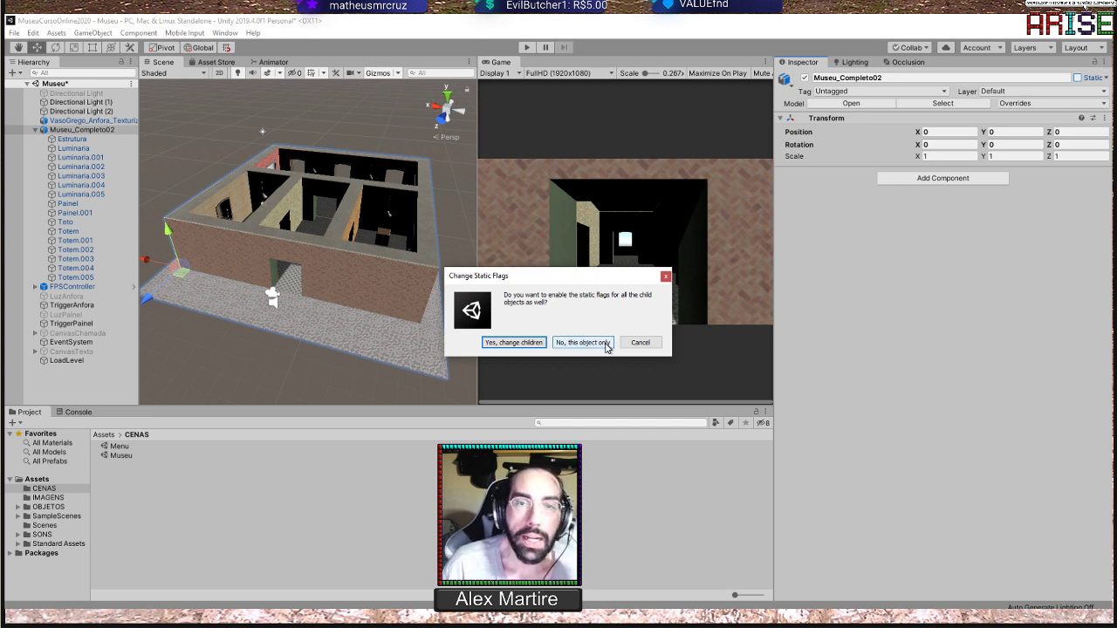
{"action": "left_click", "coordinate": [516, 343]}
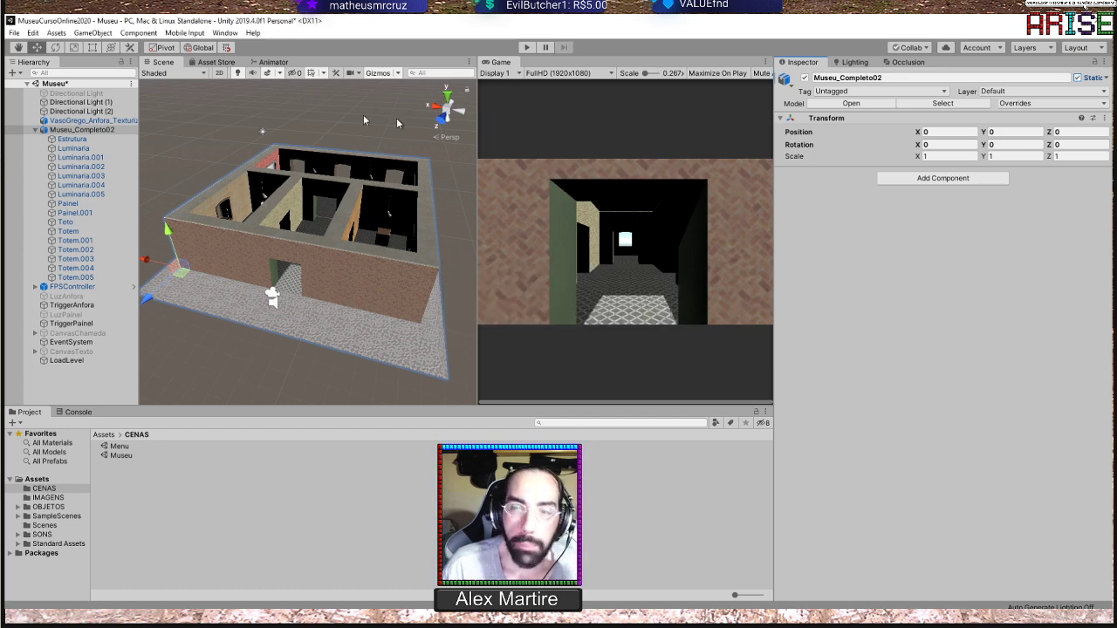
Check the Static flag on the children of Museu_Completo02, from Estrutura through Totem.005, and reselect the parent
{"action": "left_click", "coordinate": [85, 140]}
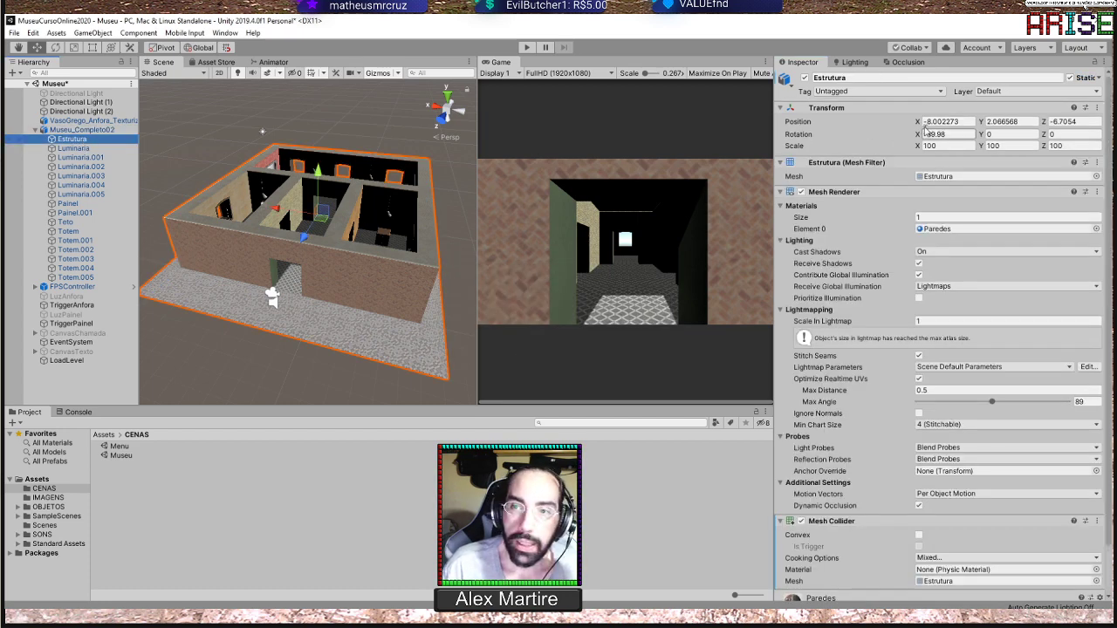
{"action": "left_click", "coordinate": [94, 149]}
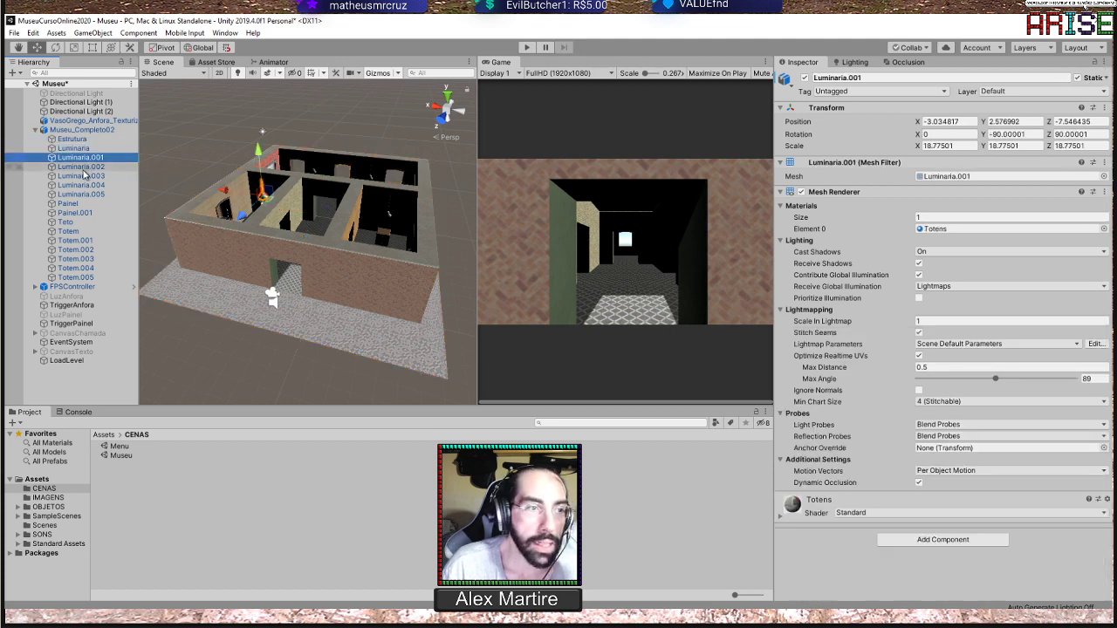
{"action": "left_click", "coordinate": [88, 169]}
{"action": "left_click", "coordinate": [87, 178]}
{"action": "left_click", "coordinate": [82, 187]}
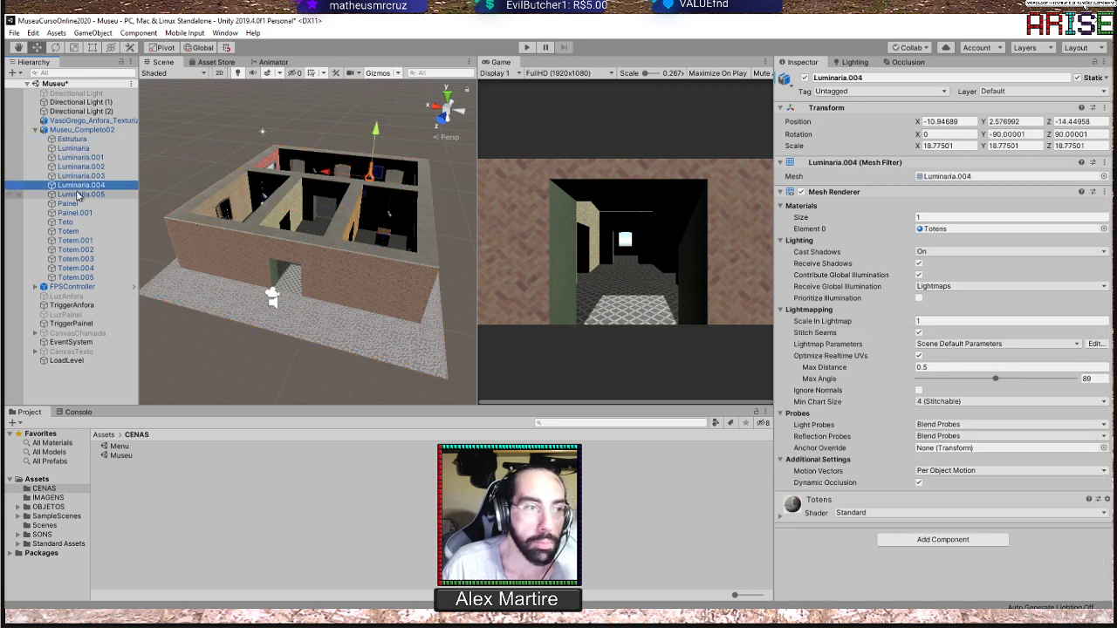
{"action": "left_click", "coordinate": [81, 194]}
{"action": "left_click", "coordinate": [70, 203]}
{"action": "left_click", "coordinate": [74, 213]}
{"action": "left_click", "coordinate": [67, 221]}
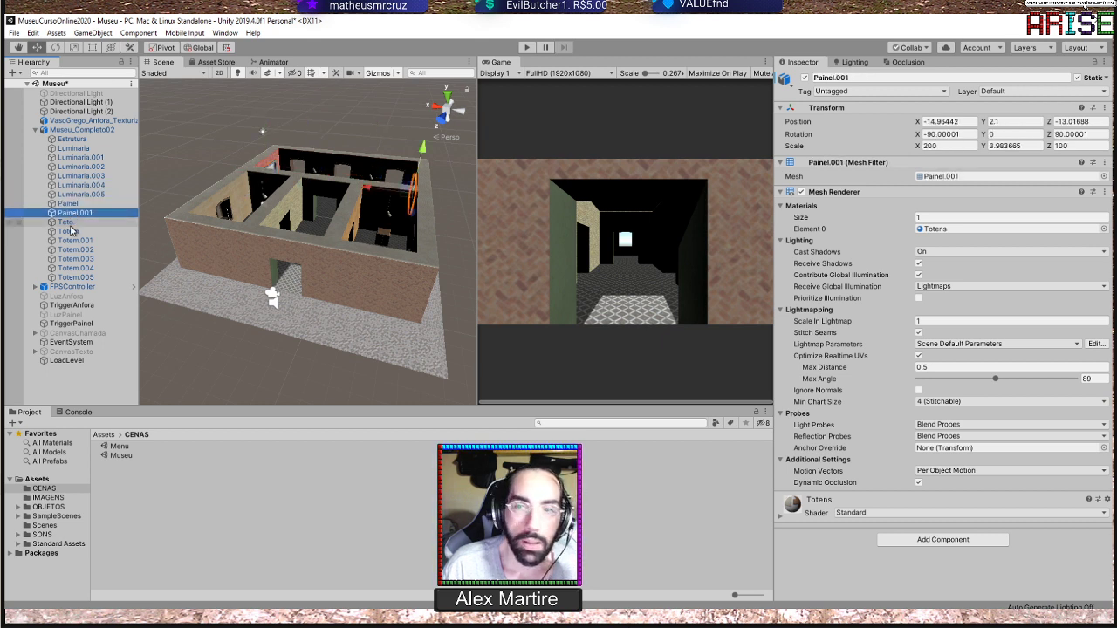
{"action": "left_click", "coordinate": [68, 231]}
{"action": "left_click", "coordinate": [75, 240]}
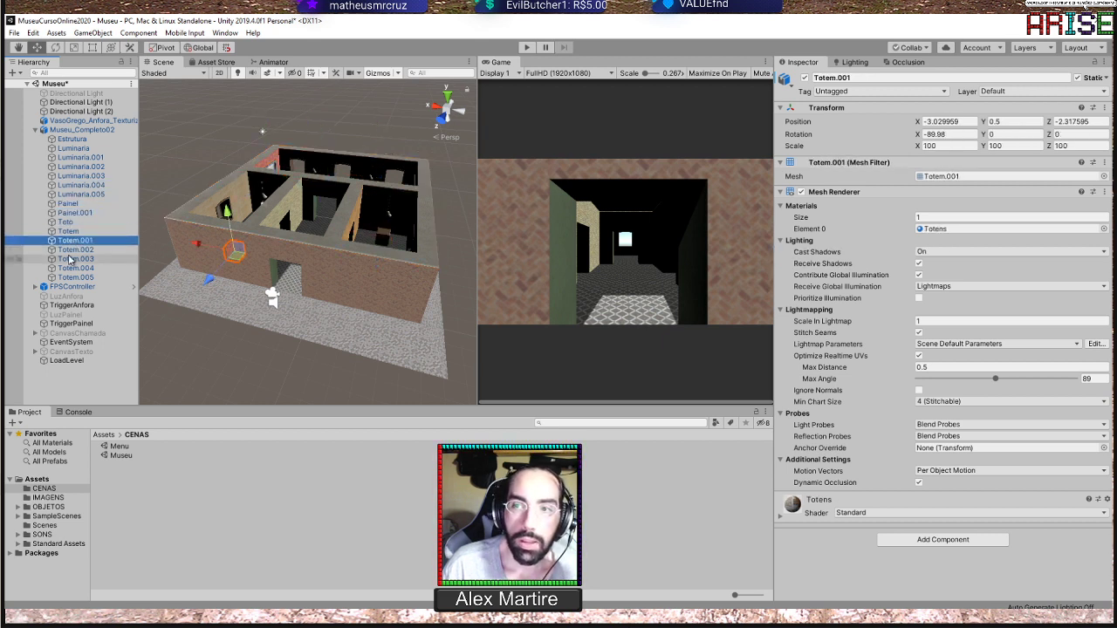
{"action": "left_click", "coordinate": [75, 250]}
{"action": "left_click", "coordinate": [74, 259]}
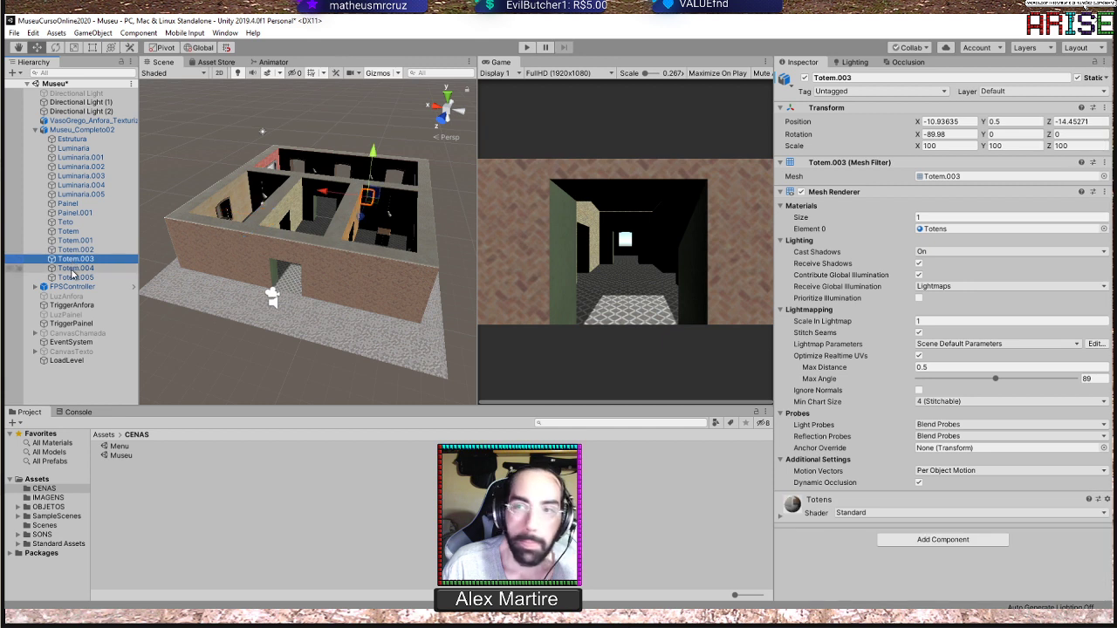
{"action": "left_click", "coordinate": [75, 268]}
{"action": "left_click", "coordinate": [76, 277]}
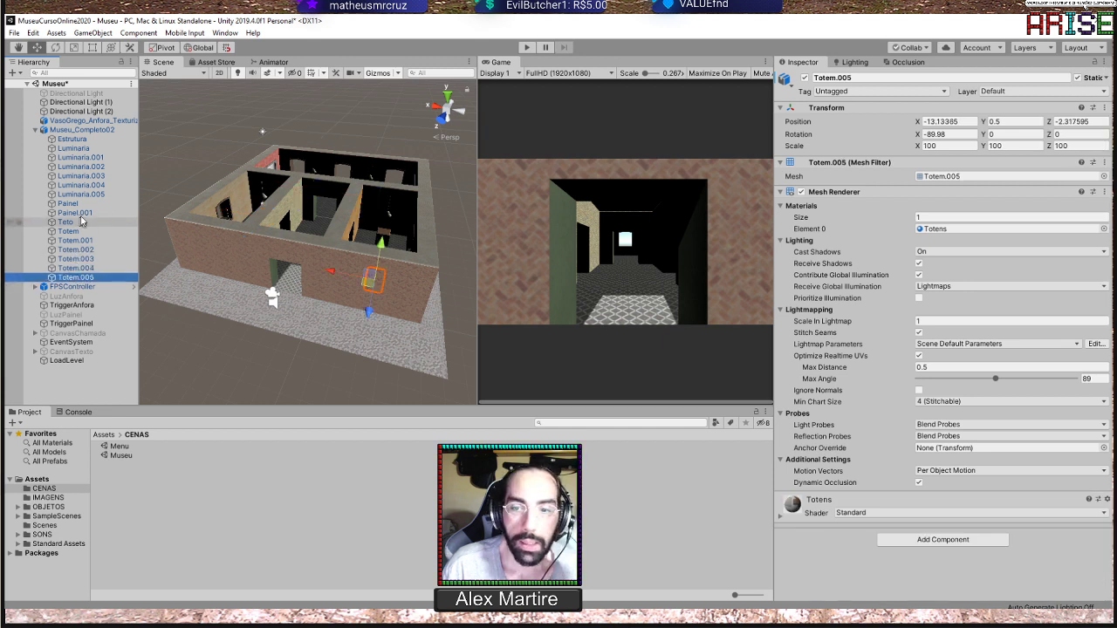
{"action": "left_click", "coordinate": [77, 130]}
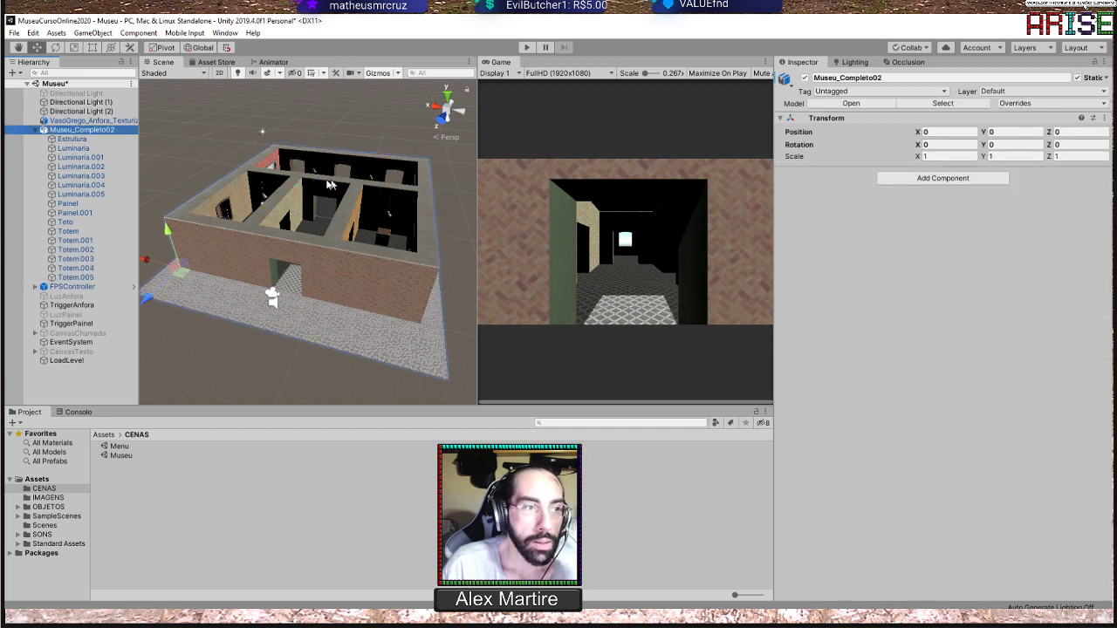
{"action": "scroll", "coordinate": [332, 197], "scroll_direction": "up", "scroll_amount": 4}
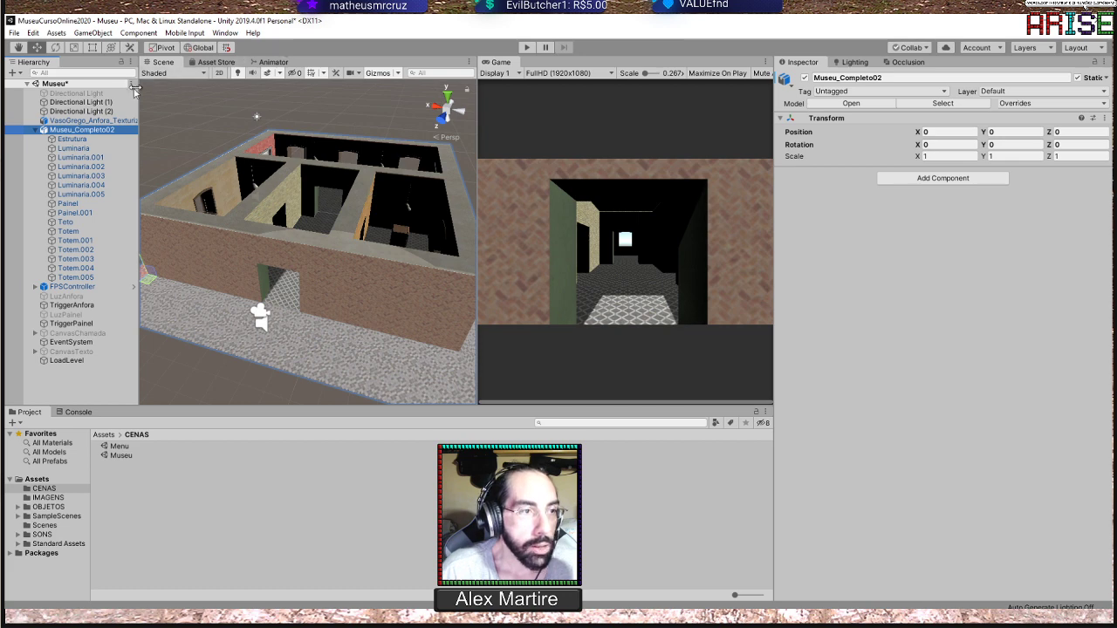
Deactivate the Directional Light (2) object in the museum scene
{"action": "left_click", "coordinate": [94, 103]}
{"action": "left_click", "coordinate": [97, 112]}
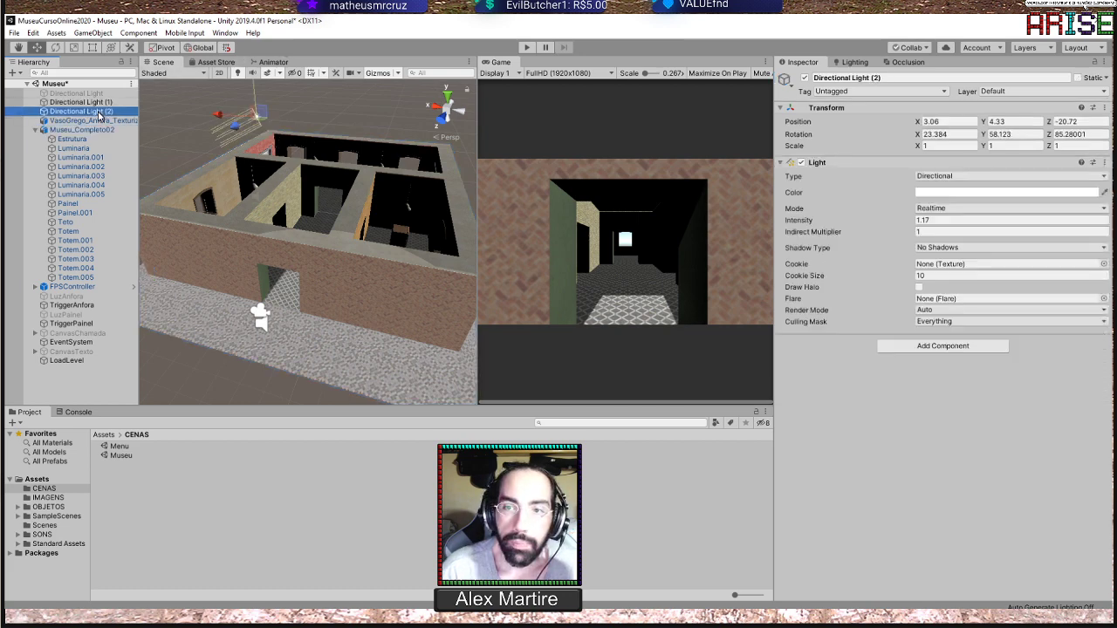
{"action": "left_click", "coordinate": [73, 140]}
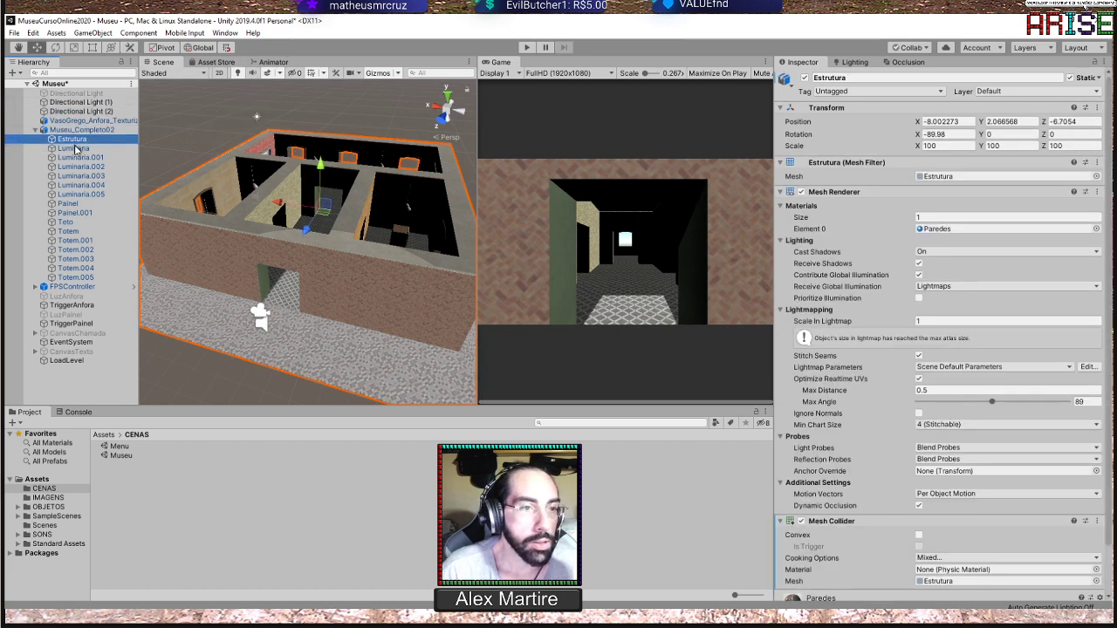
{"action": "scroll", "coordinate": [403, 190], "scroll_direction": "down", "scroll_amount": 4}
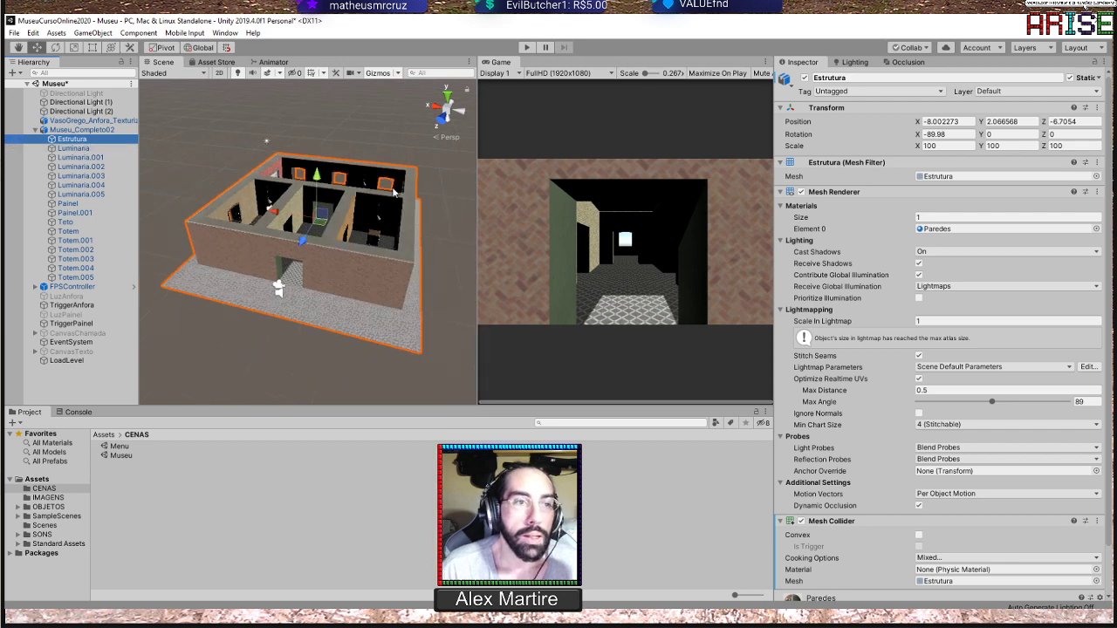
{"action": "mouse_move", "coordinate": [339, 145]}
{"action": "left_mouse_down", "text": "alt"}
{"action": "mouse_move", "coordinate": [373, 128]}
{"action": "mouse_move", "coordinate": [353, 144]}
{"action": "left_mouse_up", "text": "alt"}
{"action": "double_click", "coordinate": [80, 111]}
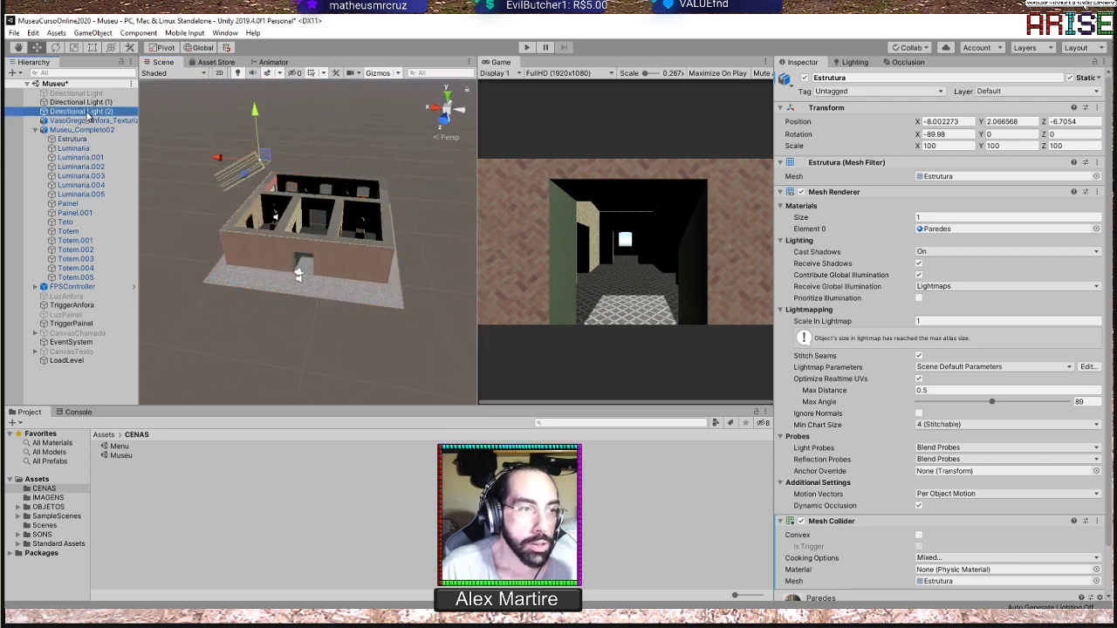
{"action": "left_click_drag", "start_coordinate": [311, 219], "coordinate": [274, 203], "text": "alt"}
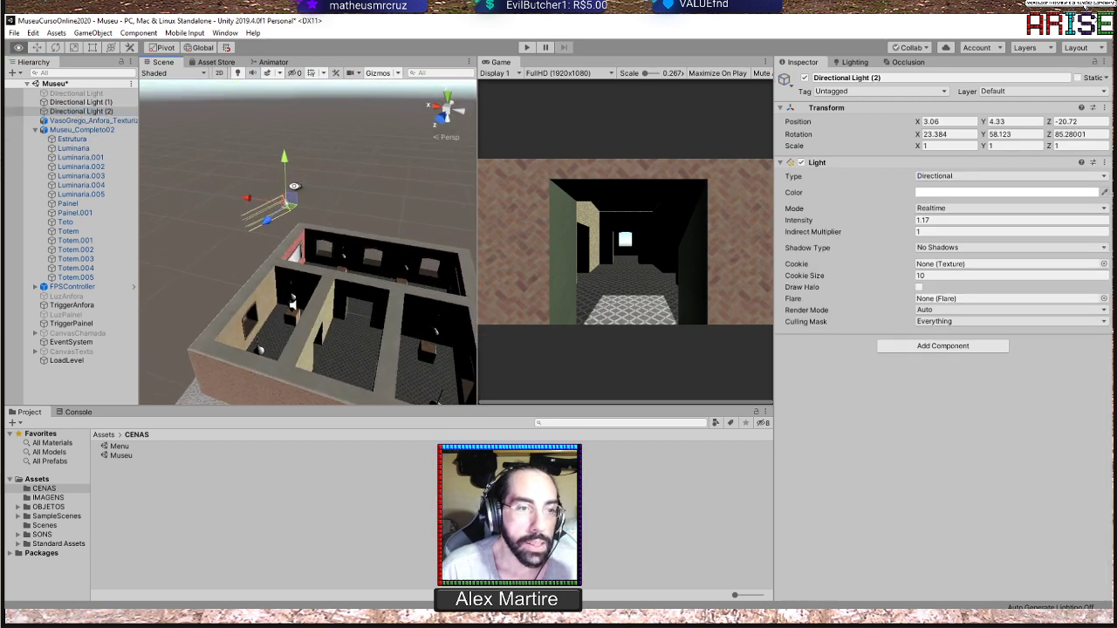
{"action": "left_click", "coordinate": [804, 77]}
Set the light mode of Directional Light (1) to Baked
{"action": "left_click", "coordinate": [98, 102]}
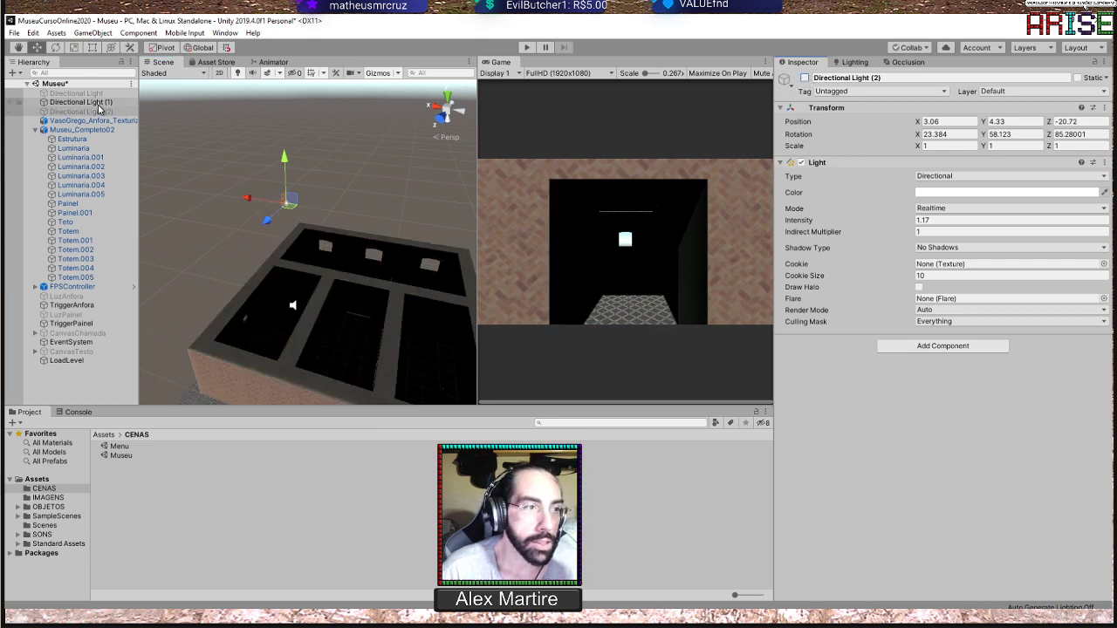
{"action": "left_click_drag", "start_coordinate": [340, 209], "coordinate": [320, 234], "text": "alt"}
{"action": "scroll", "coordinate": [355, 225], "scroll_direction": "up", "scroll_amount": 2}
{"action": "scroll", "coordinate": [340, 255], "scroll_direction": "up", "scroll_amount": 3}
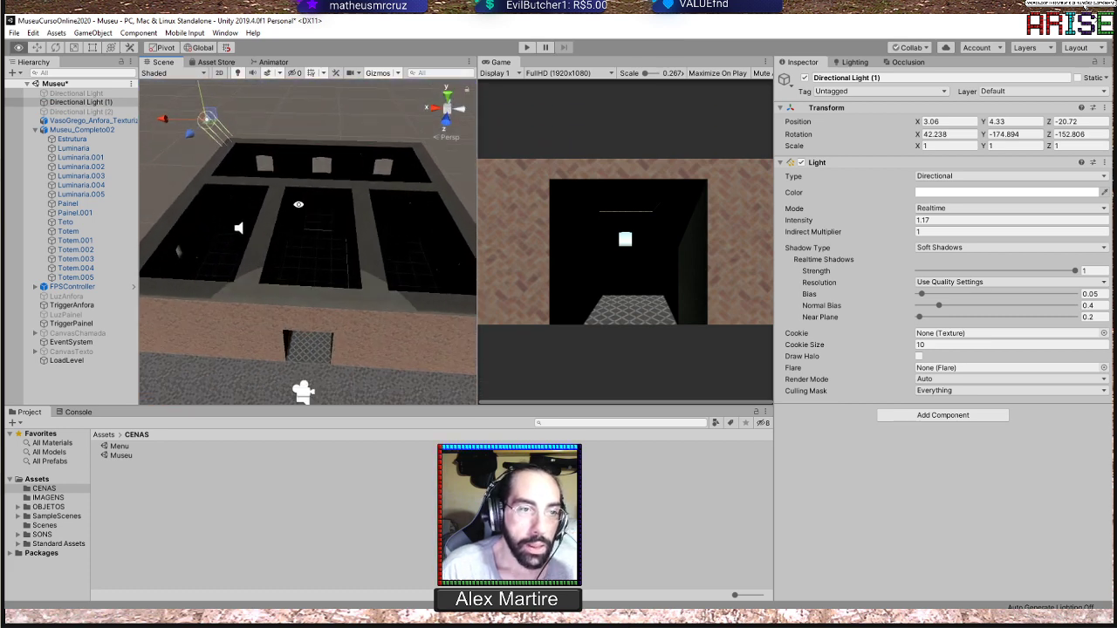
{"action": "scroll", "coordinate": [319, 232], "scroll_direction": "down", "scroll_amount": 1}
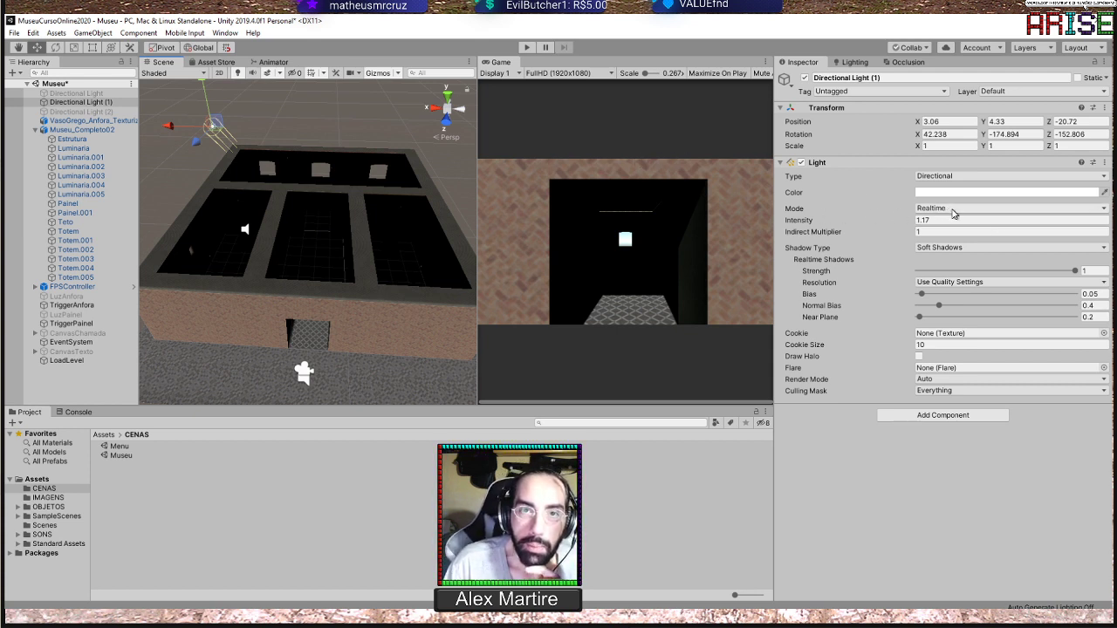
{"action": "left_click", "coordinate": [1104, 210]}
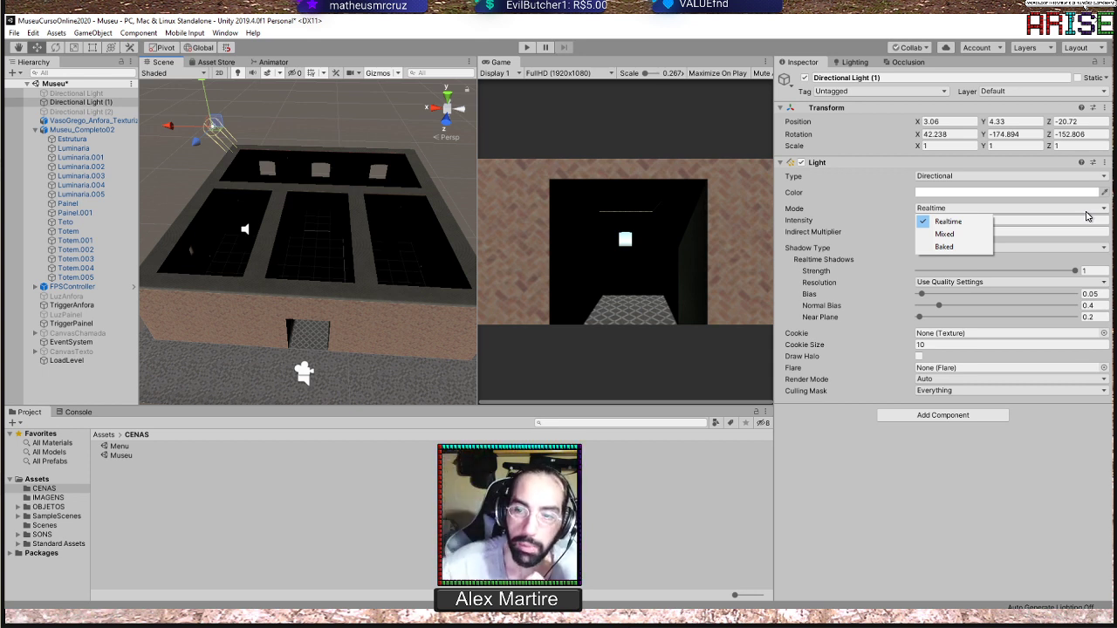
{"action": "left_click", "coordinate": [959, 250]}
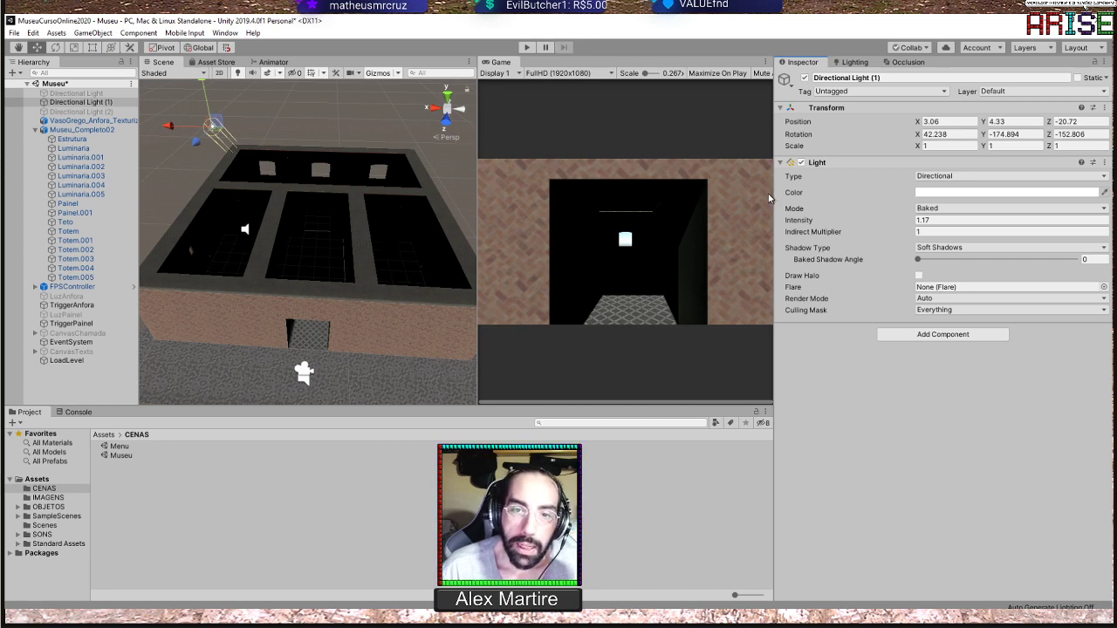
Review the scene's environment and lightmapping settings in a widened Lighting window and start generating the lighting
{"action": "left_click_drag", "start_coordinate": [773, 194], "coordinate": [663, 189]}
{"action": "left_click", "coordinate": [742, 63]}
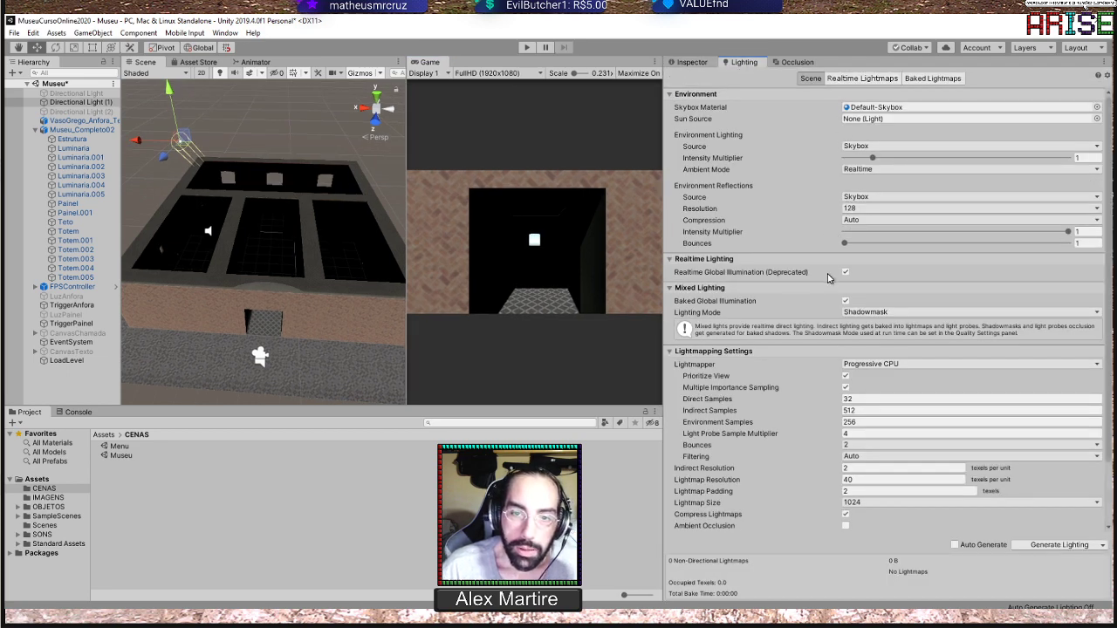
{"action": "scroll", "coordinate": [794, 277], "scroll_direction": "down", "scroll_amount": 2}
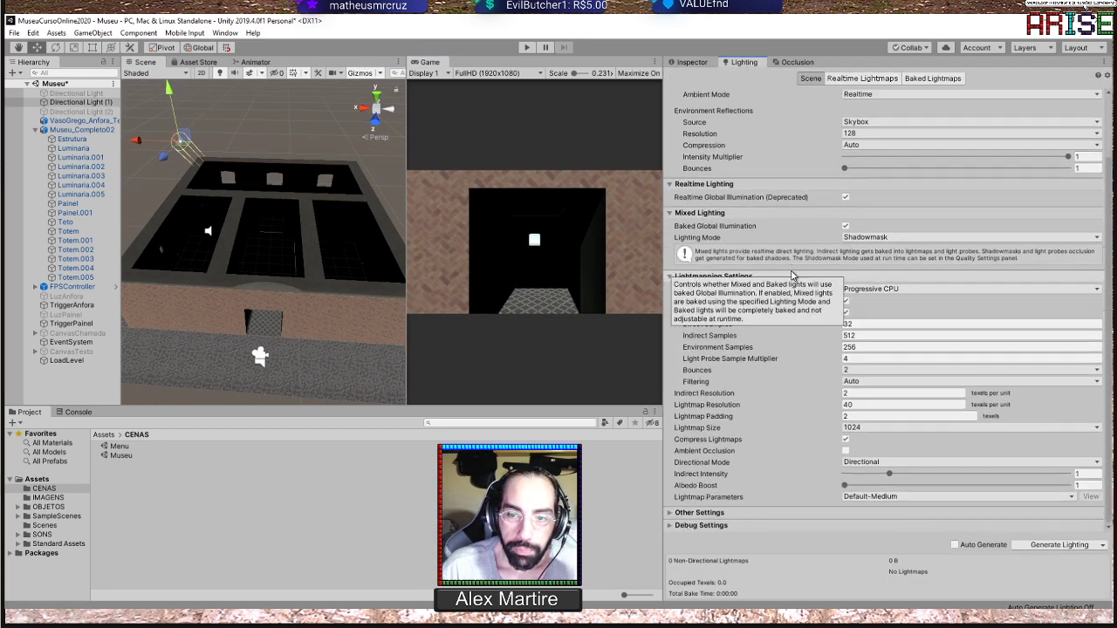
{"action": "scroll", "coordinate": [803, 137], "scroll_direction": "up", "scroll_amount": 2}
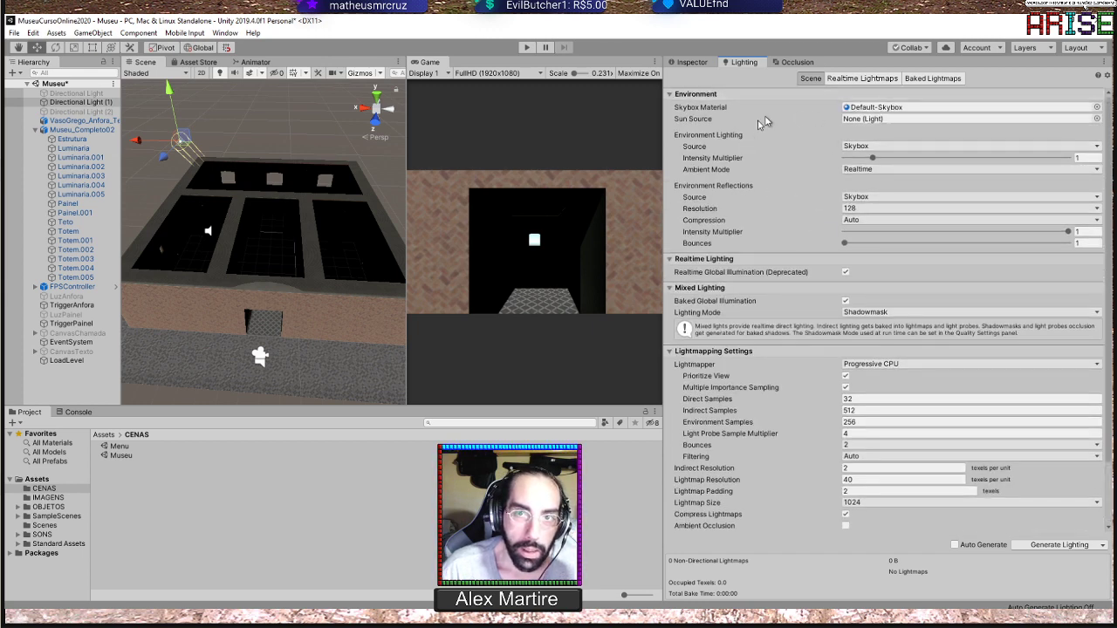
{"action": "scroll", "coordinate": [822, 281], "scroll_direction": "down", "scroll_amount": 2}
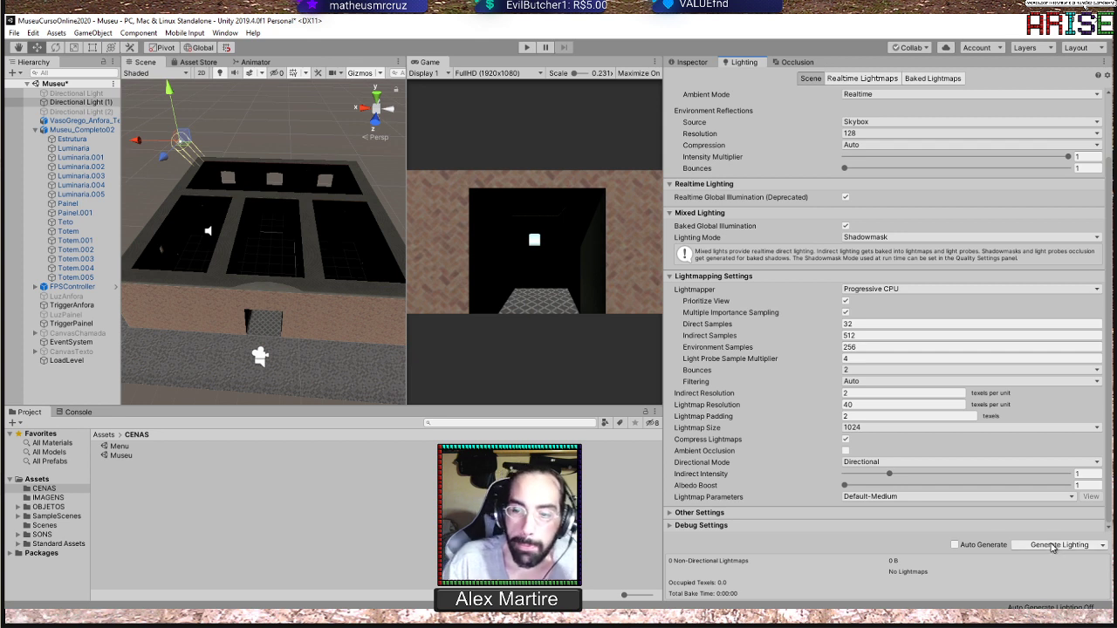
{"action": "left_click", "coordinate": [1051, 545]}
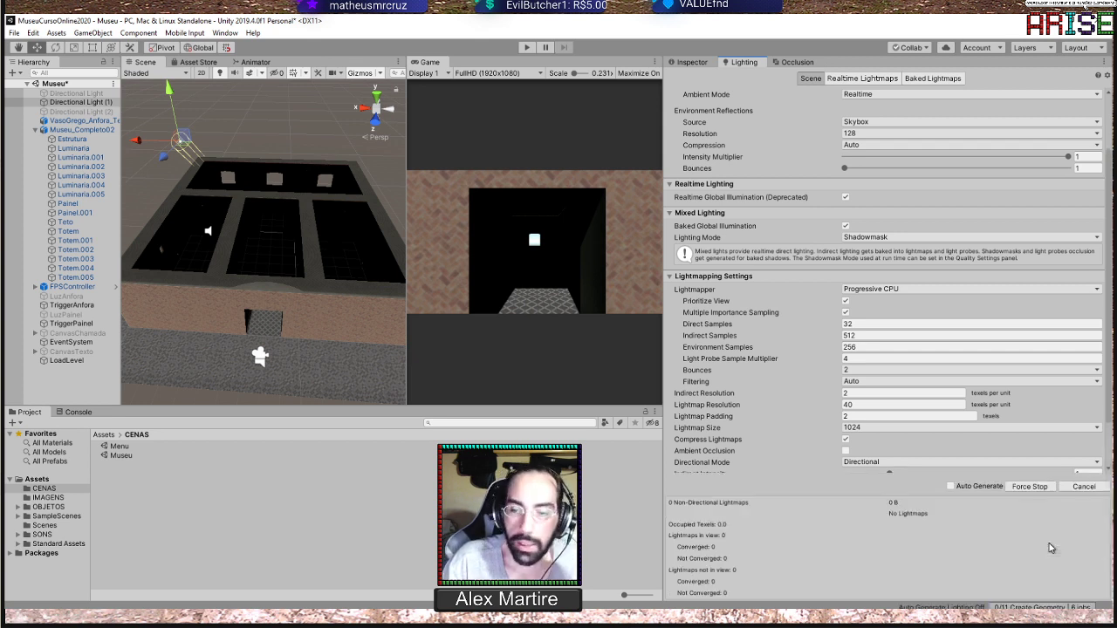
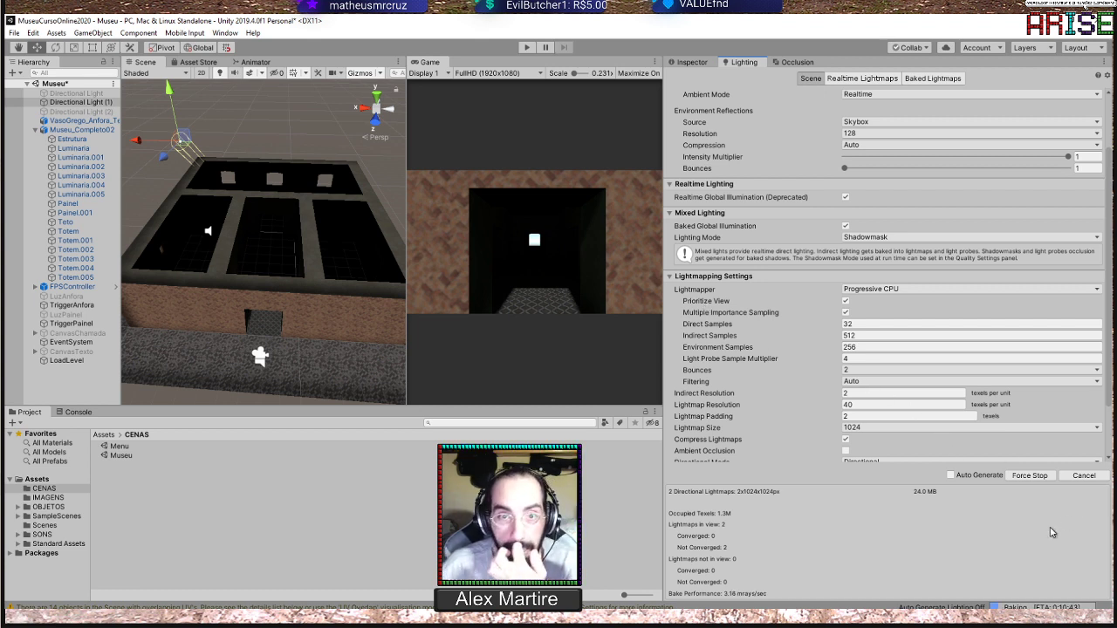
Review the available Lightmapper options and inspect the lightmapping properties of the Estrutura object
{"action": "left_click", "coordinate": [1098, 289]}
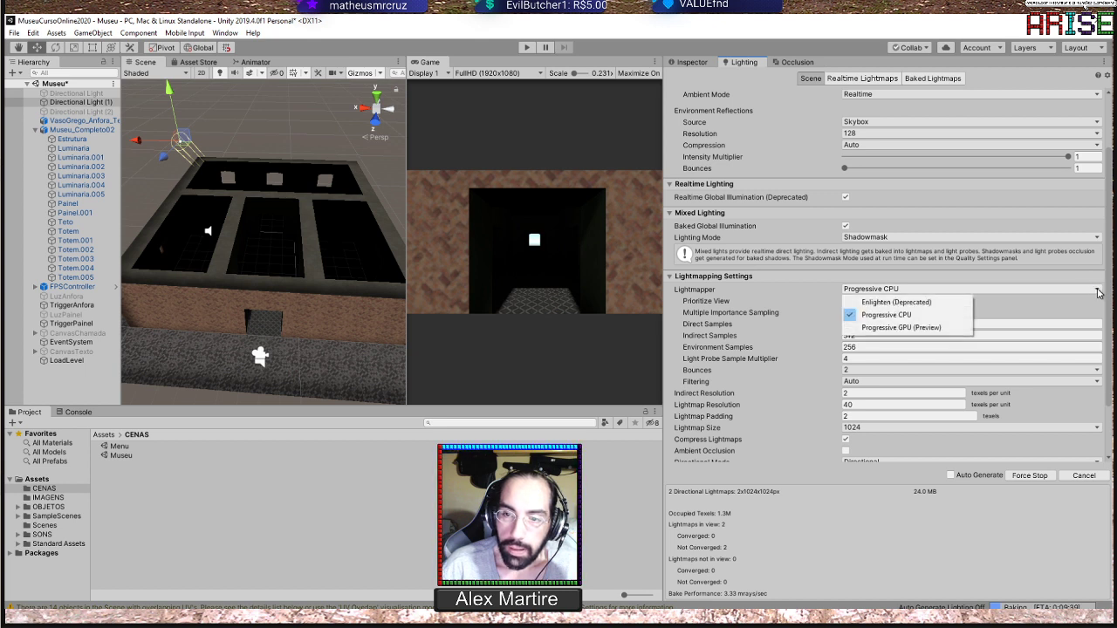
{"action": "left_click", "coordinate": [890, 549]}
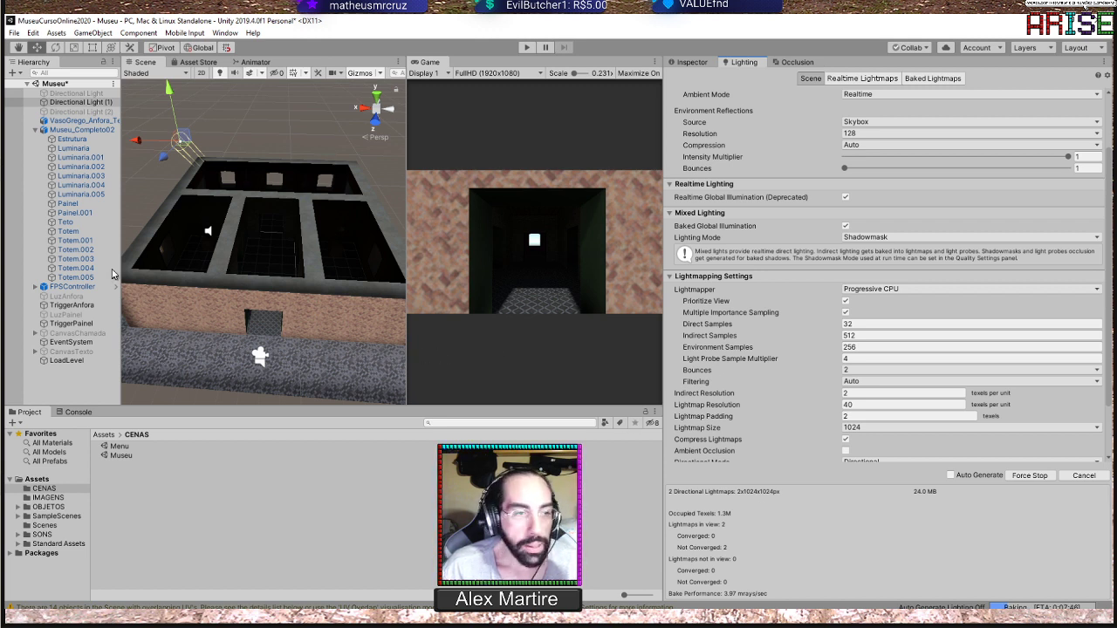
{"action": "left_click", "coordinate": [72, 139]}
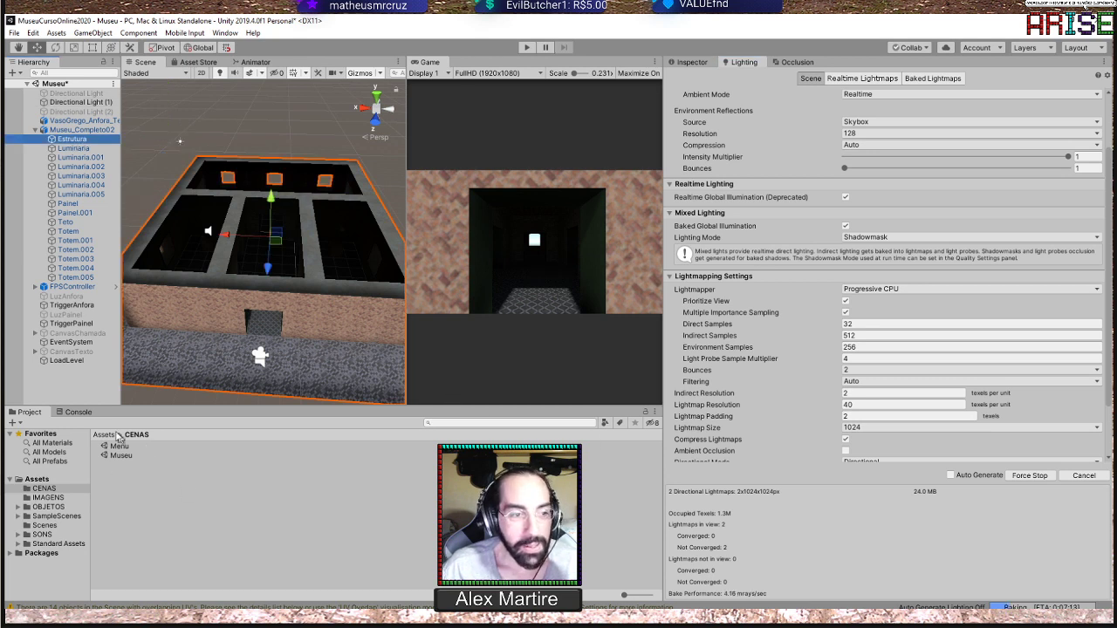
{"action": "left_click", "coordinate": [695, 63]}
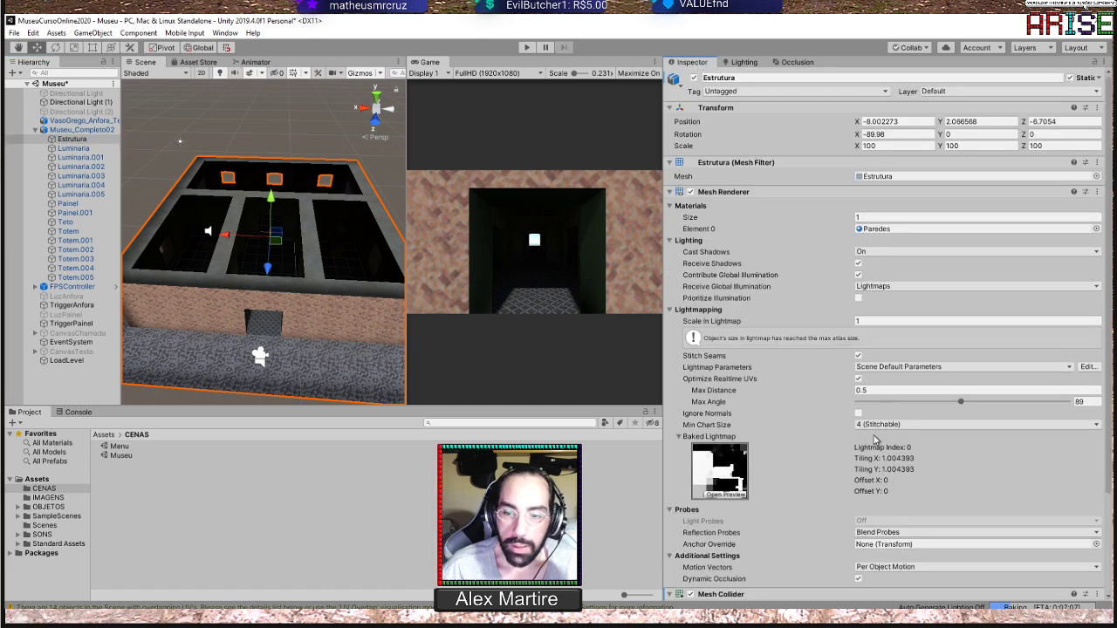
Find Museu_Completo02 in the OBJETOS/Museu asset folder, check its Model import settings, including Generate Lightmap UVs, and clear the selection
{"action": "left_click", "coordinate": [103, 435]}
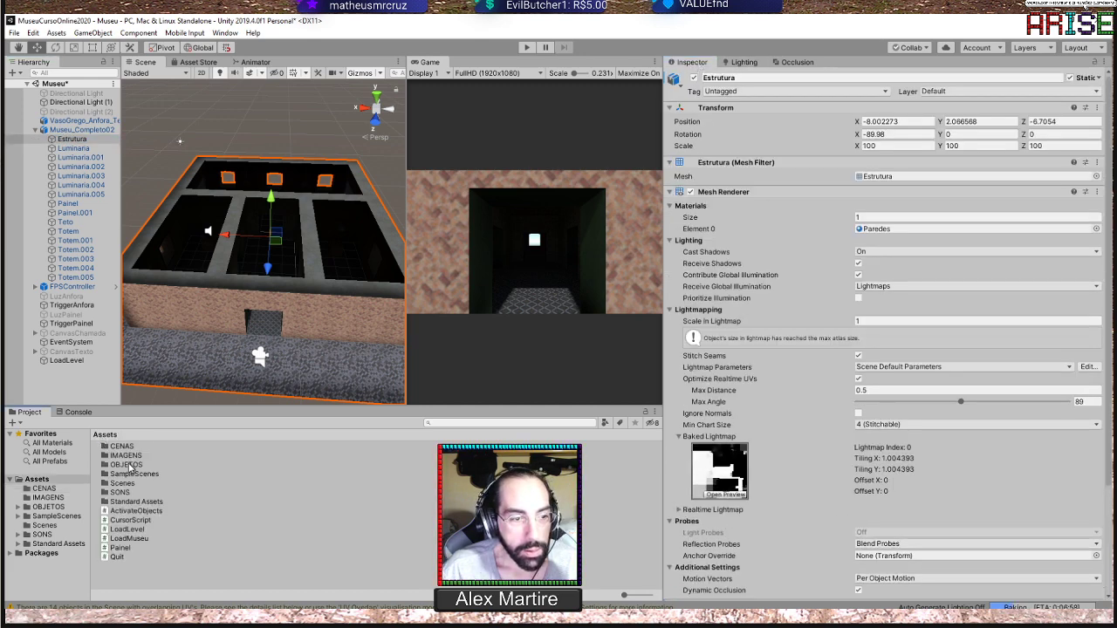
{"action": "double_click", "coordinate": [127, 465]}
{"action": "double_click", "coordinate": [121, 455]}
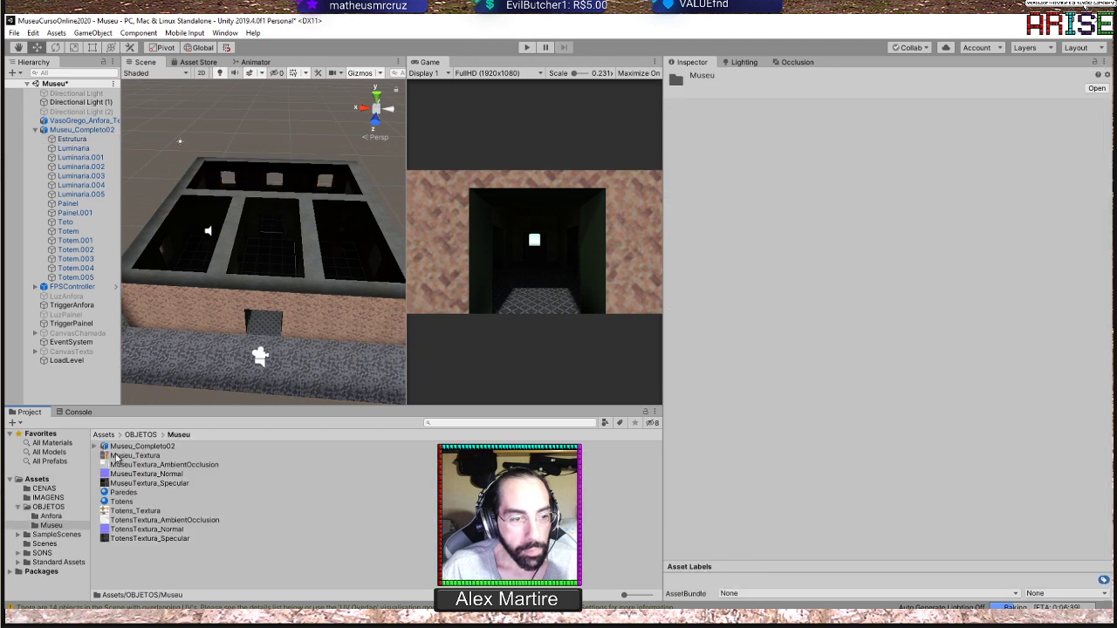
{"action": "left_click", "coordinate": [135, 448]}
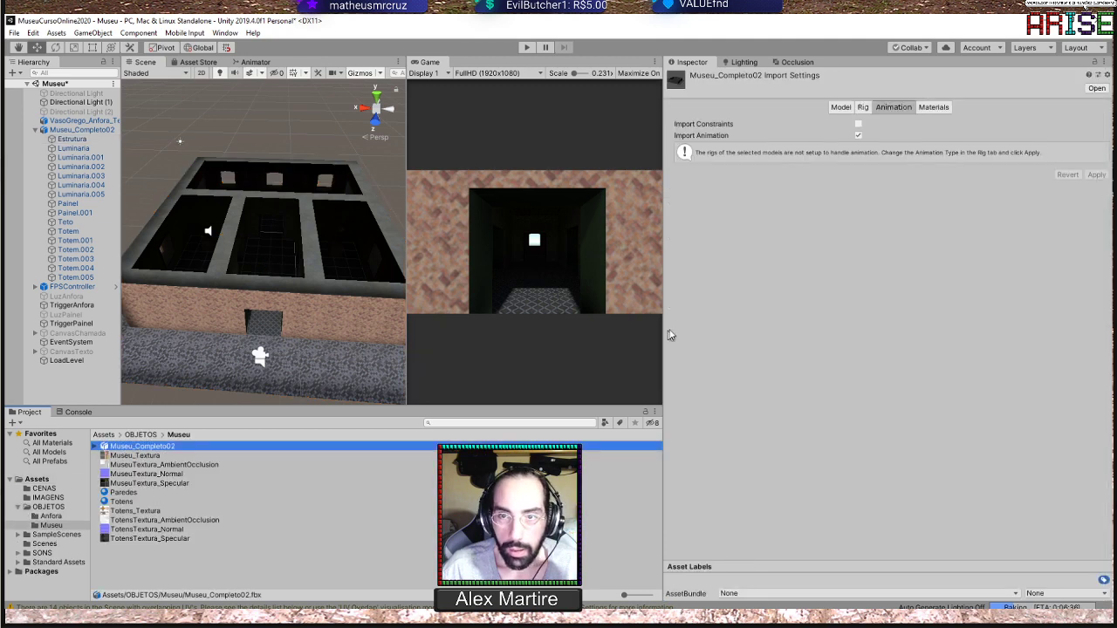
{"action": "left_click", "coordinate": [840, 107]}
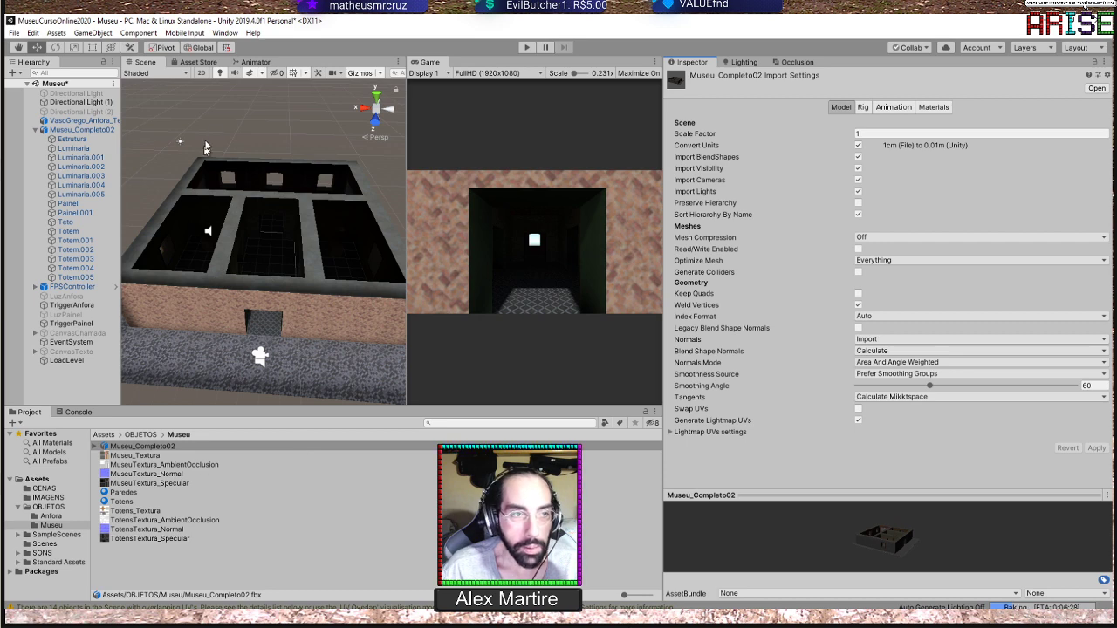
{"action": "left_click", "coordinate": [213, 125]}
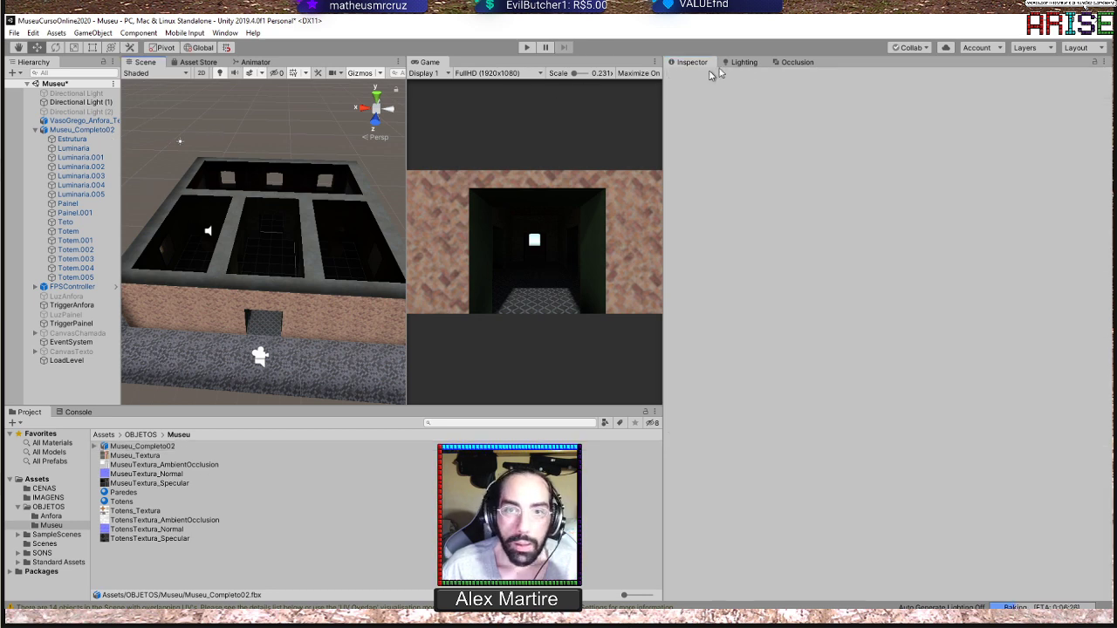
Return to the scene lighting settings in a narrower Lighting window and look over the Lightmapper choices again
{"action": "left_click", "coordinate": [743, 63]}
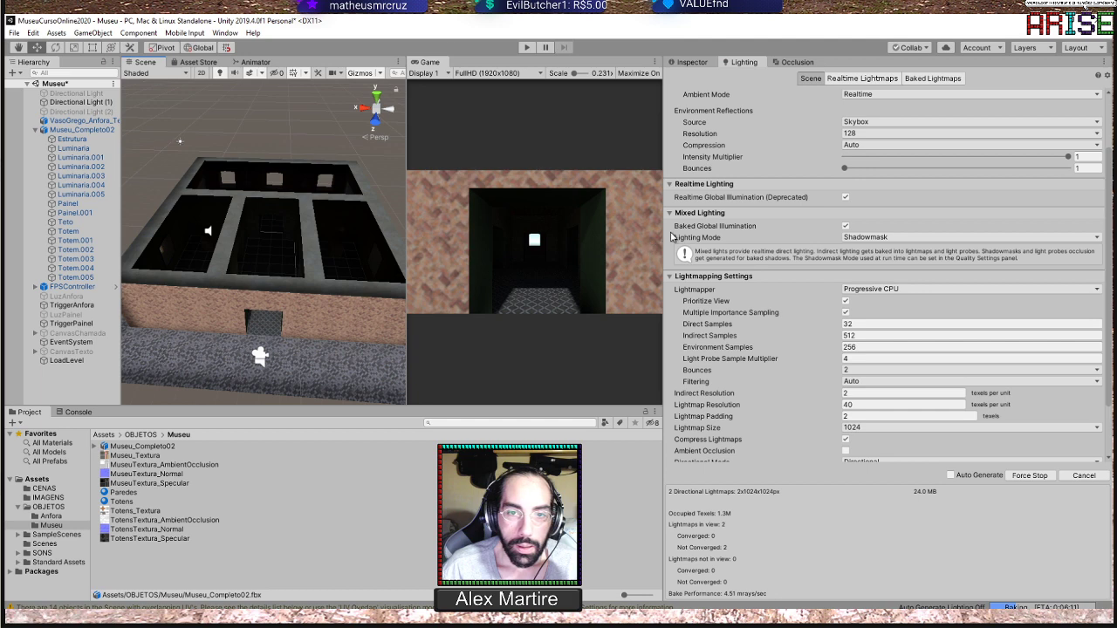
{"action": "left_click_drag", "start_coordinate": [660, 228], "coordinate": [721, 226]}
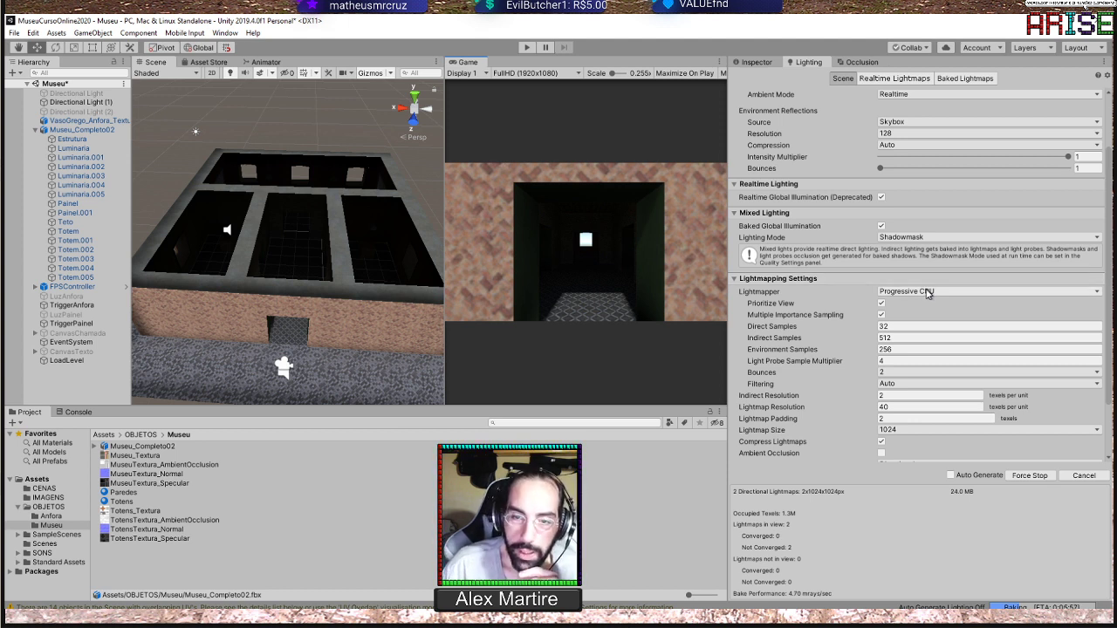
{"action": "left_click", "coordinate": [932, 292]}
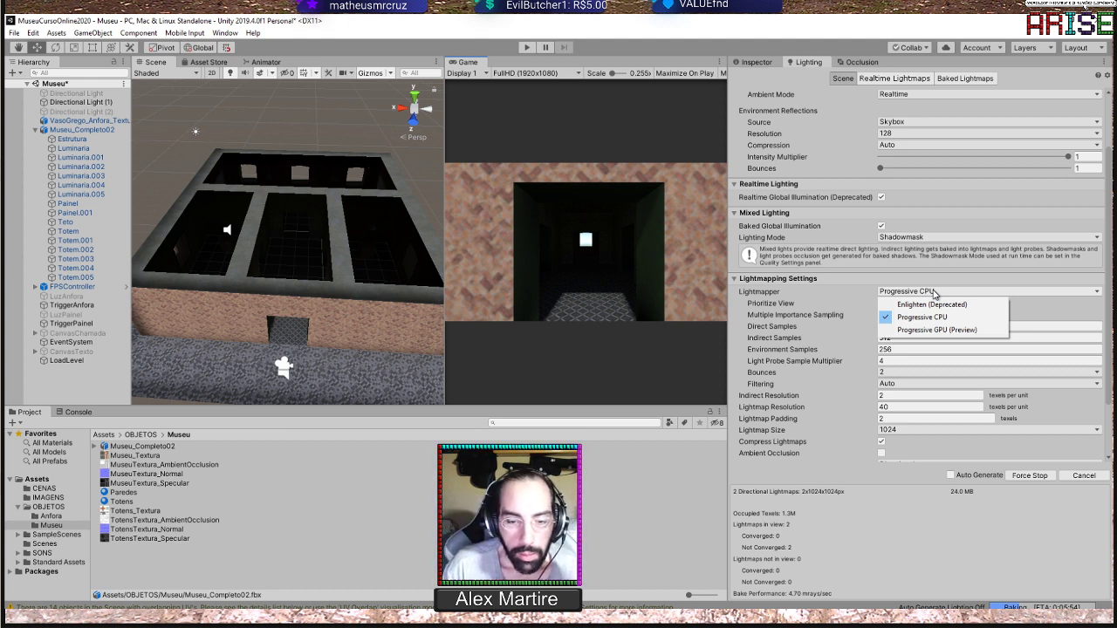
{"action": "left_click", "coordinate": [84, 419]}
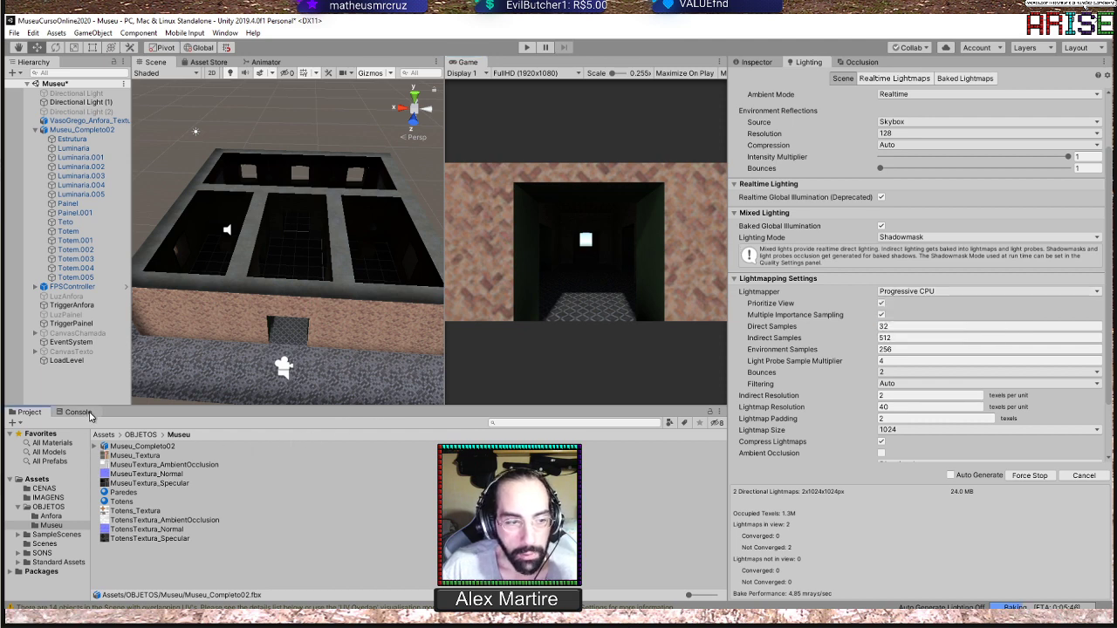
Clear the console messages and return to the project's Museu asset folder
{"action": "left_click", "coordinate": [85, 416]}
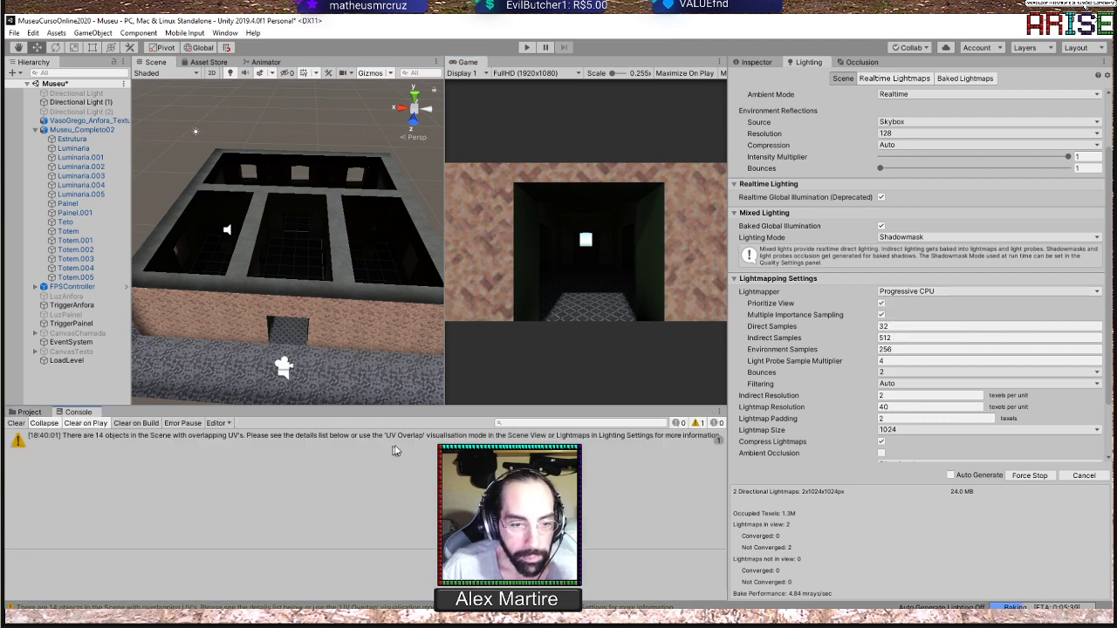
{"action": "left_click", "coordinate": [14, 422]}
{"action": "left_click", "coordinate": [30, 411]}
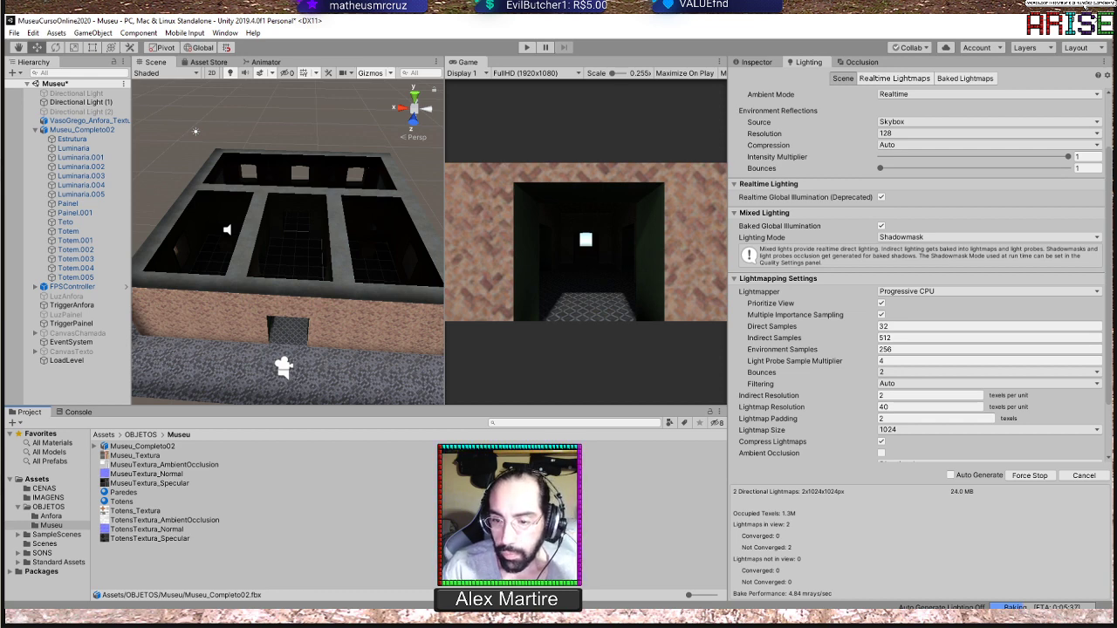
Examine the remaining lightmapping settings and view the museum rooms from above while the lighting bakes
{"action": "scroll", "coordinate": [860, 386], "scroll_direction": "down", "scroll_amount": 3}
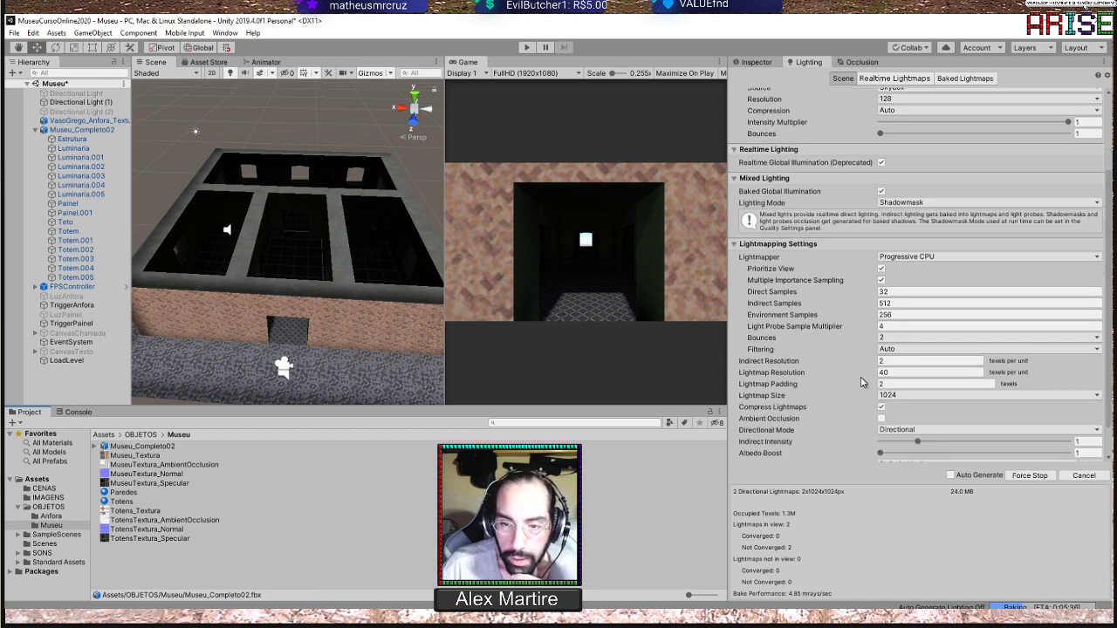
{"action": "scroll", "coordinate": [860, 385], "scroll_direction": "down", "scroll_amount": 1}
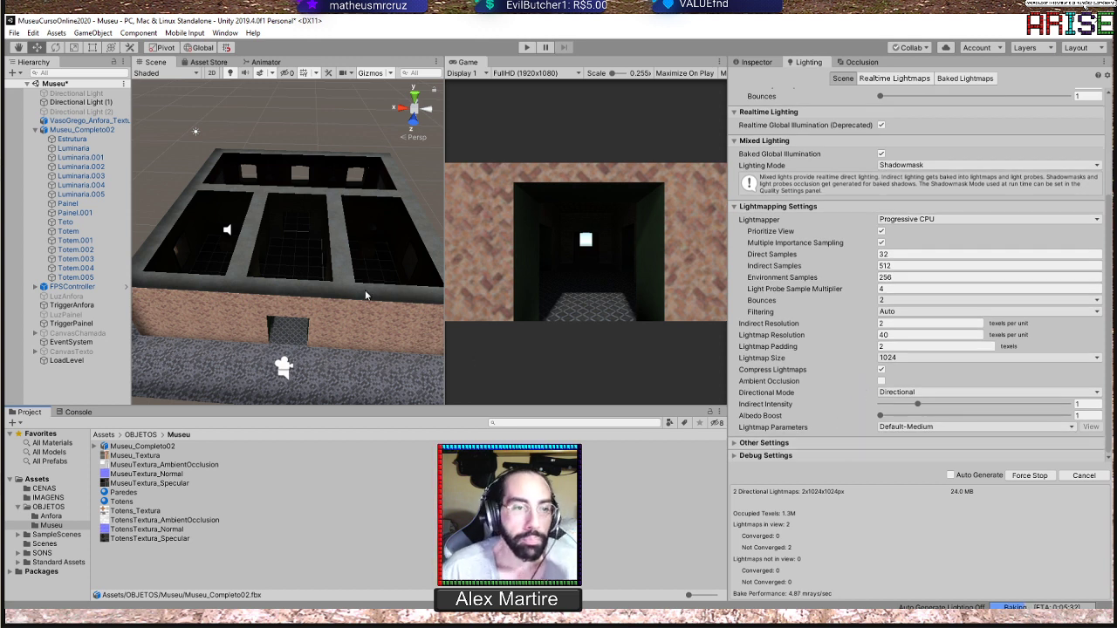
{"action": "scroll", "coordinate": [359, 285], "scroll_direction": "up", "scroll_amount": 1}
{"action": "scroll", "coordinate": [359, 286], "scroll_direction": "up", "scroll_amount": 1}
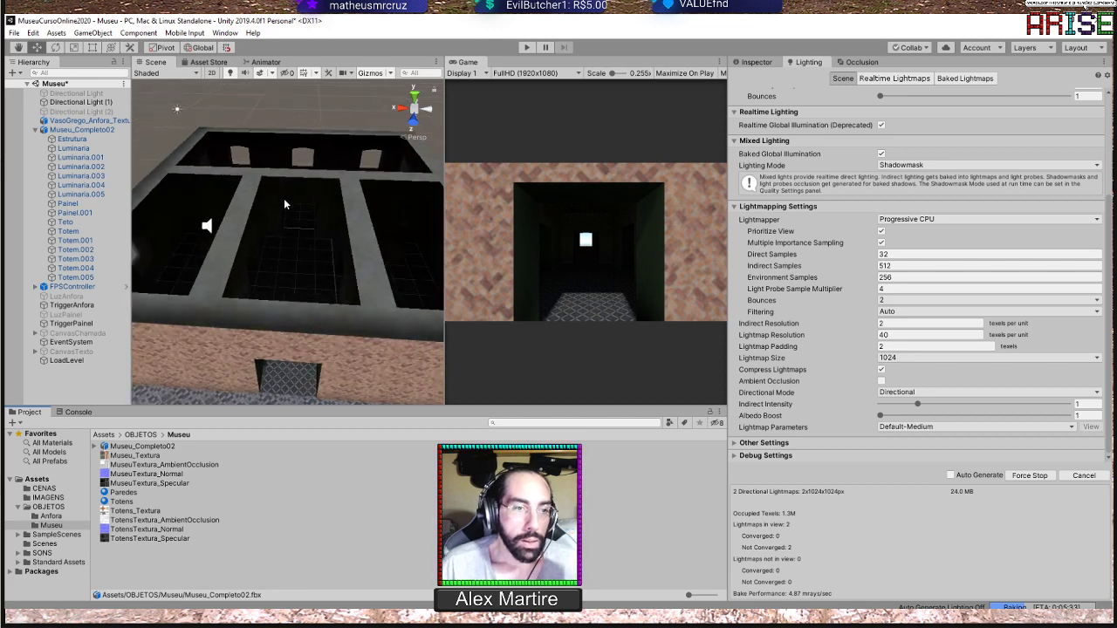
{"action": "right_click_drag", "start_coordinate": [371, 252], "coordinate": [348, 368]}
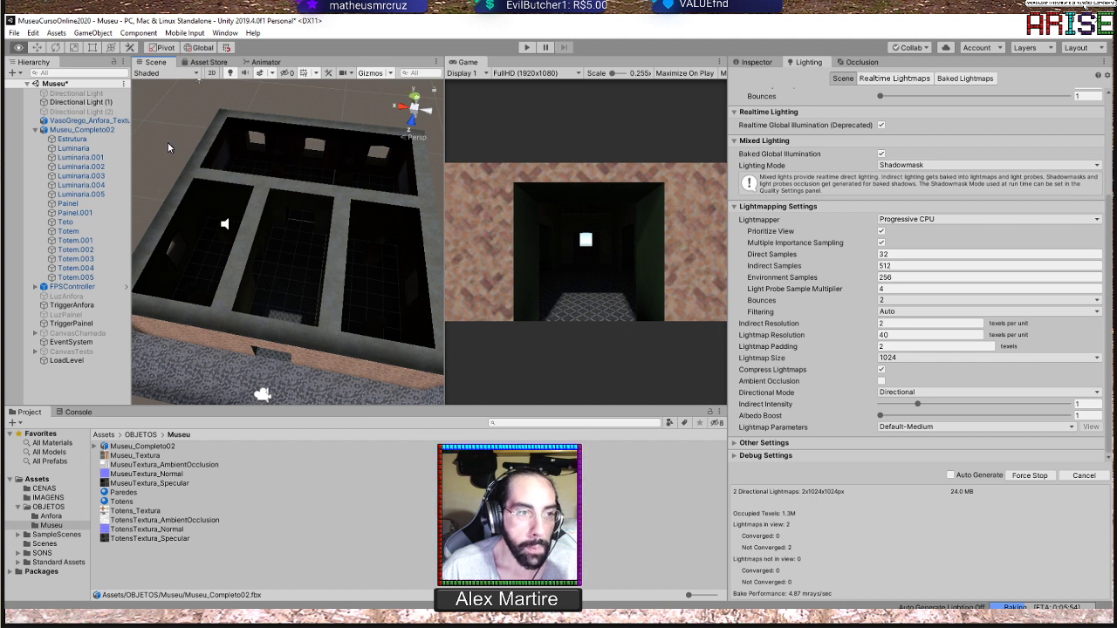
{"action": "right_click_drag", "start_coordinate": [168, 146], "coordinate": [174, 142]}
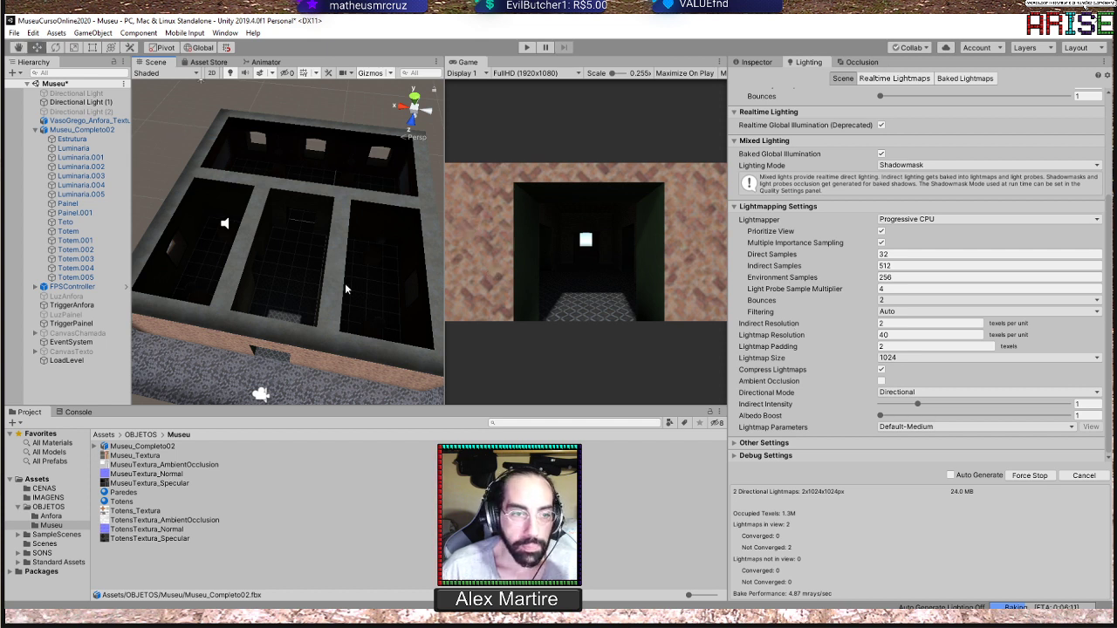
Cancel the running light bake and set the Lightmapper to Progressive GPU (Preview)
{"action": "left_click", "coordinate": [1084, 477]}
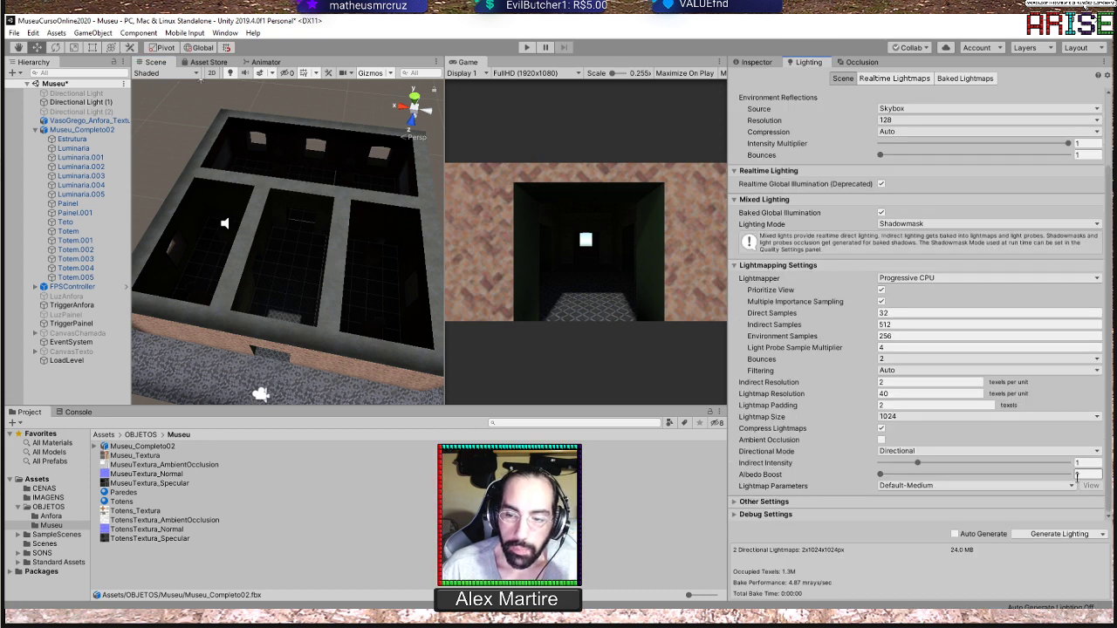
{"action": "left_click", "coordinate": [1079, 280]}
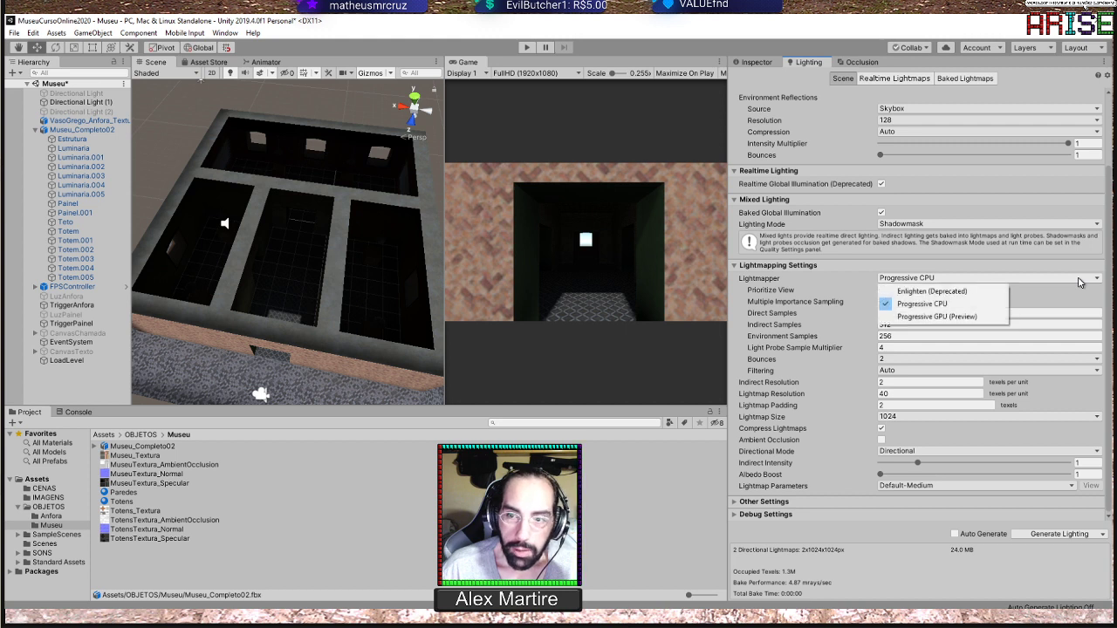
{"action": "left_click", "coordinate": [965, 317]}
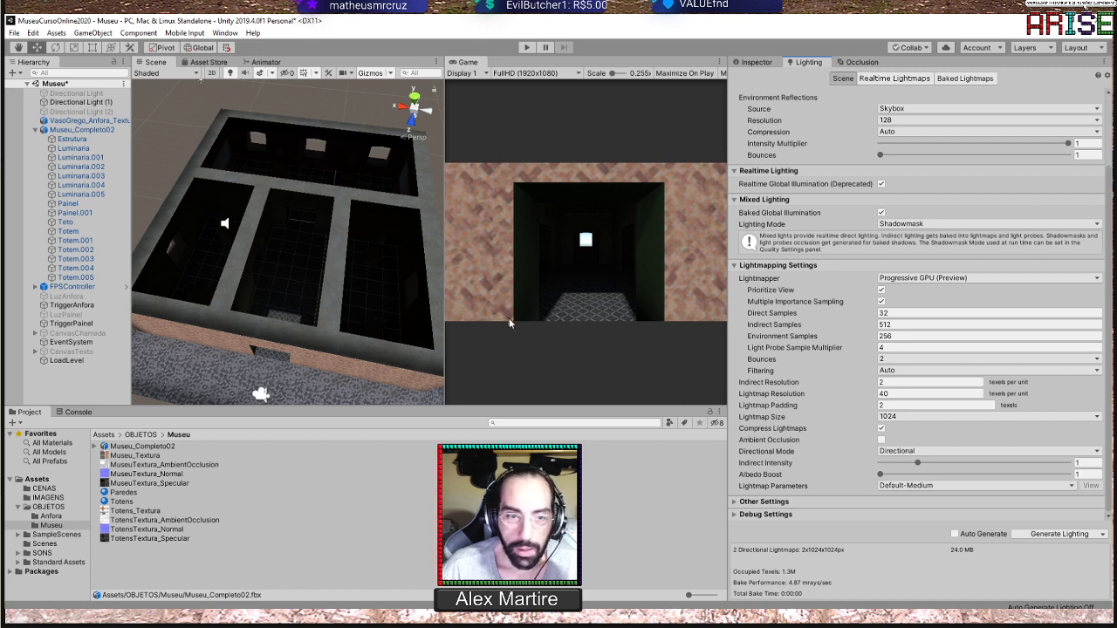
Generate the scene lighting and inspect the baked museum from the outside and above
{"action": "left_click", "coordinate": [1063, 535]}
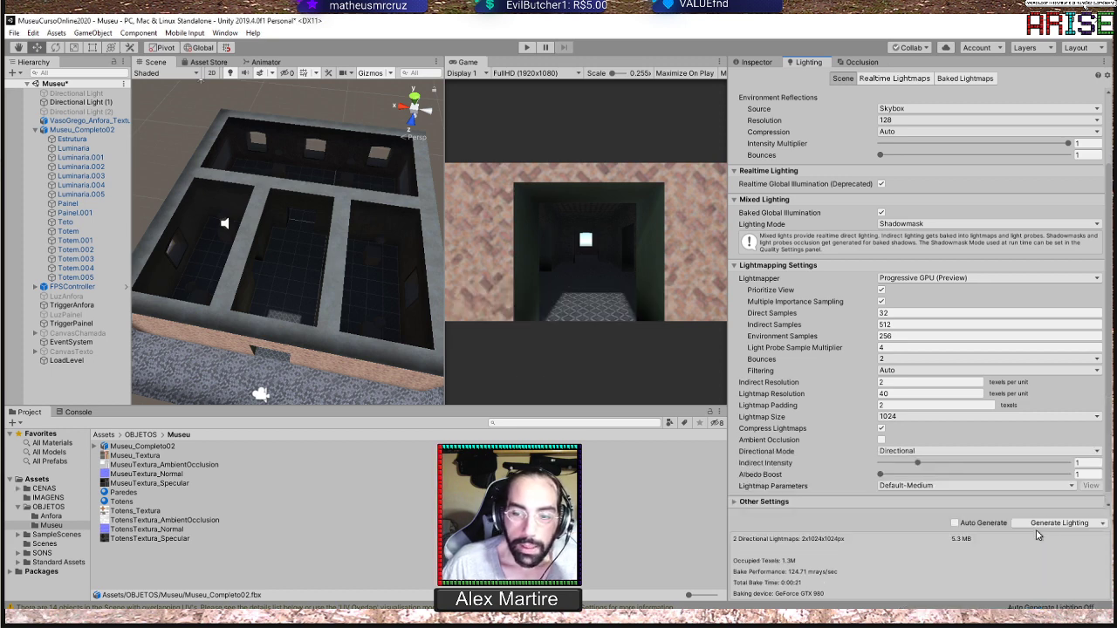
{"action": "scroll", "coordinate": [363, 205], "scroll_direction": "down", "scroll_amount": 4}
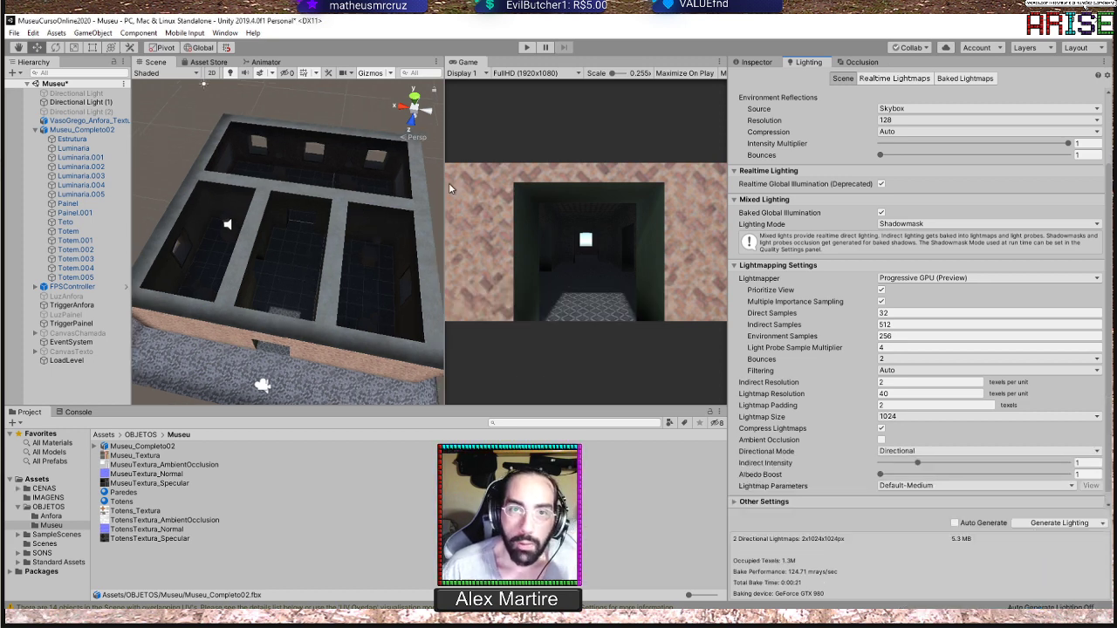
{"action": "left_click_drag", "start_coordinate": [365, 231], "coordinate": [337, 167], "text": "alt"}
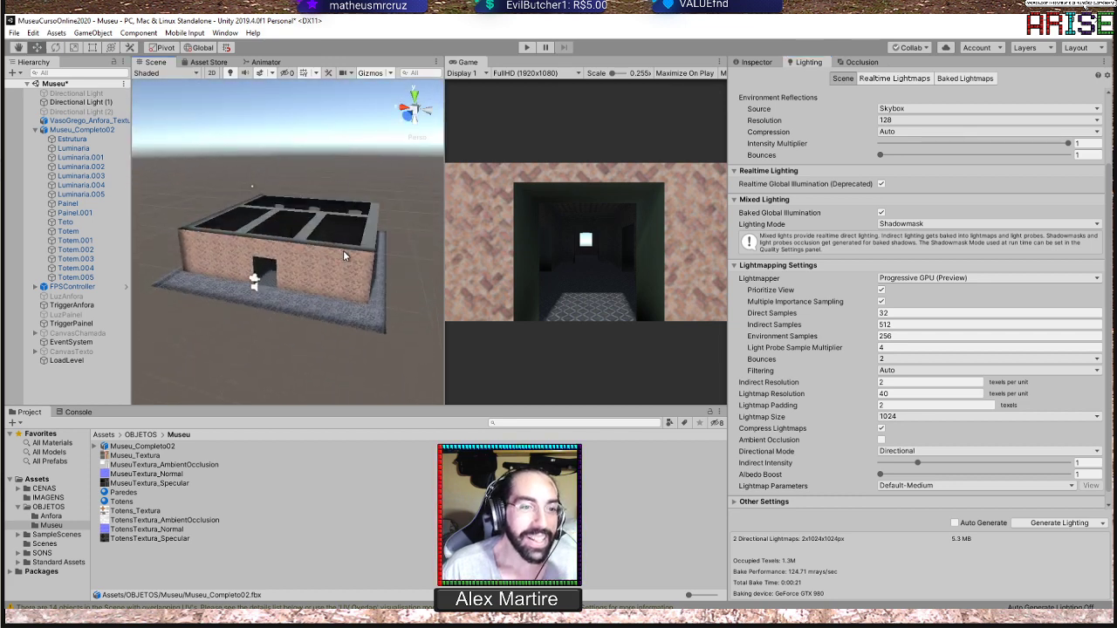
{"action": "scroll", "coordinate": [347, 248], "scroll_direction": "up", "scroll_amount": 4}
{"action": "left_click_drag", "start_coordinate": [329, 205], "coordinate": [295, 254], "text": "alt"}
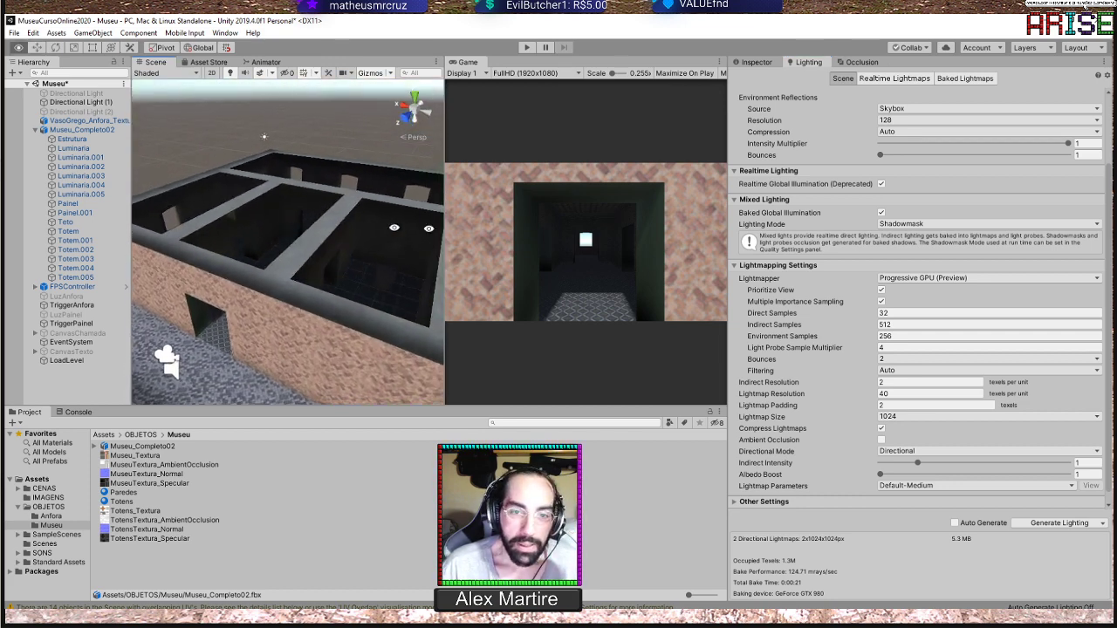
Widen the Game view, run the scene in Play mode and walk through the museum to inspect the amphora's lighting up close
{"action": "left_click_drag", "start_coordinate": [728, 229], "coordinate": [783, 229]}
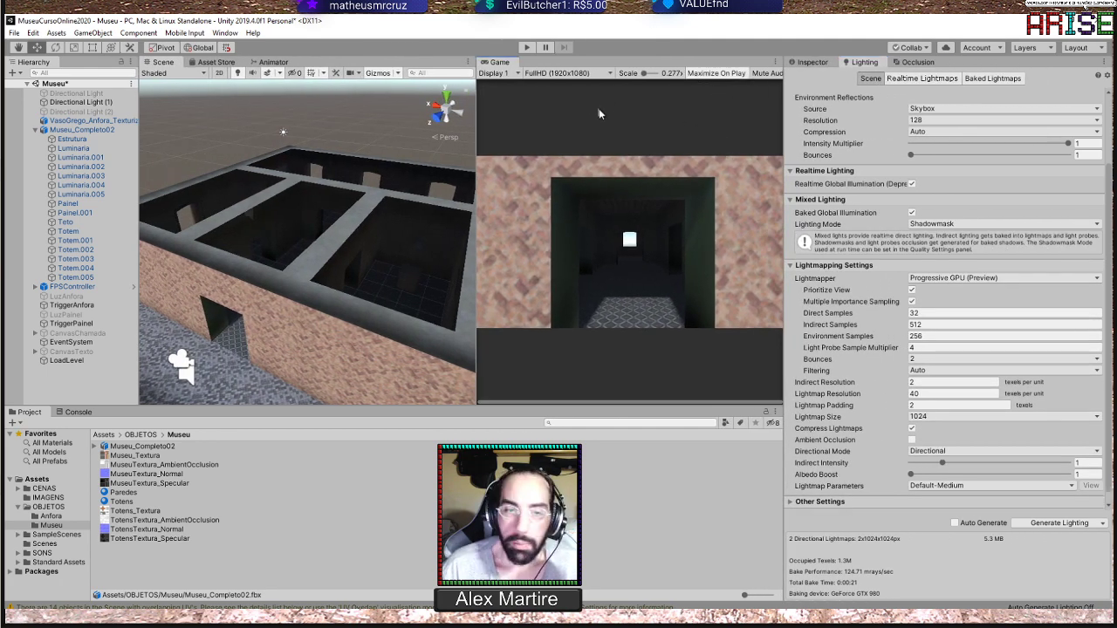
{"action": "left_click", "coordinate": [527, 48]}
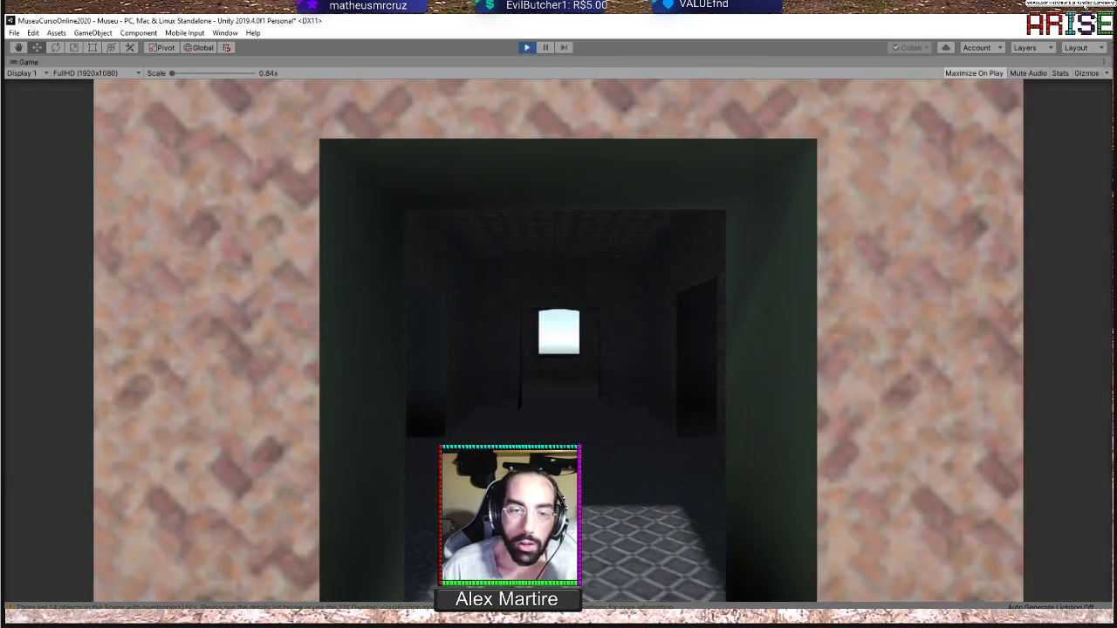
{"action": "key", "text": "w"}
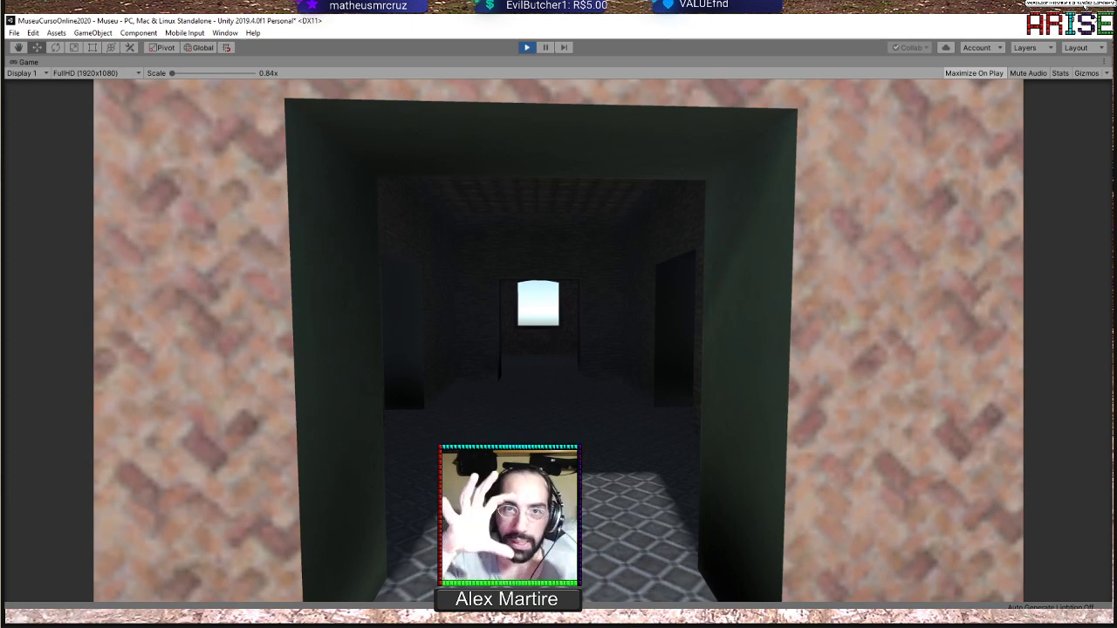
{"action": "key", "text": "w"}
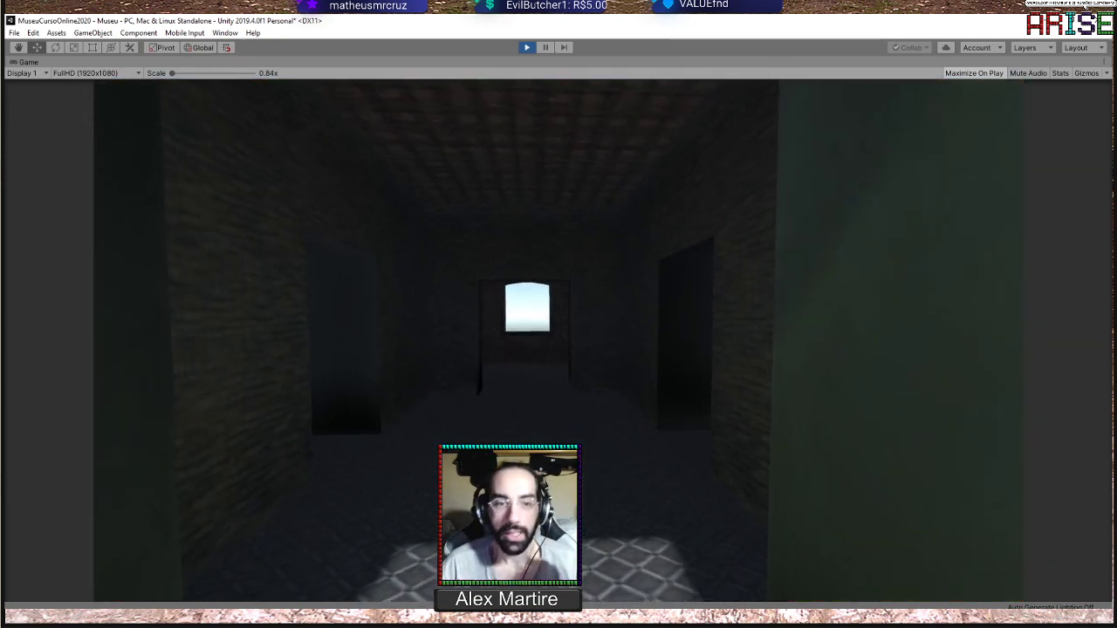
{"action": "key", "text": "w"}
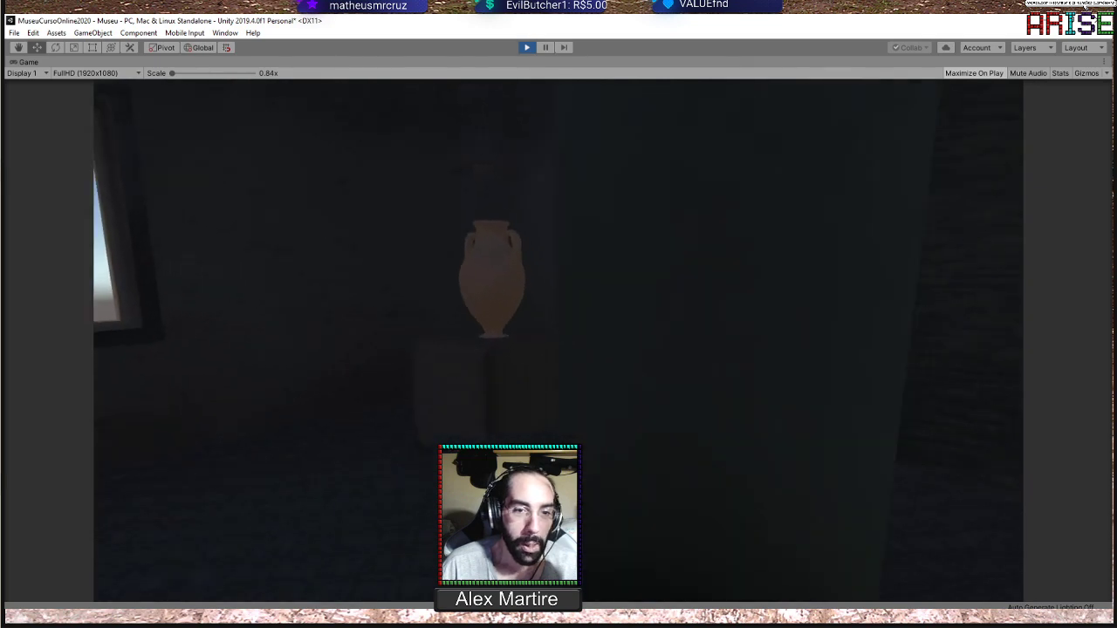
{"action": "key", "text": "s"}
{"action": "key", "text": "w"}
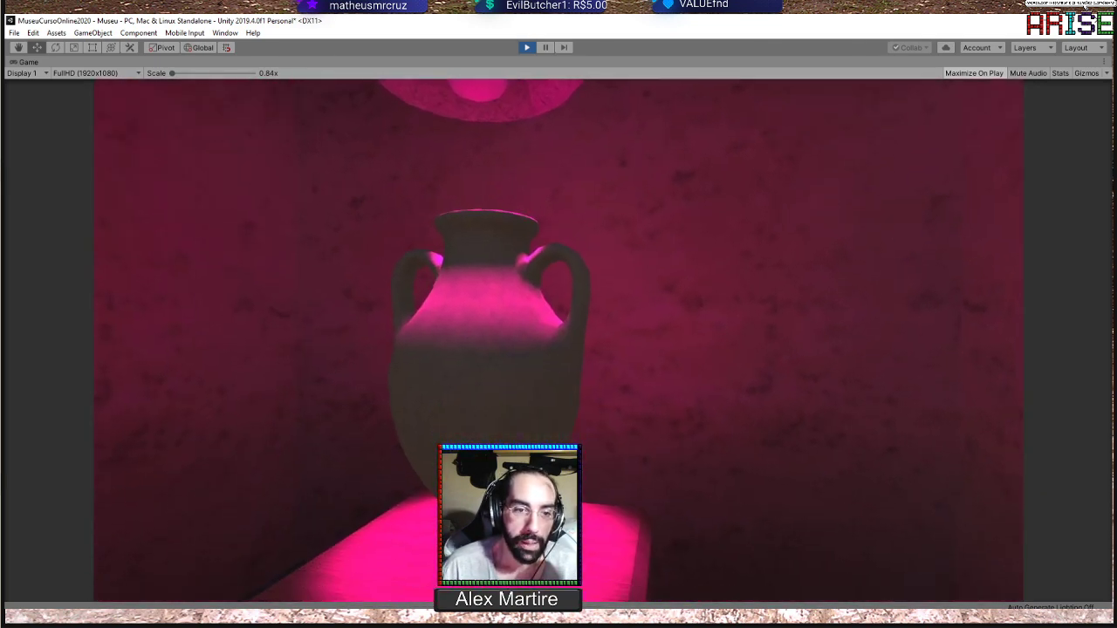
{"action": "key", "text": "s"}
{"action": "key", "text": "w"}
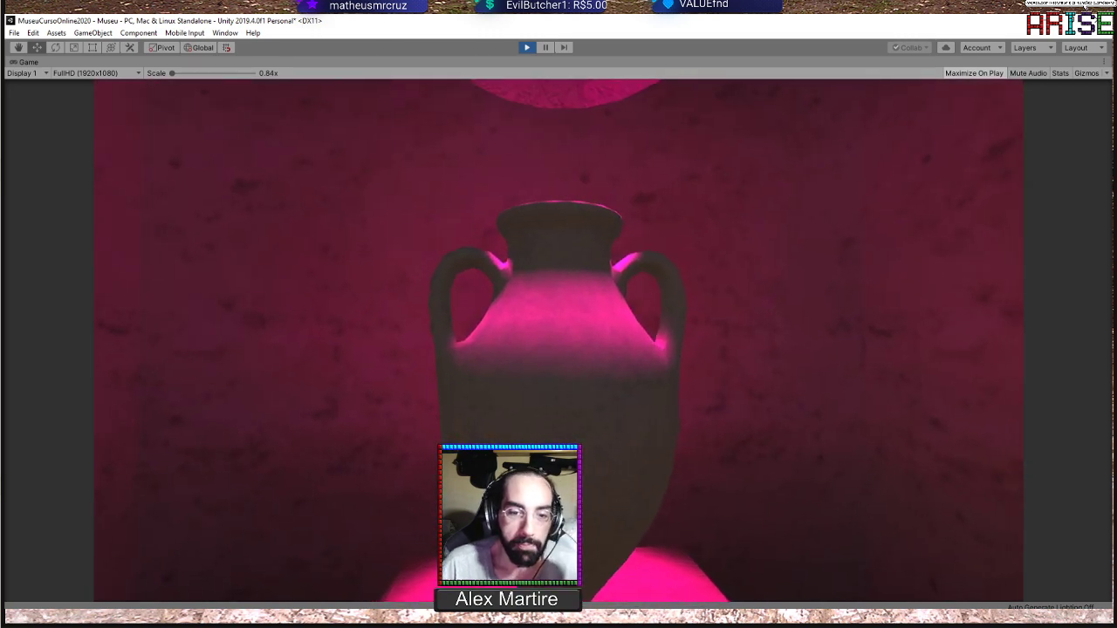
Walk from the amphora to the wall panel in the other room, check its lighting and trigger its interaction
{"action": "key", "text": "w"}
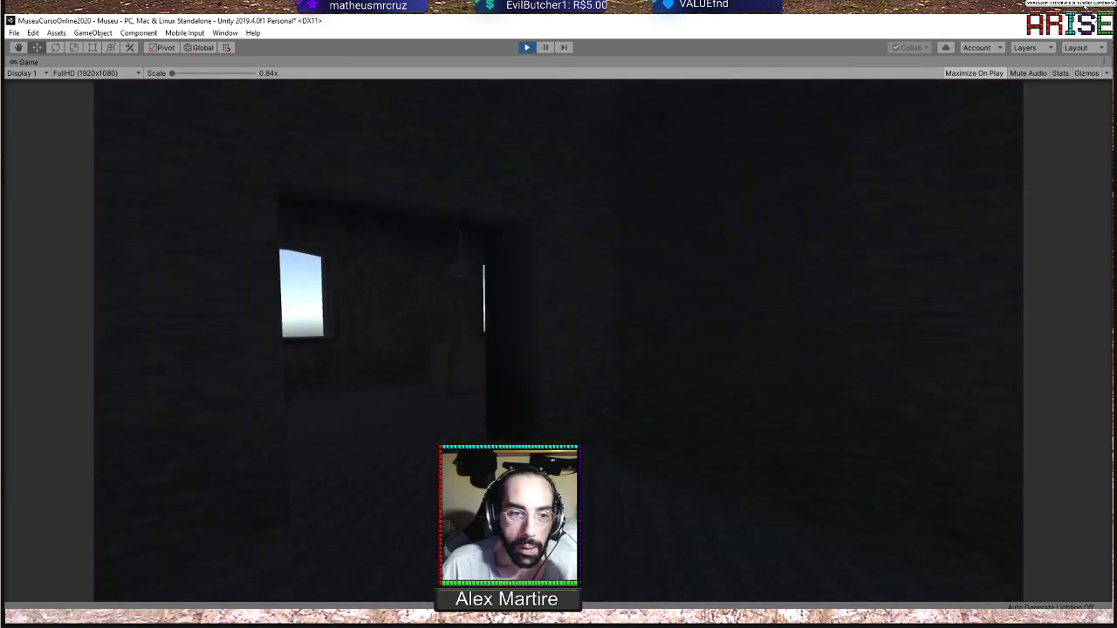
{"action": "key", "text": "w"}
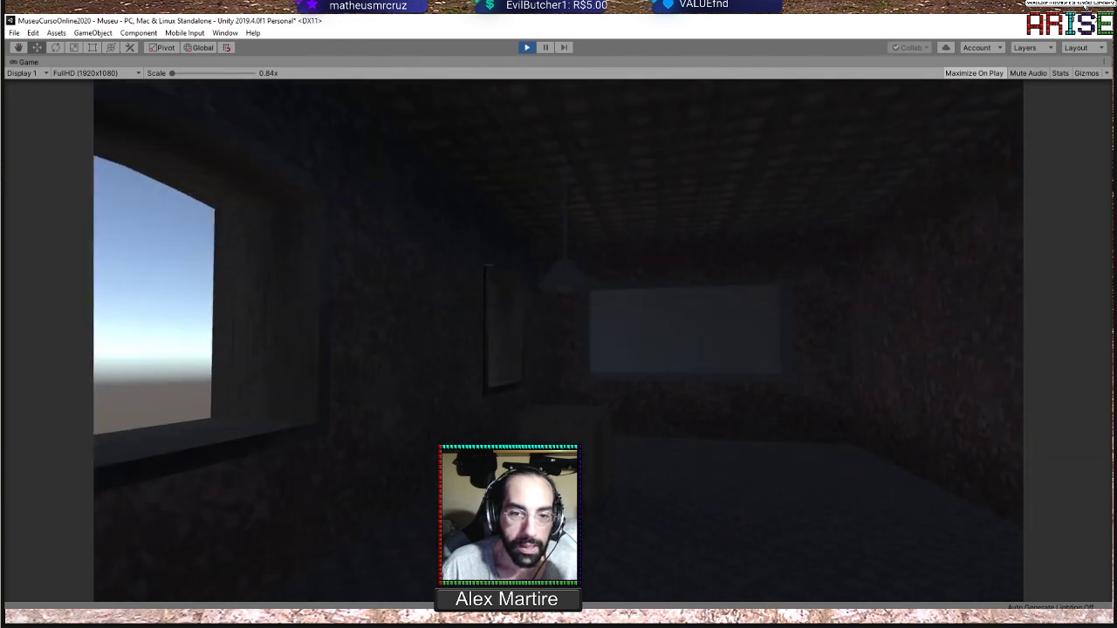
{"action": "key", "text": "w"}
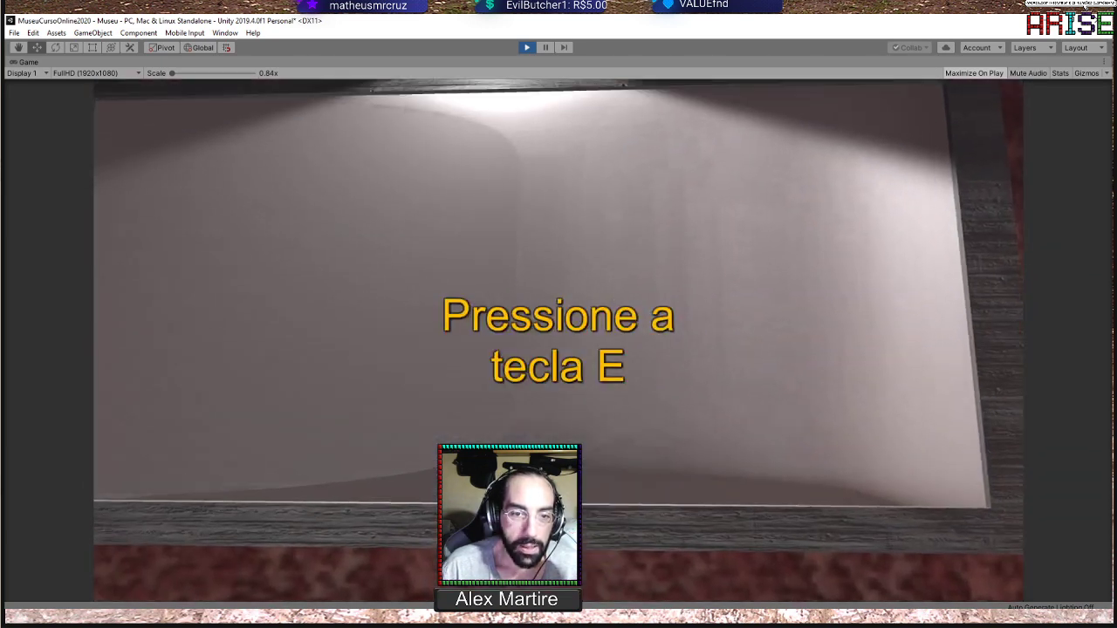
{"action": "key", "text": "e"}
{"action": "key", "text": "s"}
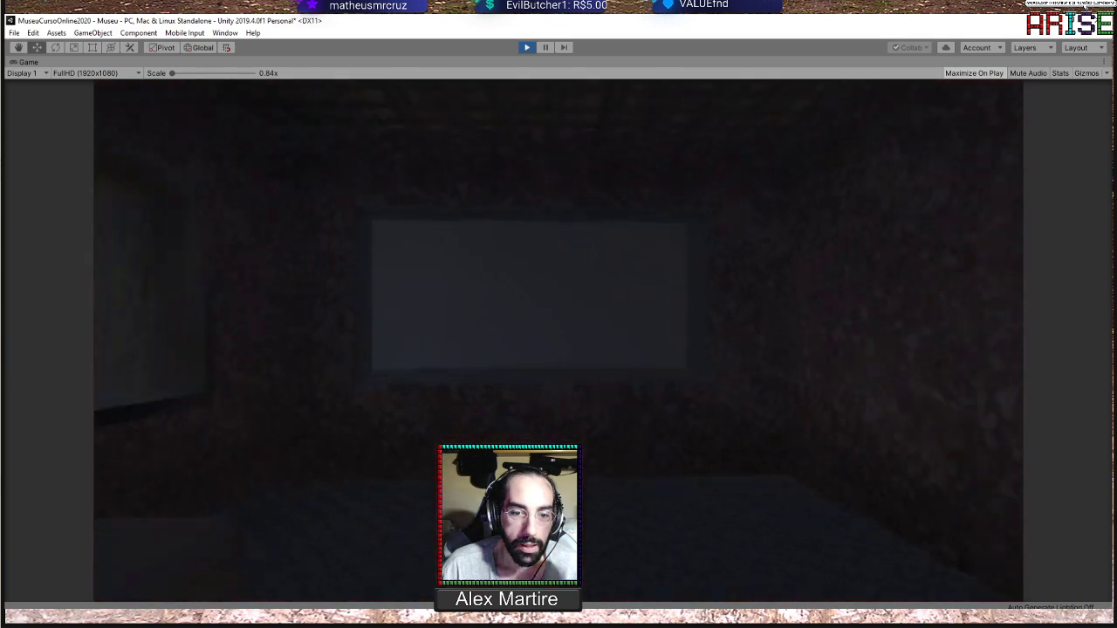
Check the baked lighting of the dark panel room and entrance hall, go back to the game's menu and stop Play mode
{"action": "key", "text": "w"}
{"action": "key", "text": "s"}
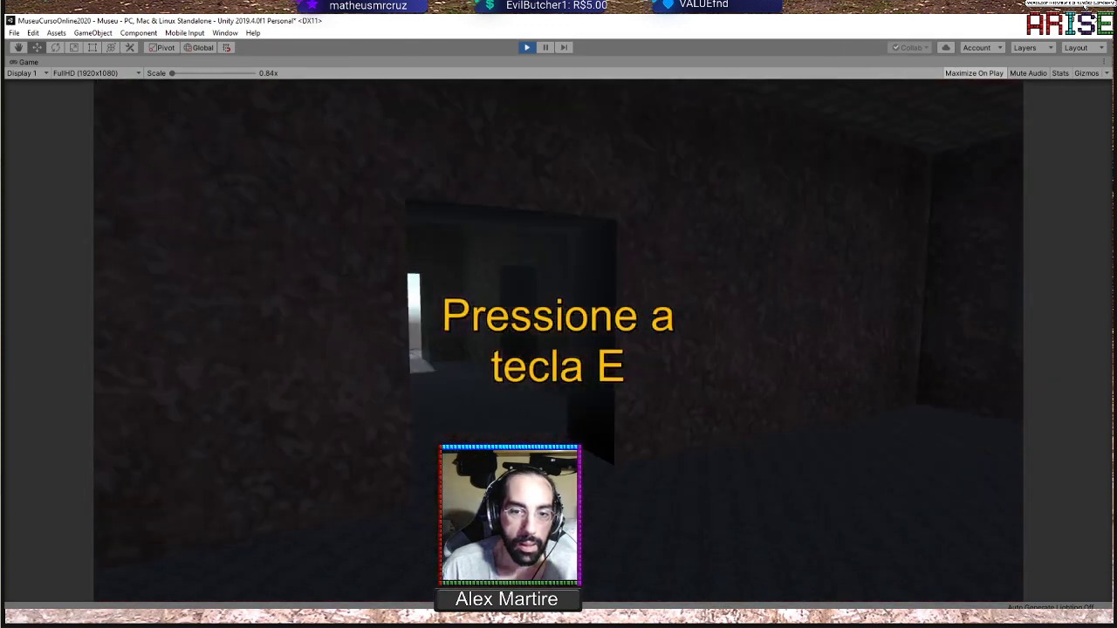
{"action": "key", "text": "w"}
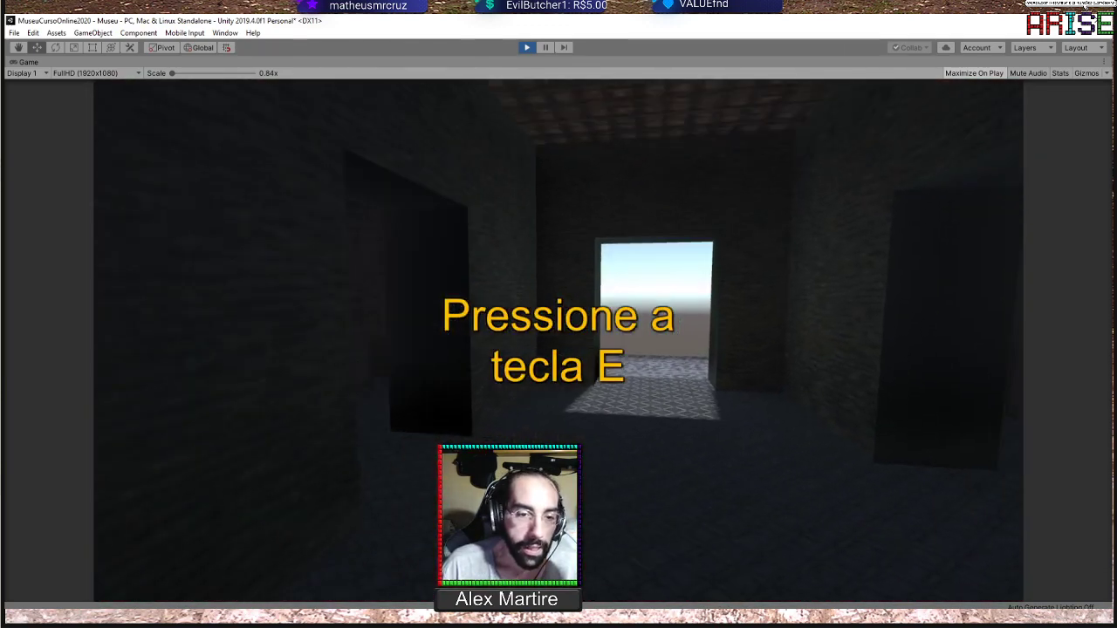
{"action": "key", "text": "w"}
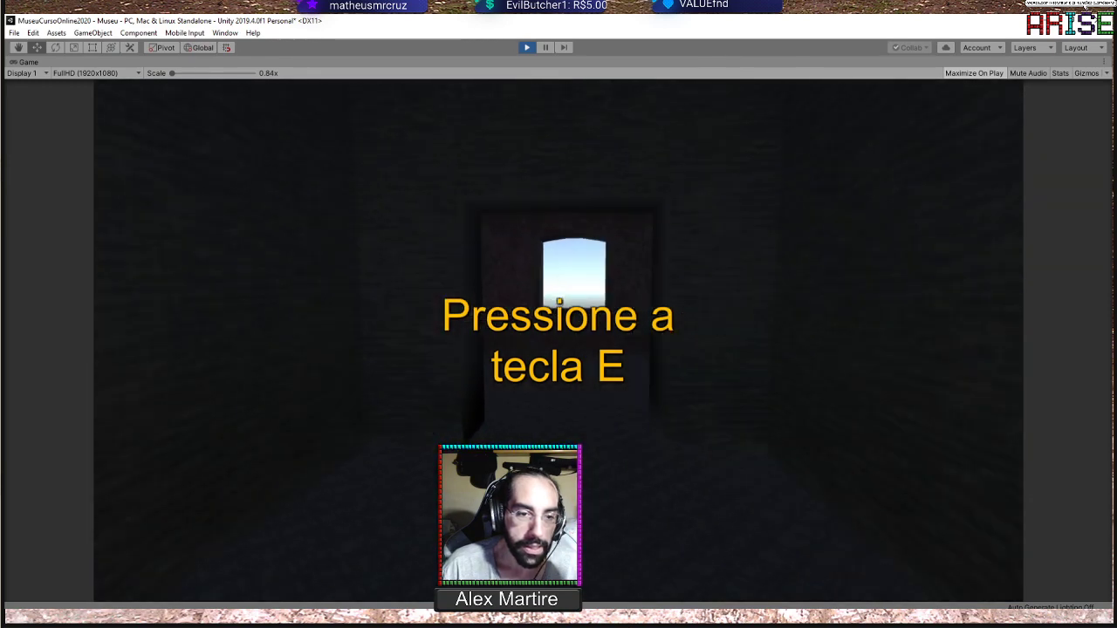
{"action": "key", "text": "e"}
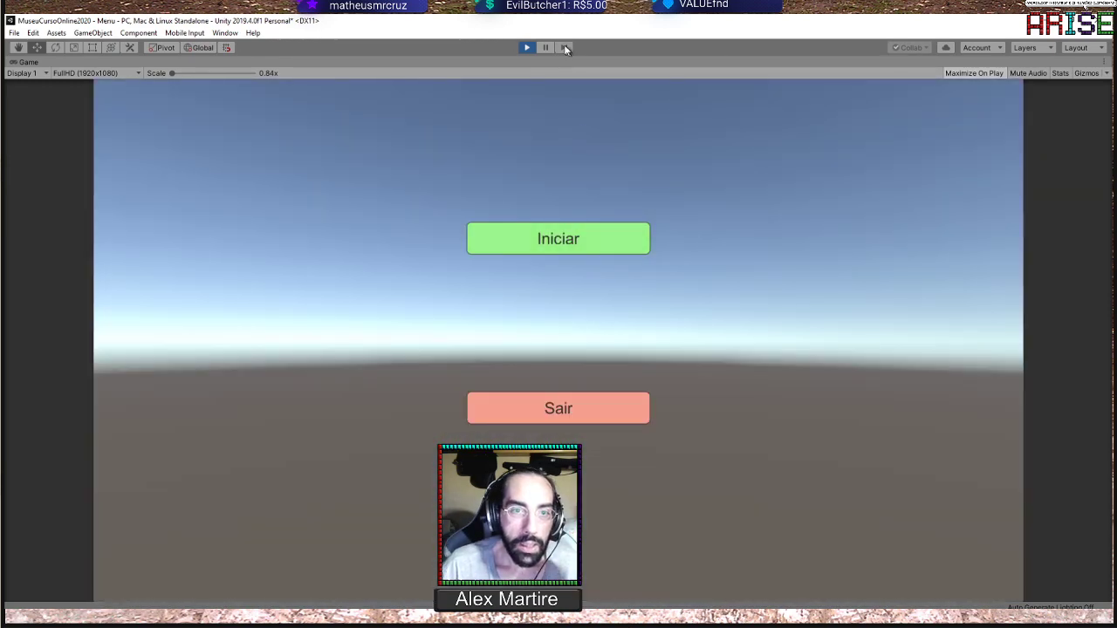
{"action": "left_click", "coordinate": [527, 48]}
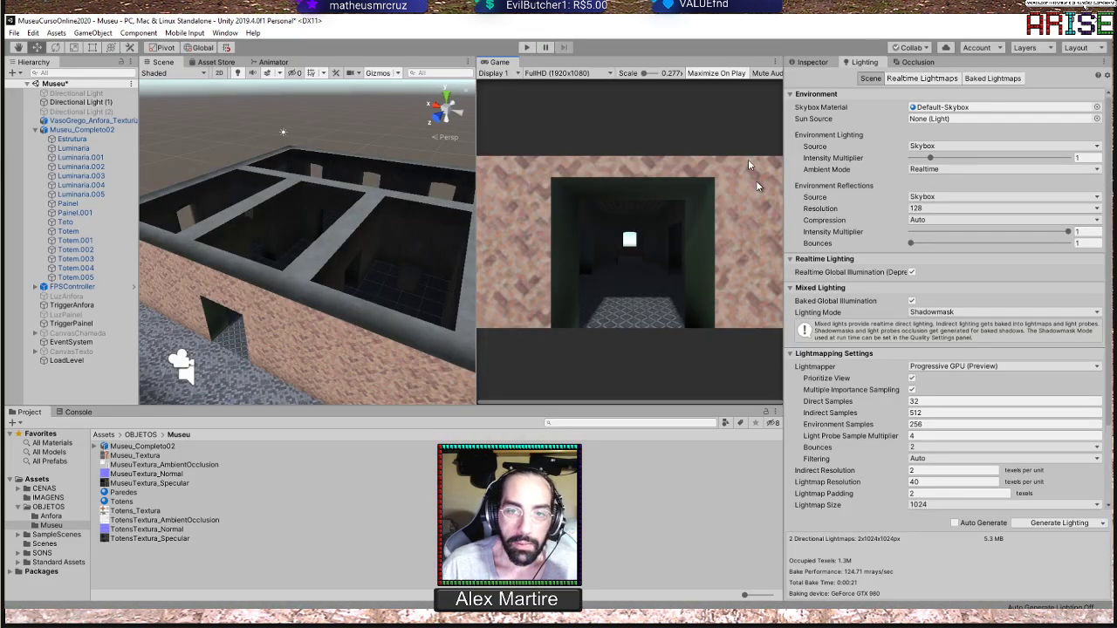
Examine the baked museum building from outside and above in a widened Scene view
{"action": "scroll", "coordinate": [343, 271], "scroll_direction": "down", "scroll_amount": 6}
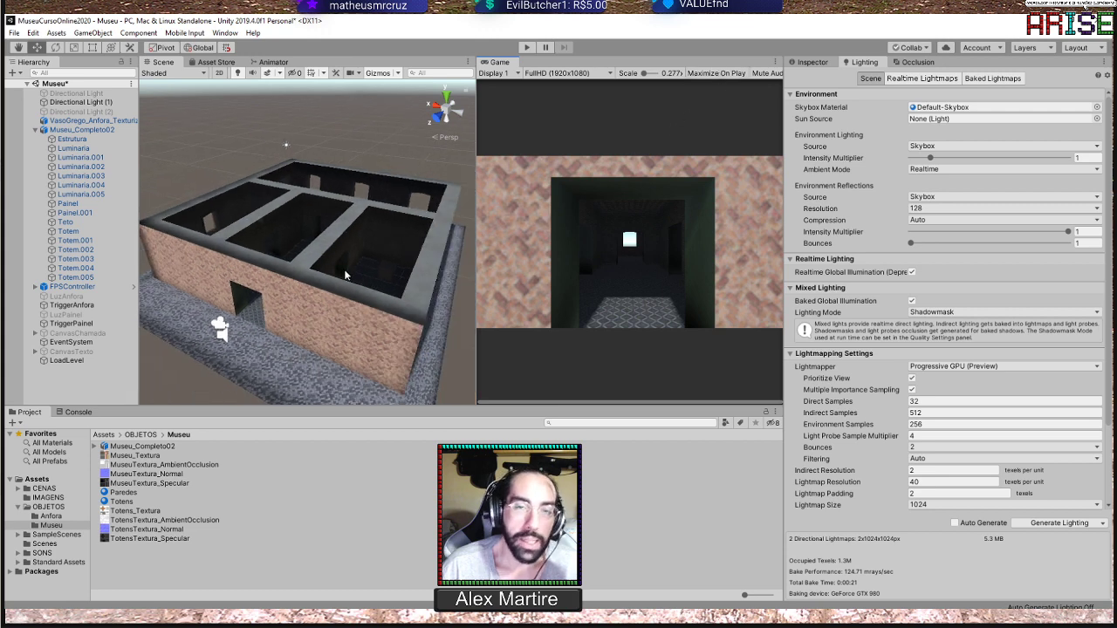
{"action": "mouse_move", "coordinate": [328, 274]}
{"action": "left_mouse_down", "text": "alt"}
{"action": "mouse_move", "coordinate": [332, 215]}
{"action": "mouse_move", "coordinate": [337, 297]}
{"action": "mouse_move", "coordinate": [340, 262]}
{"action": "mouse_move", "coordinate": [343, 273]}
{"action": "left_mouse_up", "text": "alt"}
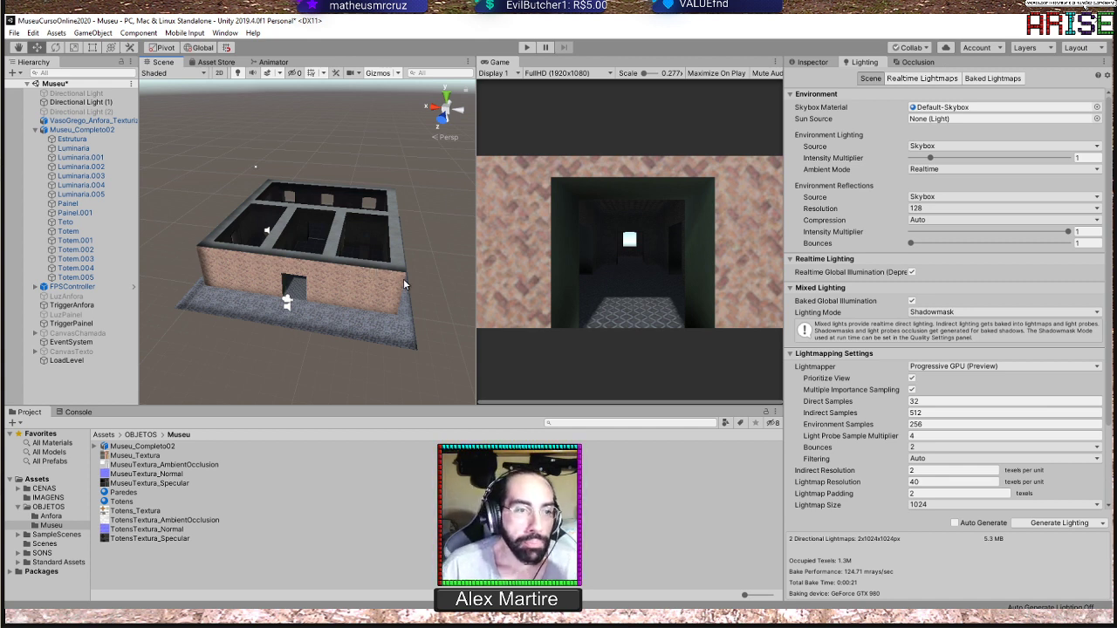
{"action": "left_click_drag", "start_coordinate": [403, 278], "coordinate": [374, 181], "text": "alt"}
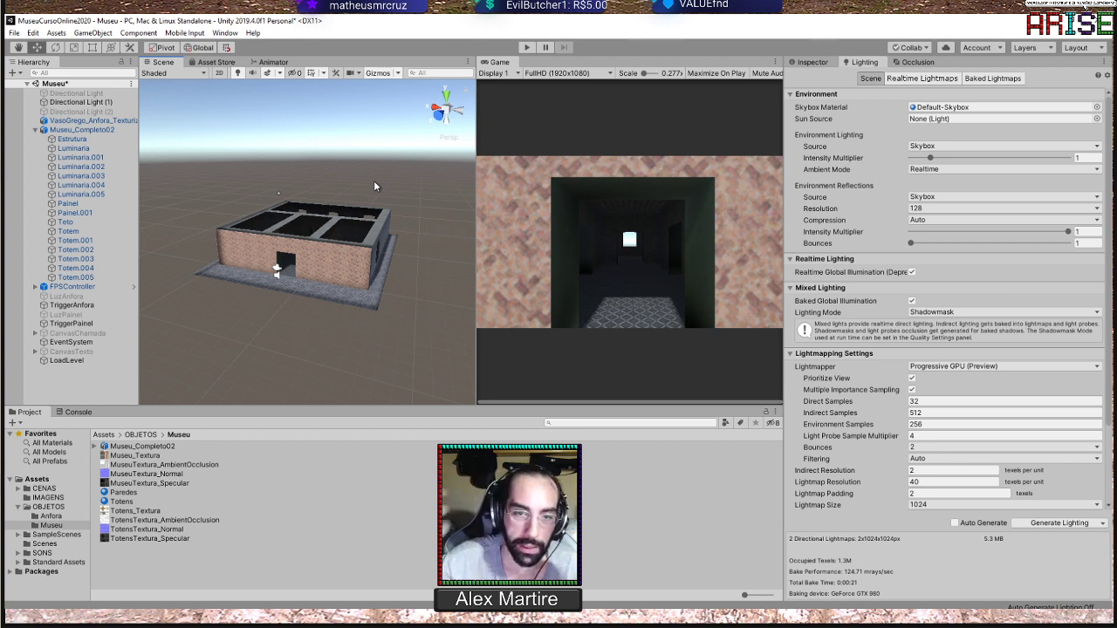
{"action": "scroll", "coordinate": [319, 247], "scroll_direction": "up", "scroll_amount": 3}
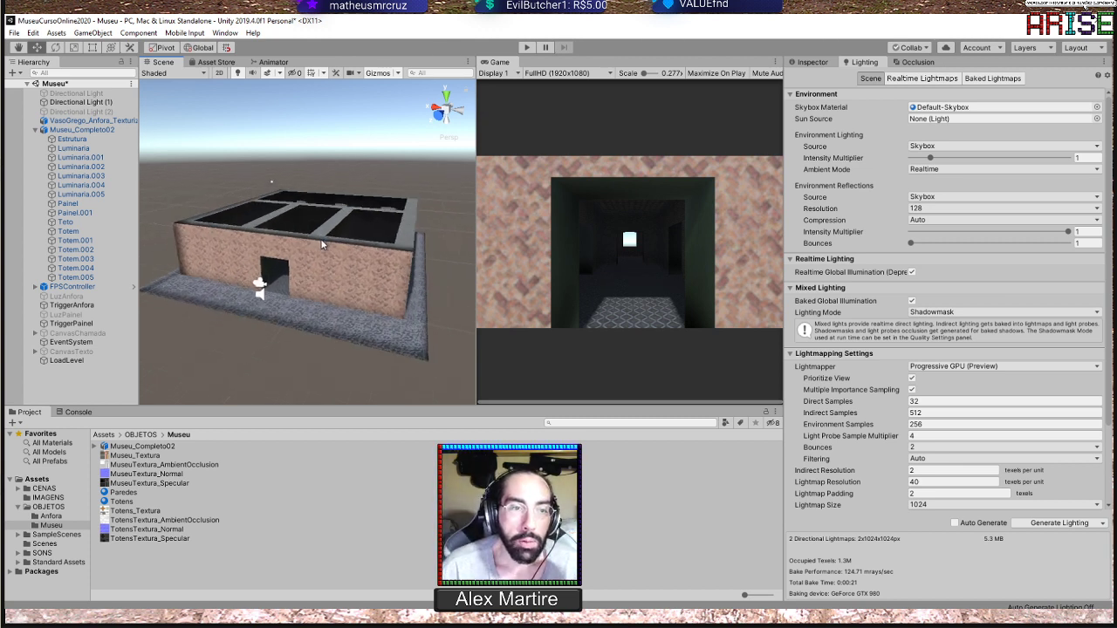
{"action": "scroll", "coordinate": [322, 244], "scroll_direction": "up", "scroll_amount": 3}
{"action": "scroll", "coordinate": [444, 199], "scroll_direction": "down", "scroll_amount": 3}
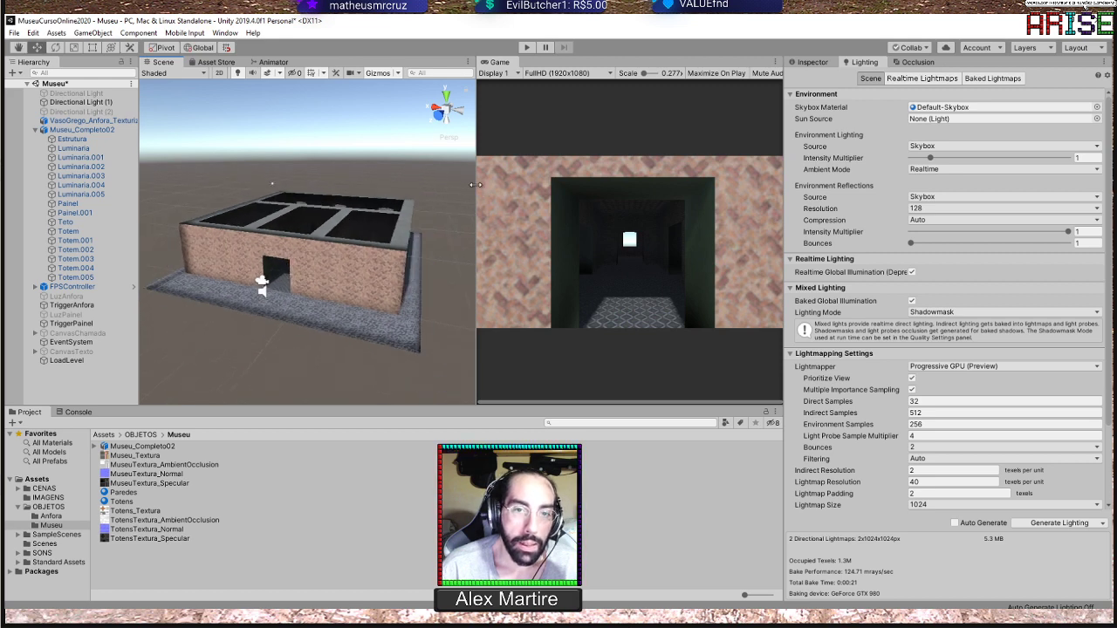
{"action": "left_click_drag", "start_coordinate": [475, 185], "coordinate": [508, 179]}
{"action": "scroll", "coordinate": [364, 189], "scroll_direction": "up", "scroll_amount": 3}
{"action": "left_click_drag", "start_coordinate": [364, 188], "coordinate": [356, 209], "text": "alt"}
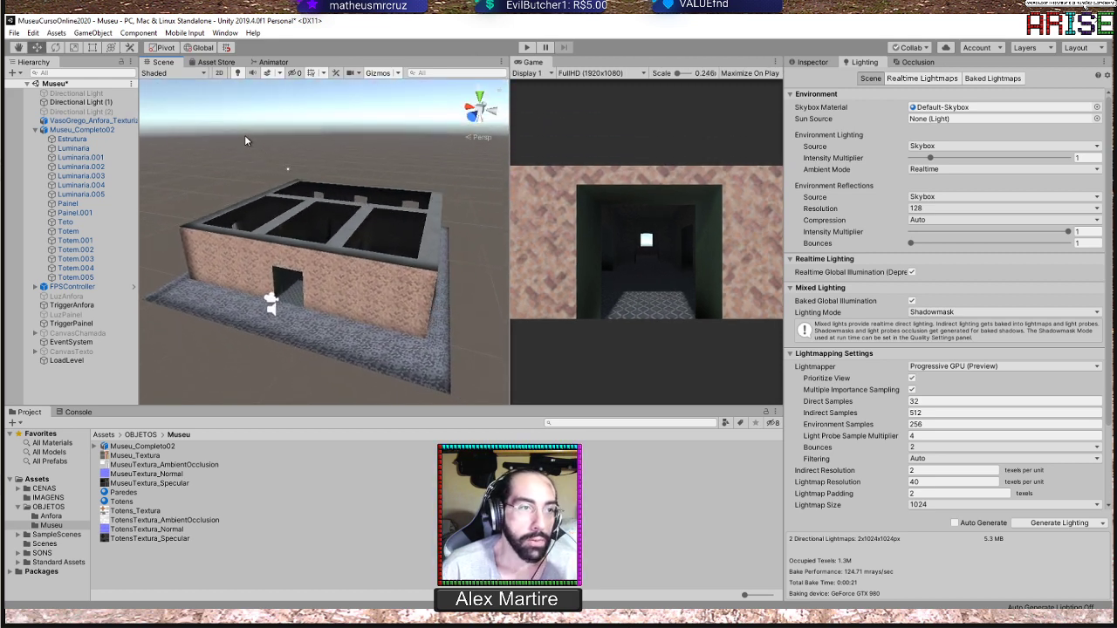
Save the Museu scene and add an Area Light to it
{"action": "left_click", "coordinate": [18, 37]}
{"action": "left_click", "coordinate": [51, 76]}
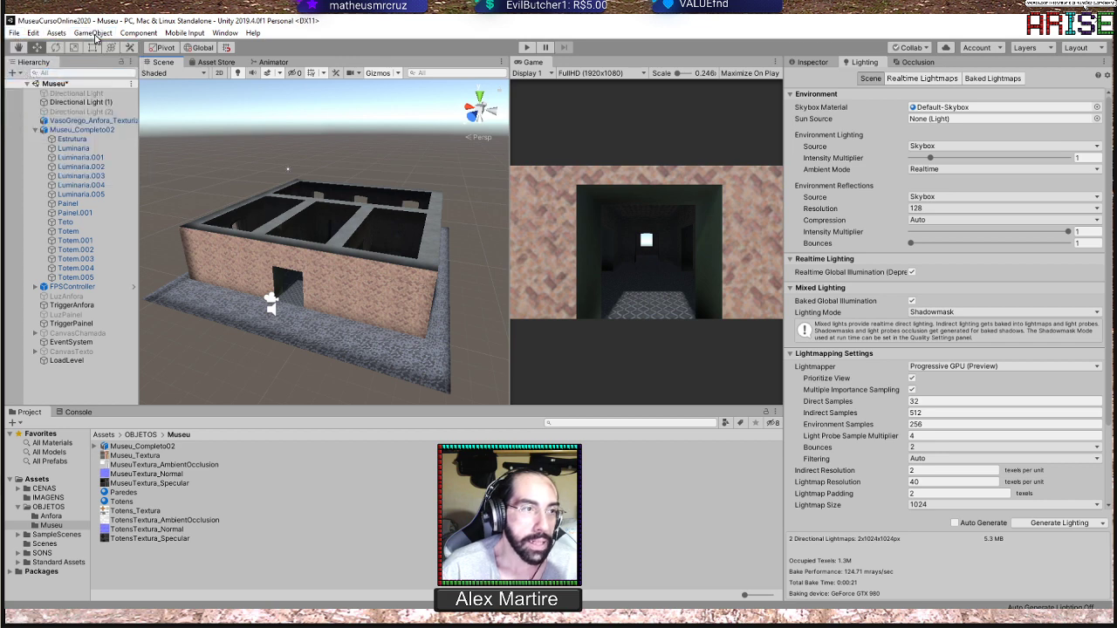
{"action": "left_click", "coordinate": [101, 35]}
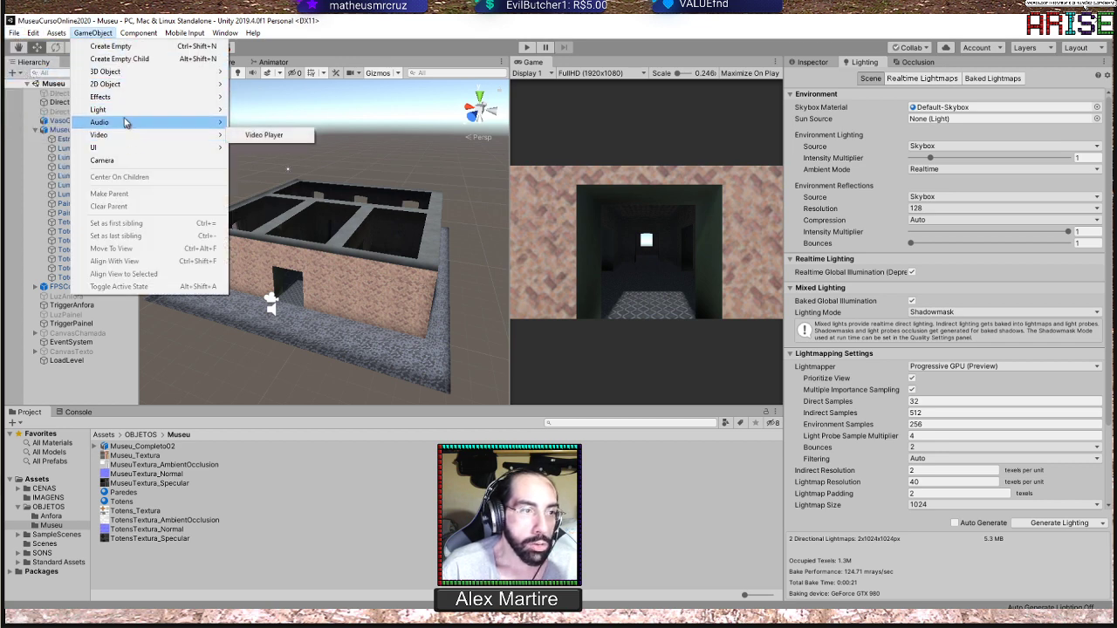
{"action": "mouse_move", "coordinate": [122, 109]}
{"action": "left_click", "coordinate": [262, 147]}
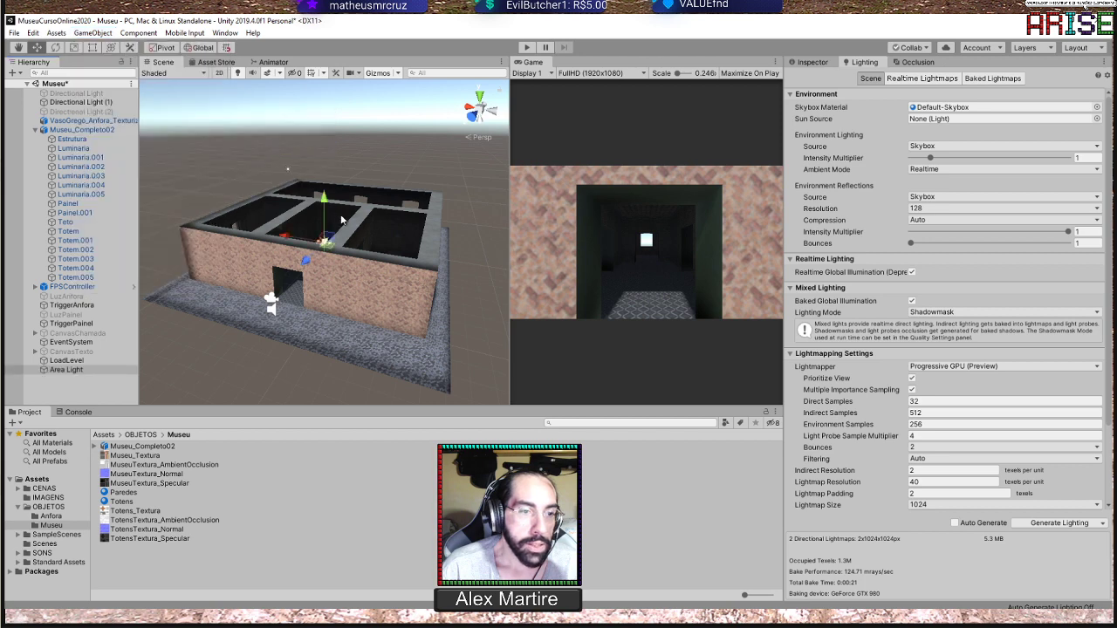
Stretch the Area Light's emitting rectangle past both side walls of the museum using the top view
{"action": "left_click_drag", "start_coordinate": [342, 221], "coordinate": [420, 330], "text": "alt"}
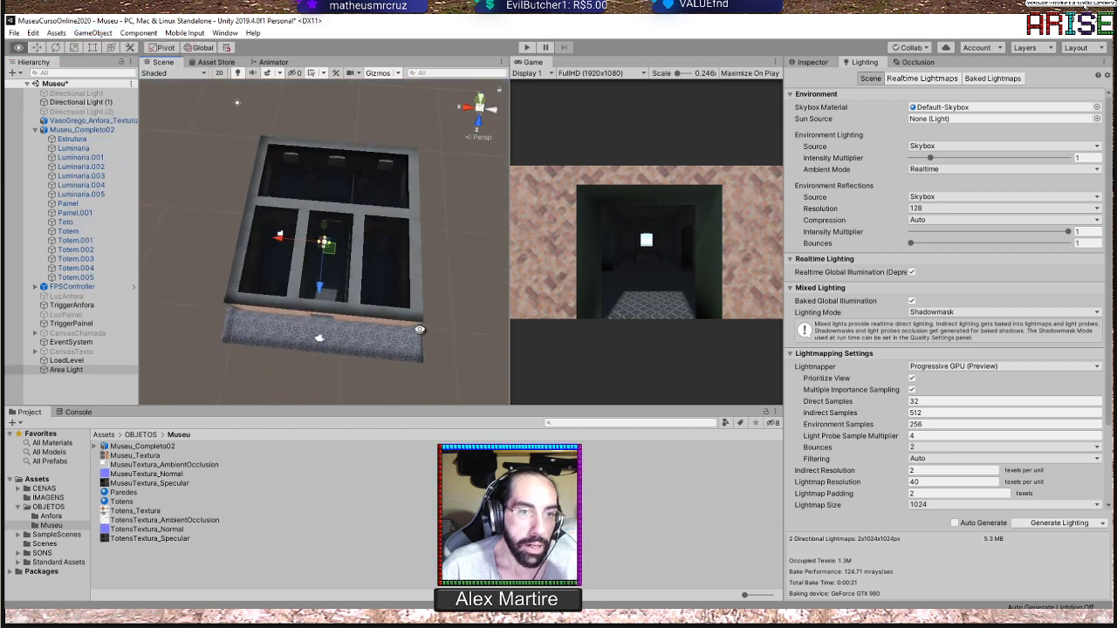
{"action": "left_click_drag", "start_coordinate": [424, 279], "coordinate": [478, 103], "text": "alt"}
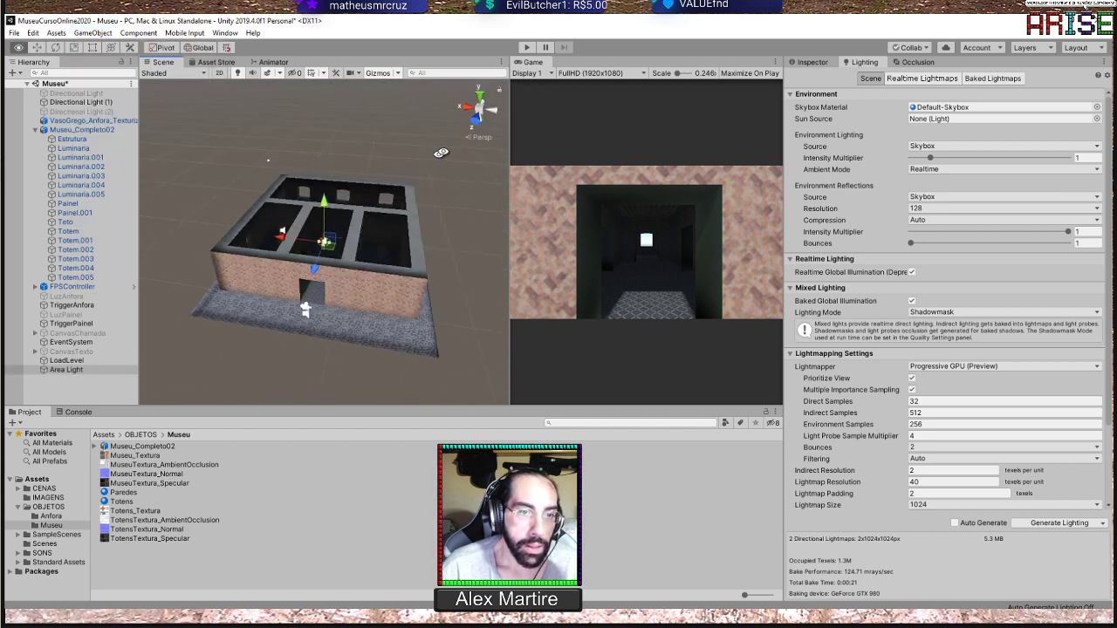
{"action": "left_click", "coordinate": [478, 101]}
{"action": "scroll", "coordinate": [337, 249], "scroll_direction": "up", "scroll_amount": 3}
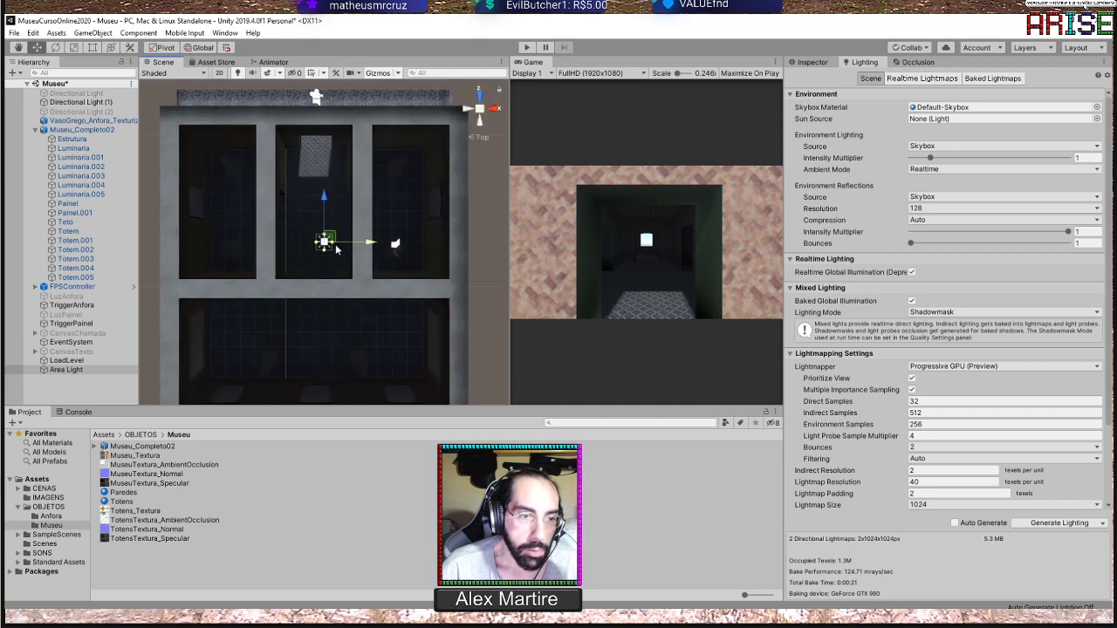
{"action": "scroll", "coordinate": [337, 250], "scroll_direction": "up", "scroll_amount": 5}
{"action": "scroll", "coordinate": [333, 247], "scroll_direction": "down", "scroll_amount": 4}
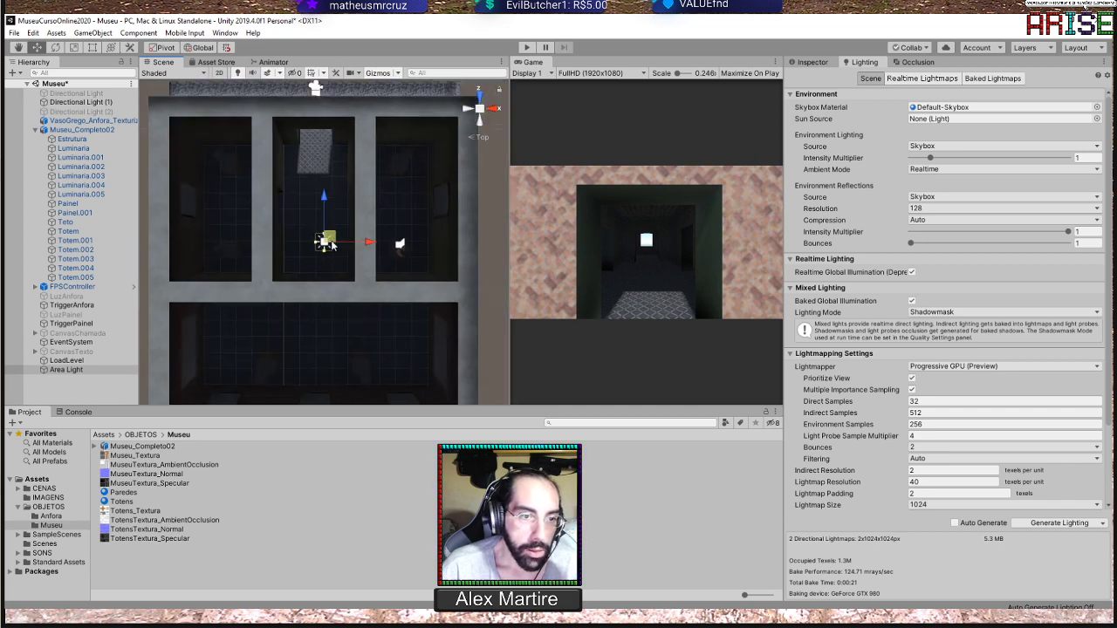
{"action": "left_click_drag", "start_coordinate": [315, 247], "coordinate": [163, 244]}
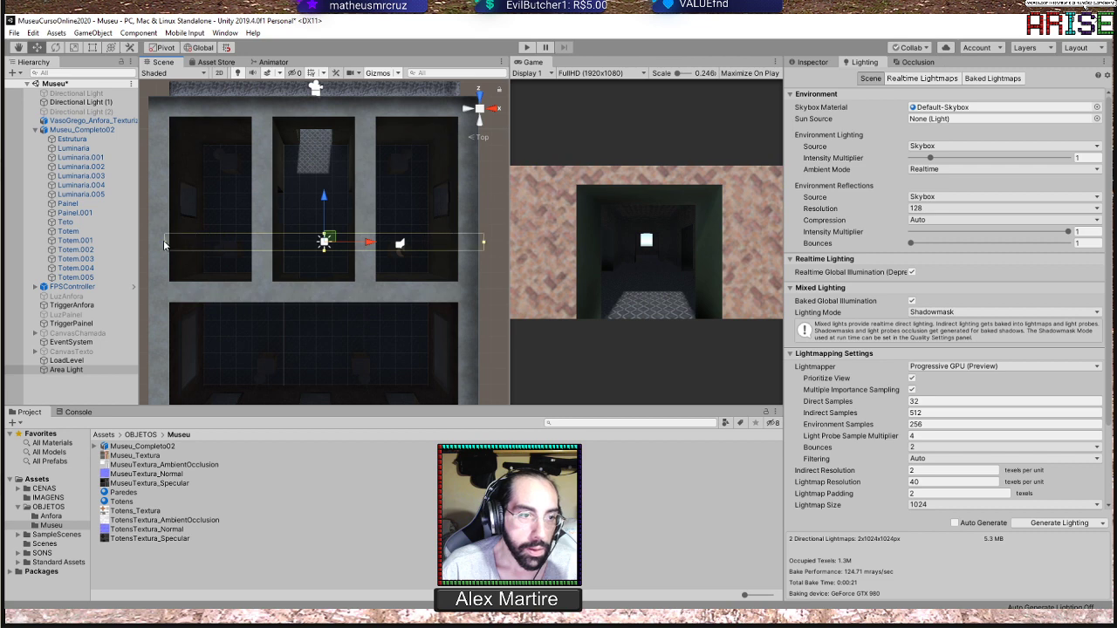
{"action": "scroll", "coordinate": [296, 274], "scroll_direction": "down", "scroll_amount": 4}
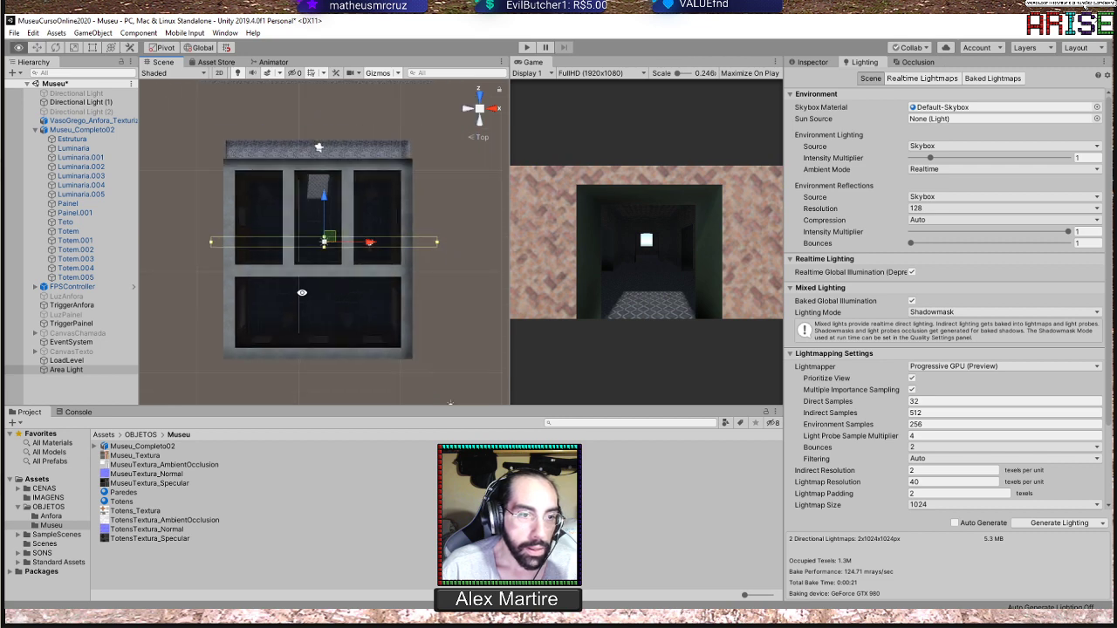
{"action": "left_click_drag", "start_coordinate": [301, 291], "coordinate": [526, 184], "text": "alt"}
{"action": "left_click_drag", "start_coordinate": [301, 252], "coordinate": [453, 153], "text": "alt"}
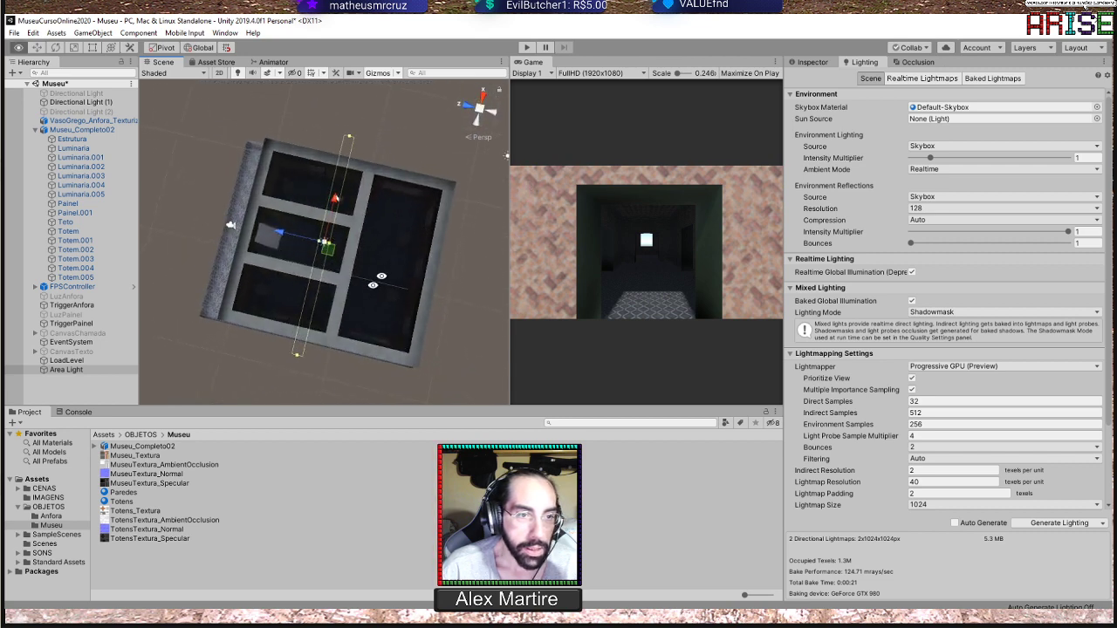